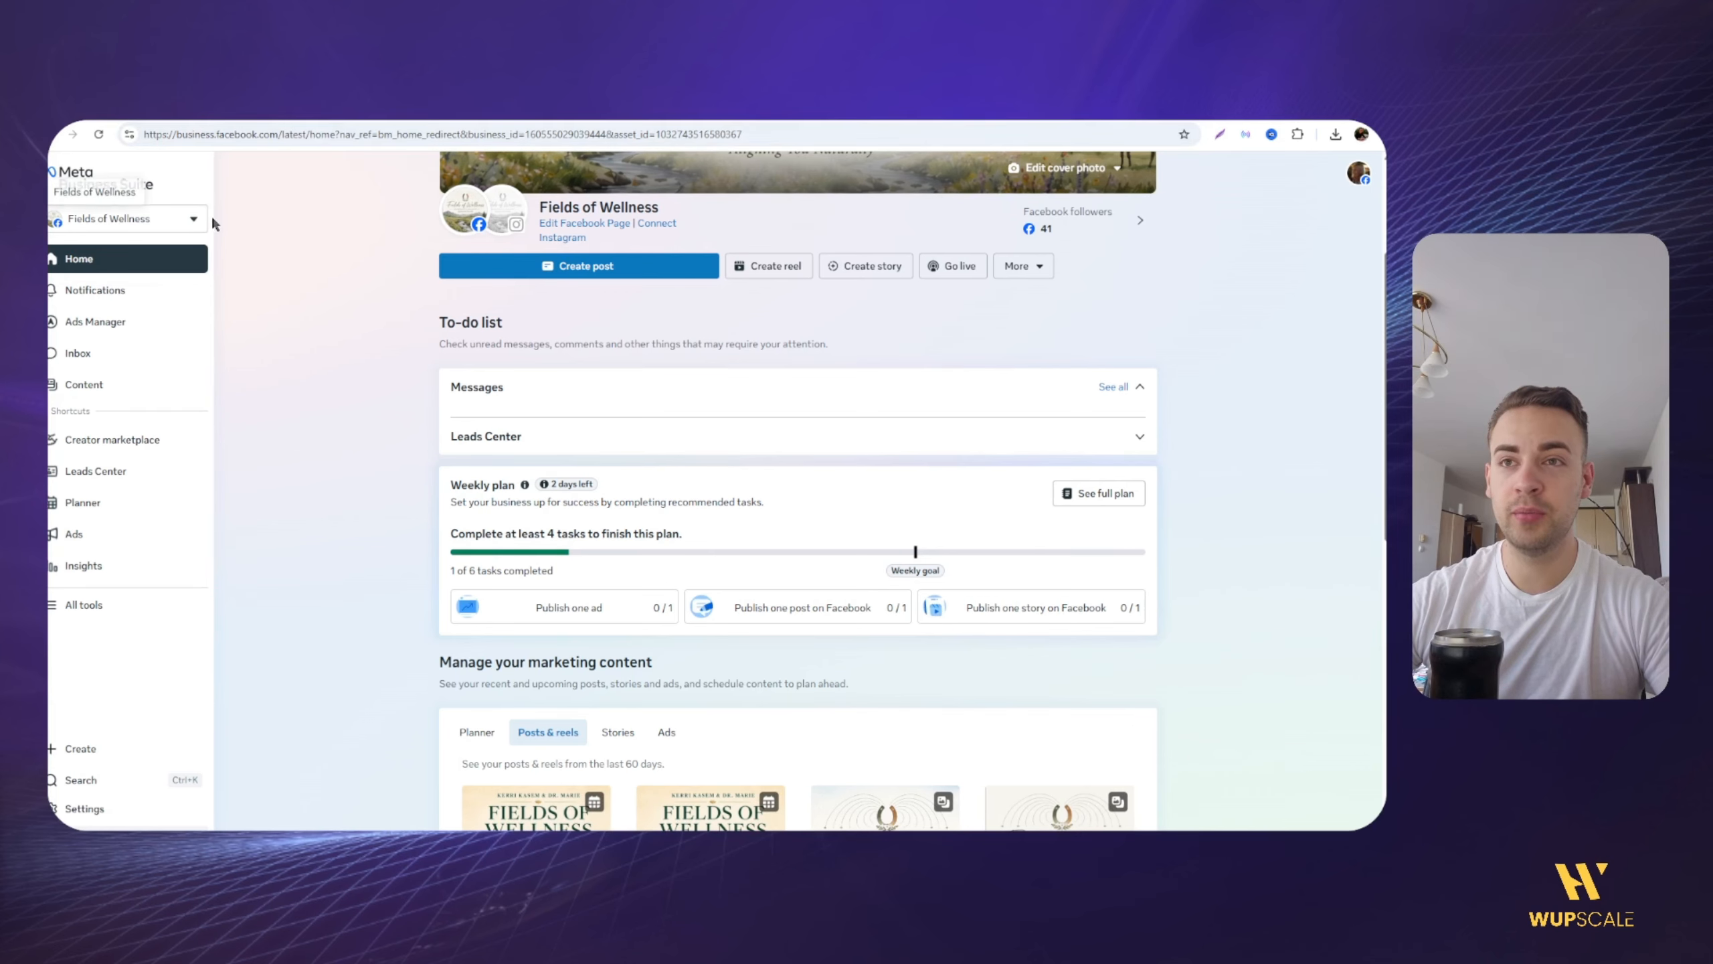
Step: Open the form for creating a new business portfolio and review its portfolio name and contact info fields
click(195, 223)
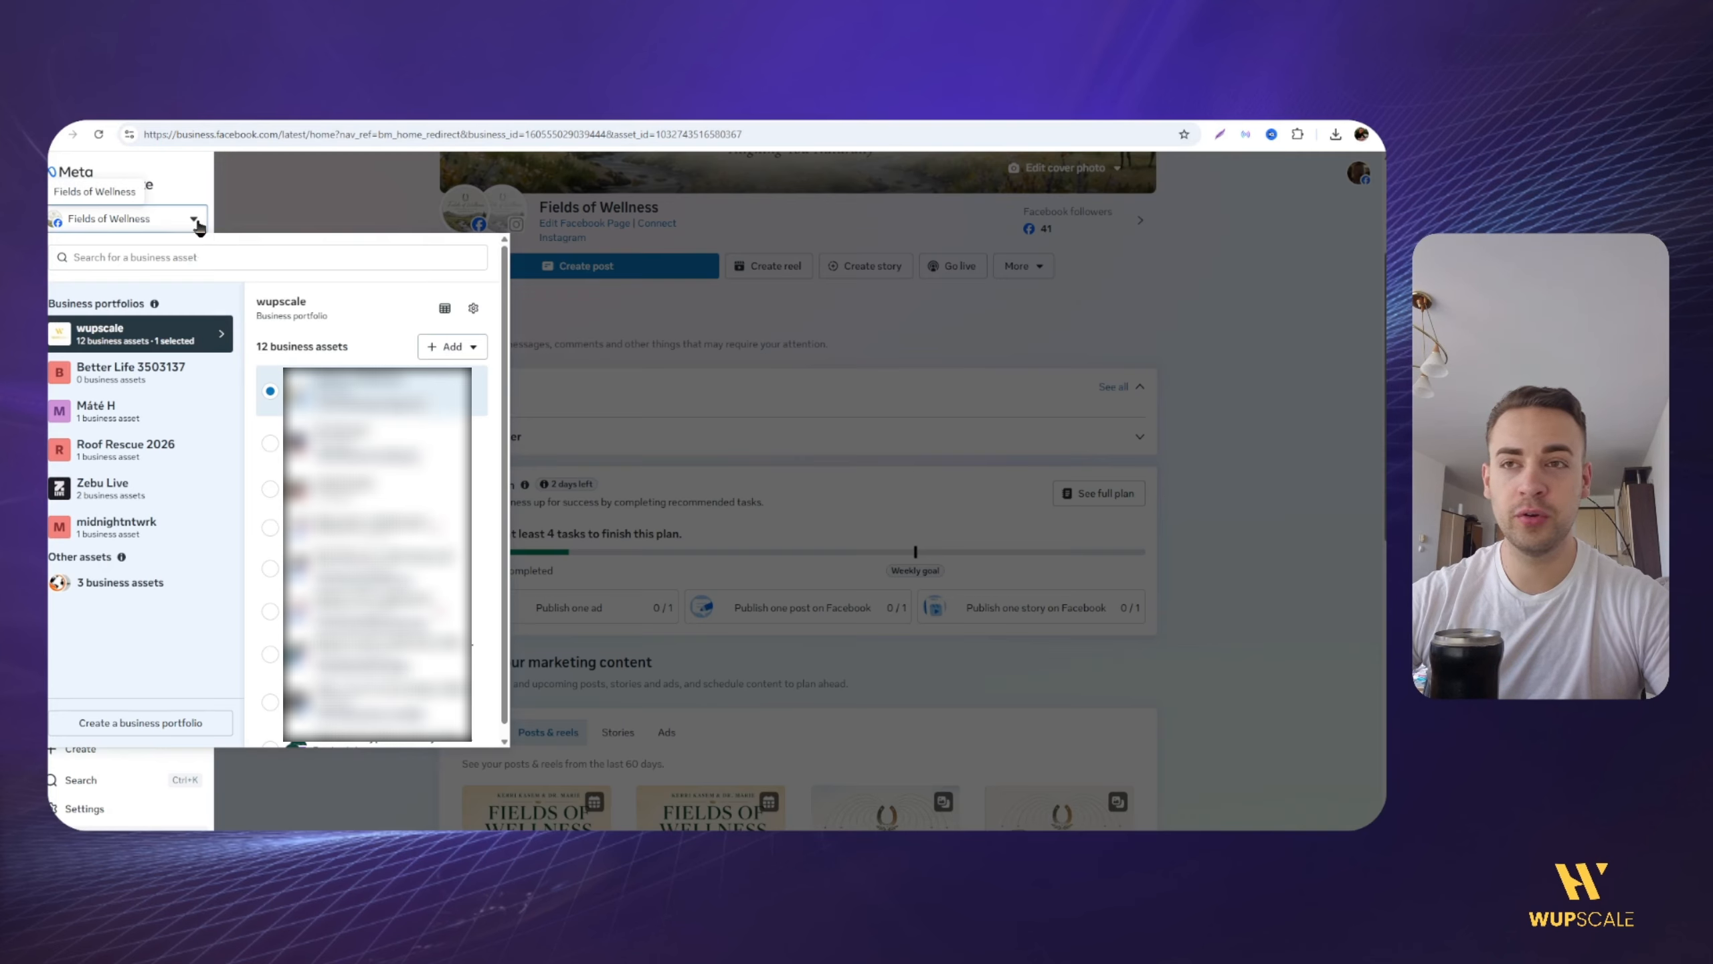
click(123, 724)
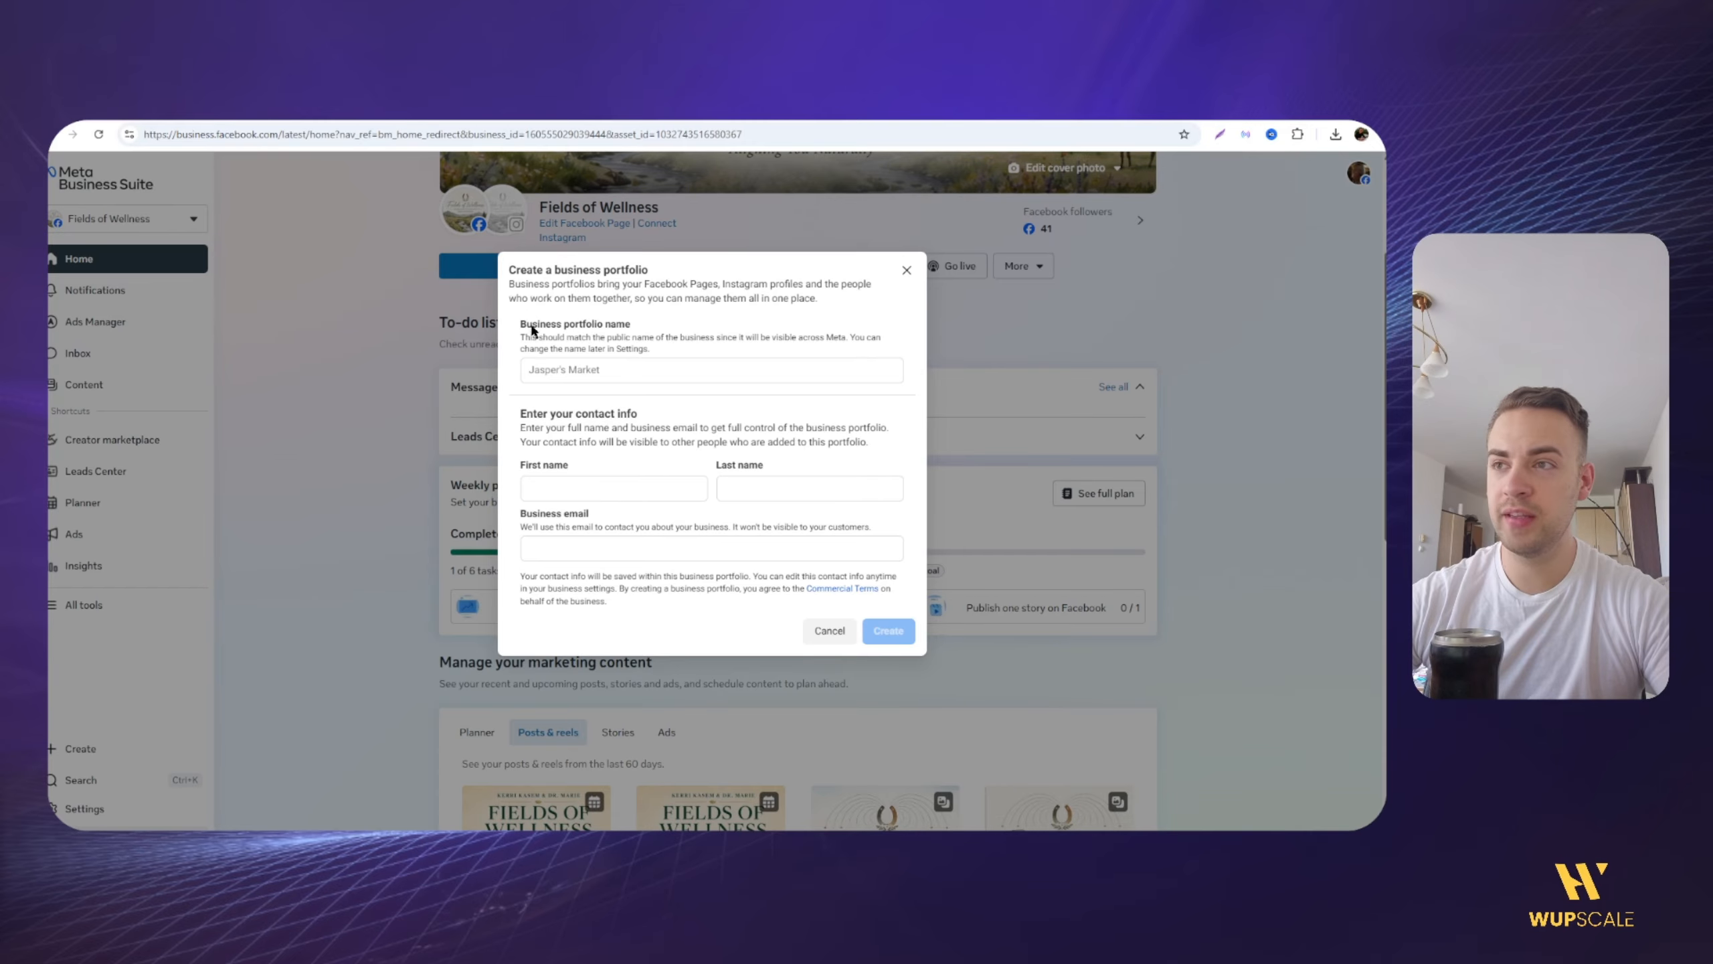
click(569, 329)
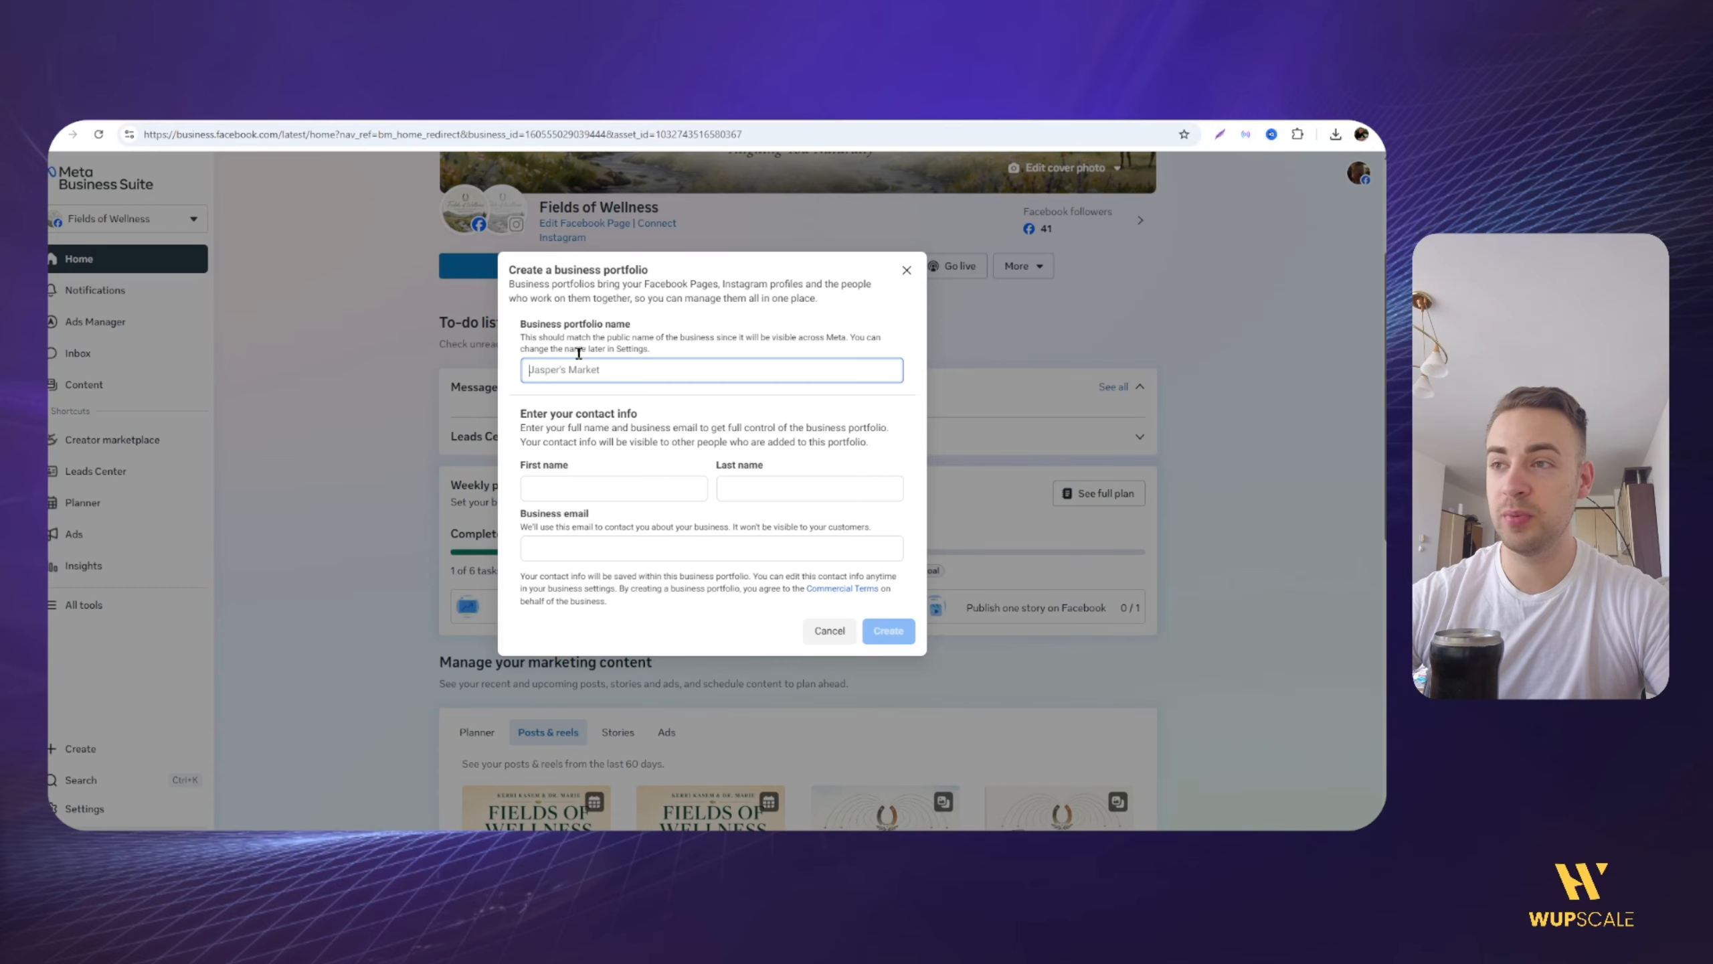
click(523, 439)
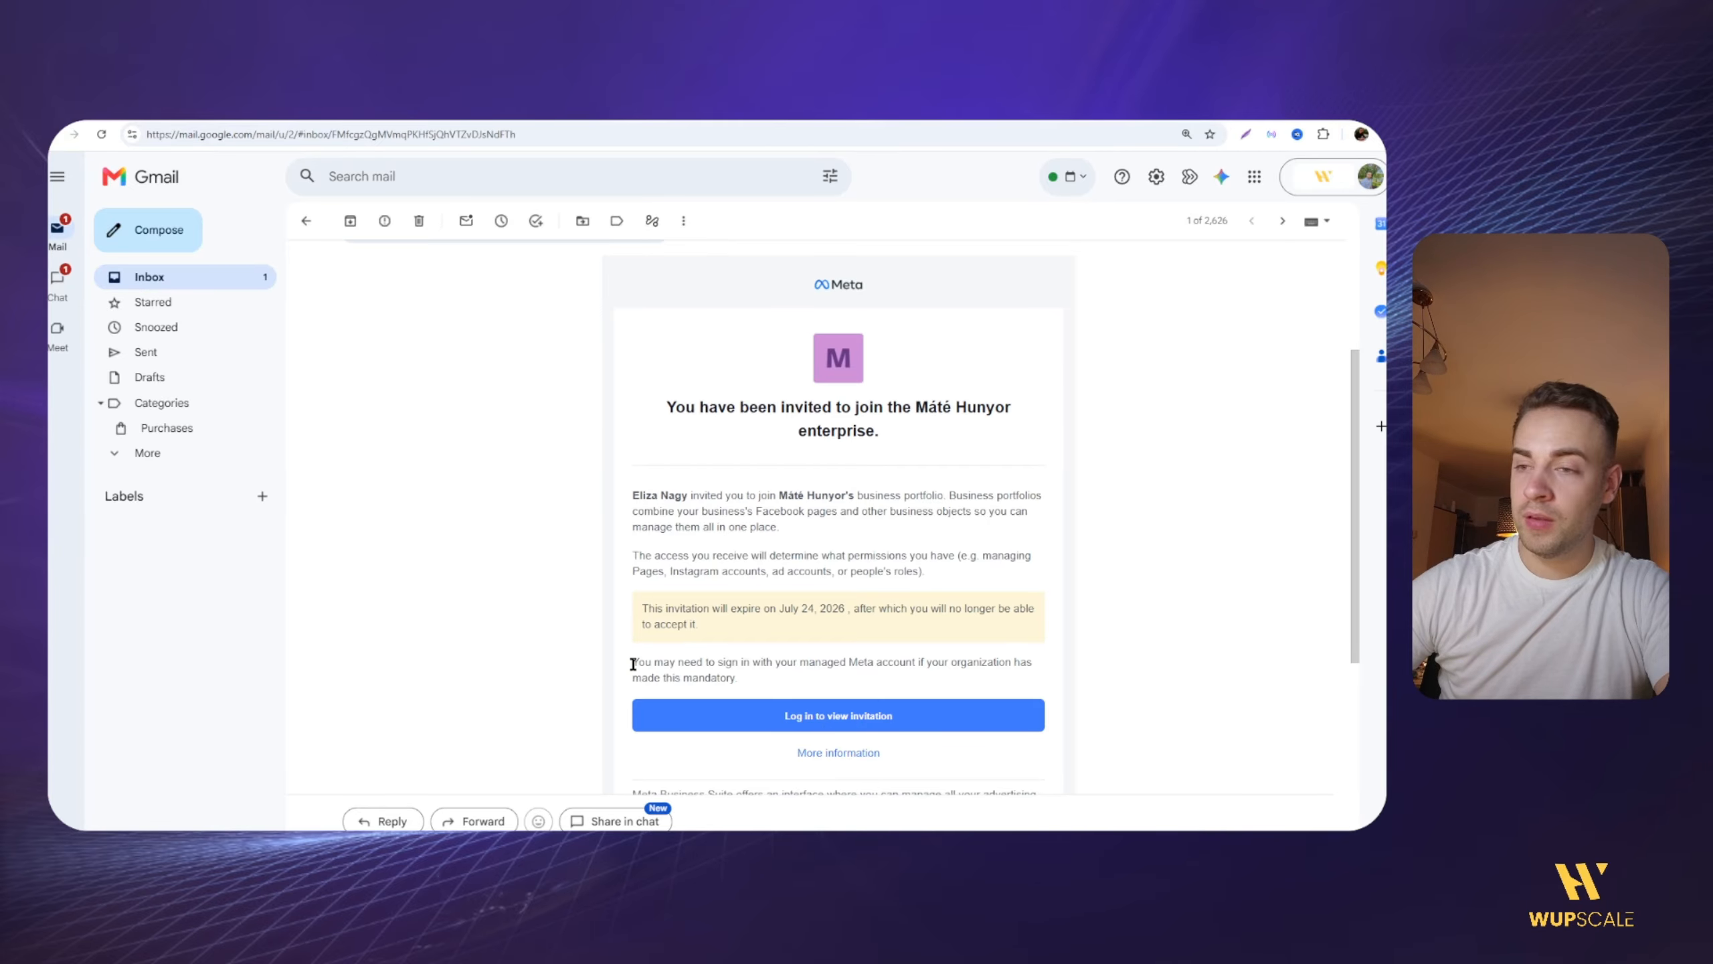
Step: Open the emailed business portfolio invitation through Facebook login and submit the invitee's first and last name
click(778, 721)
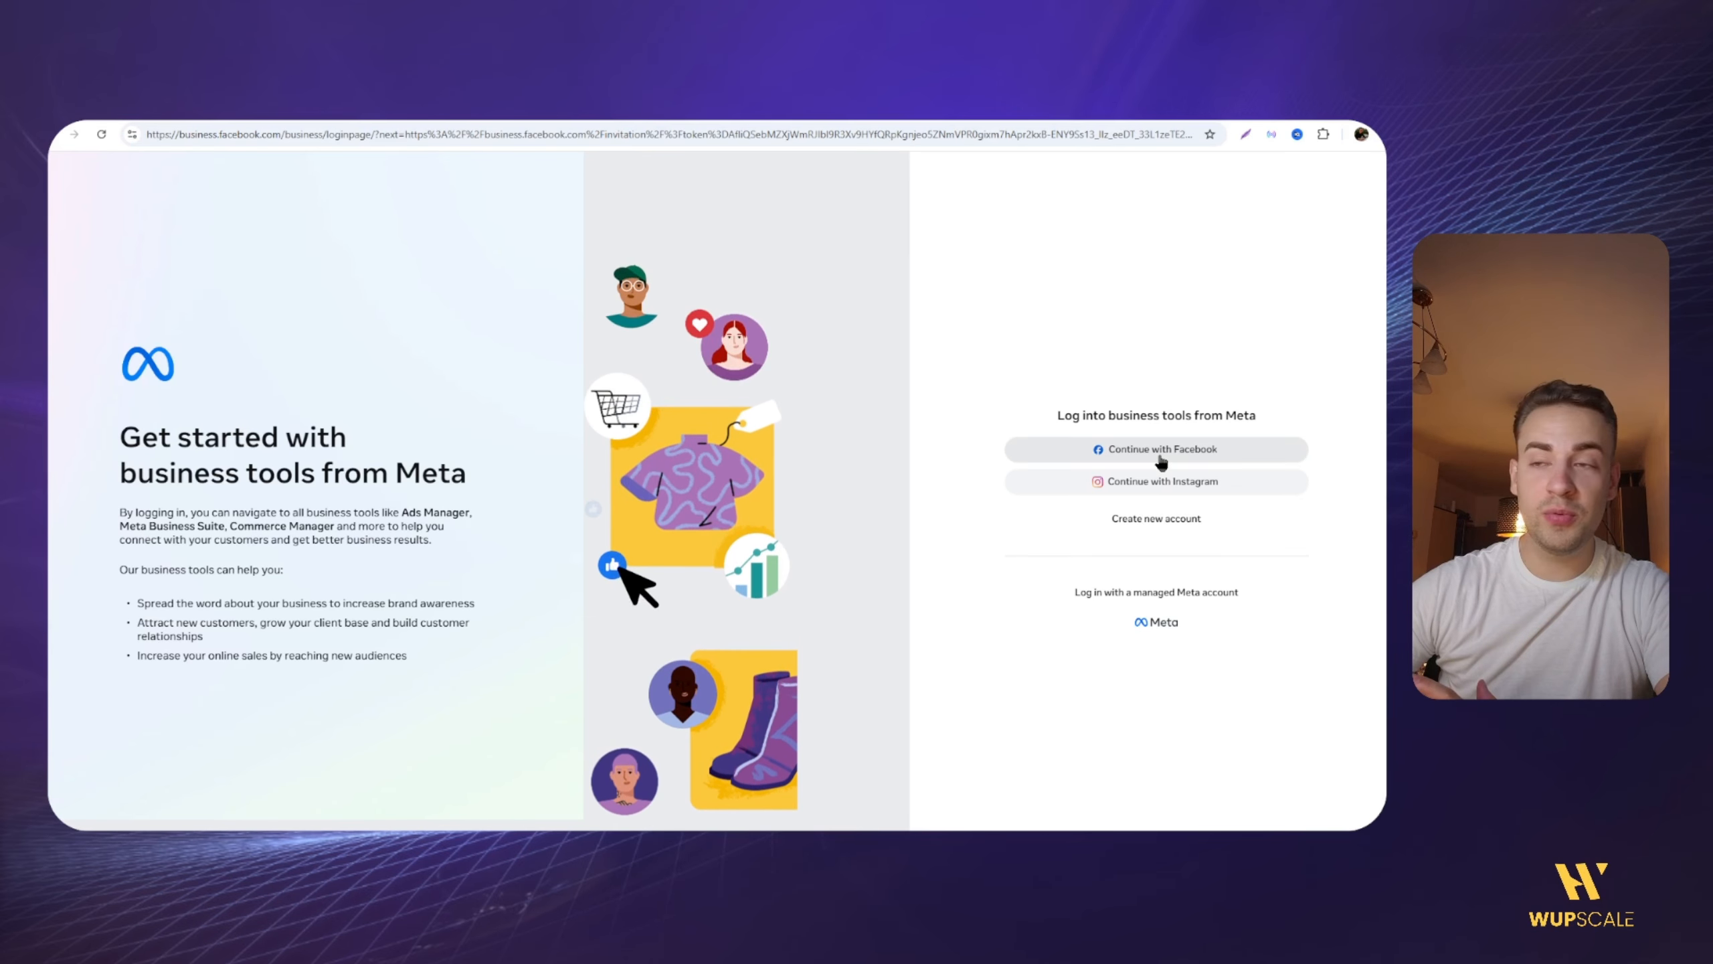
click(1162, 459)
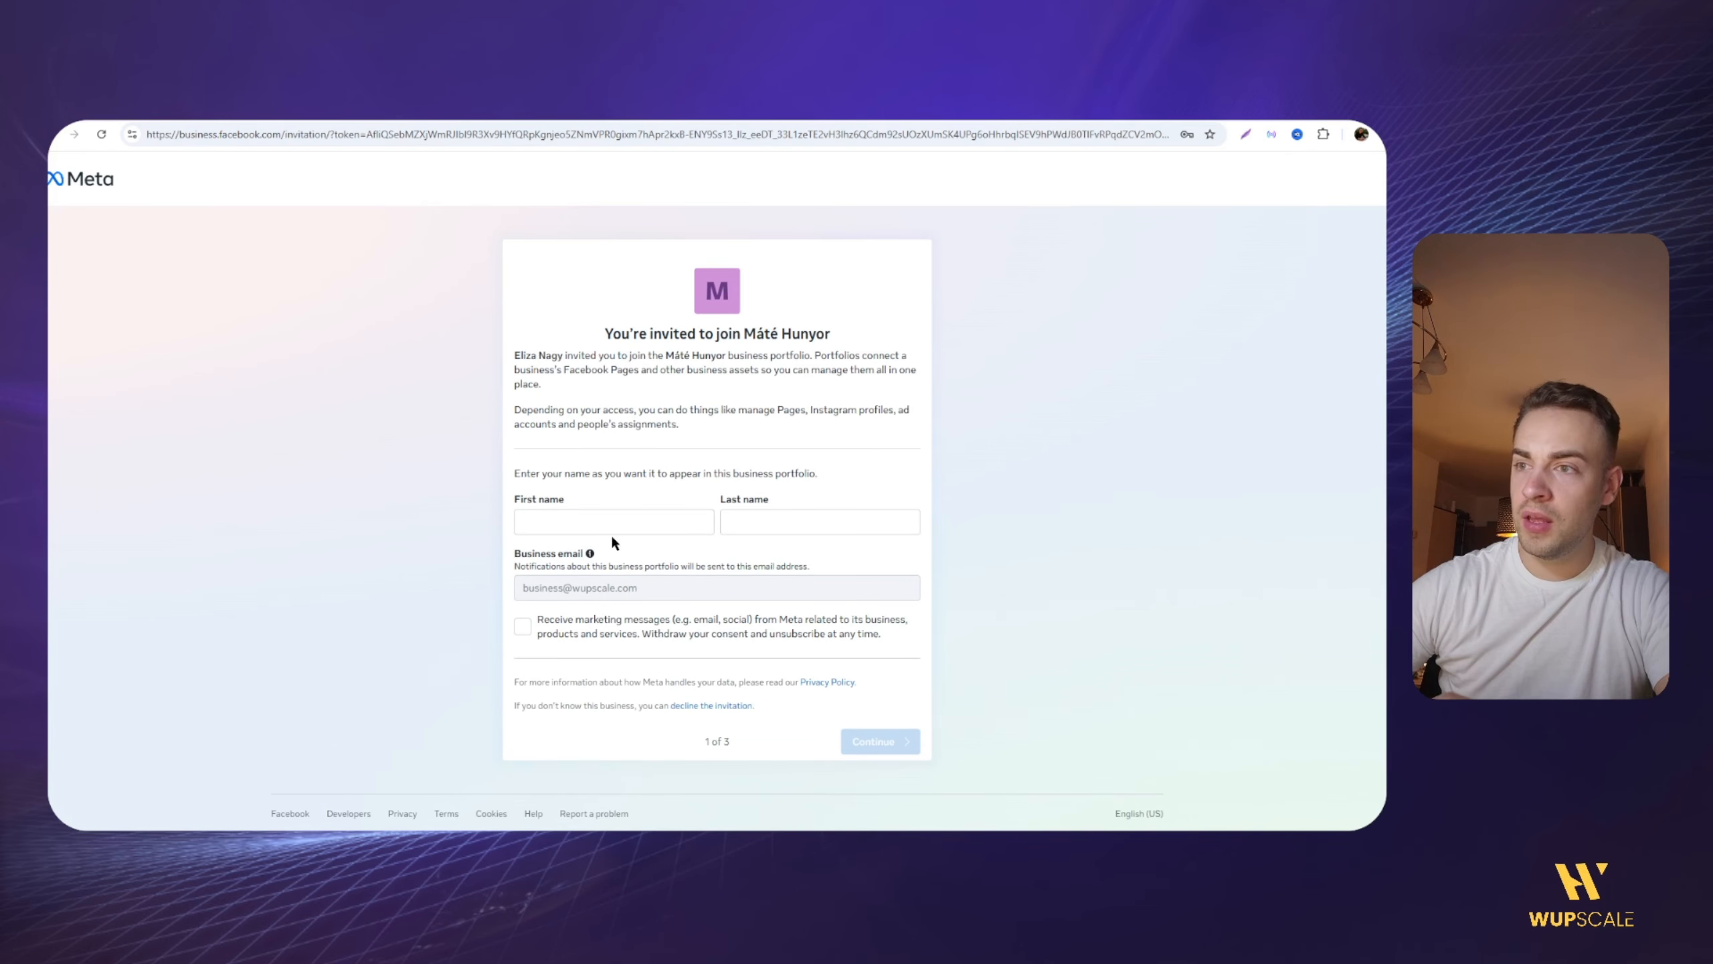
click(544, 503)
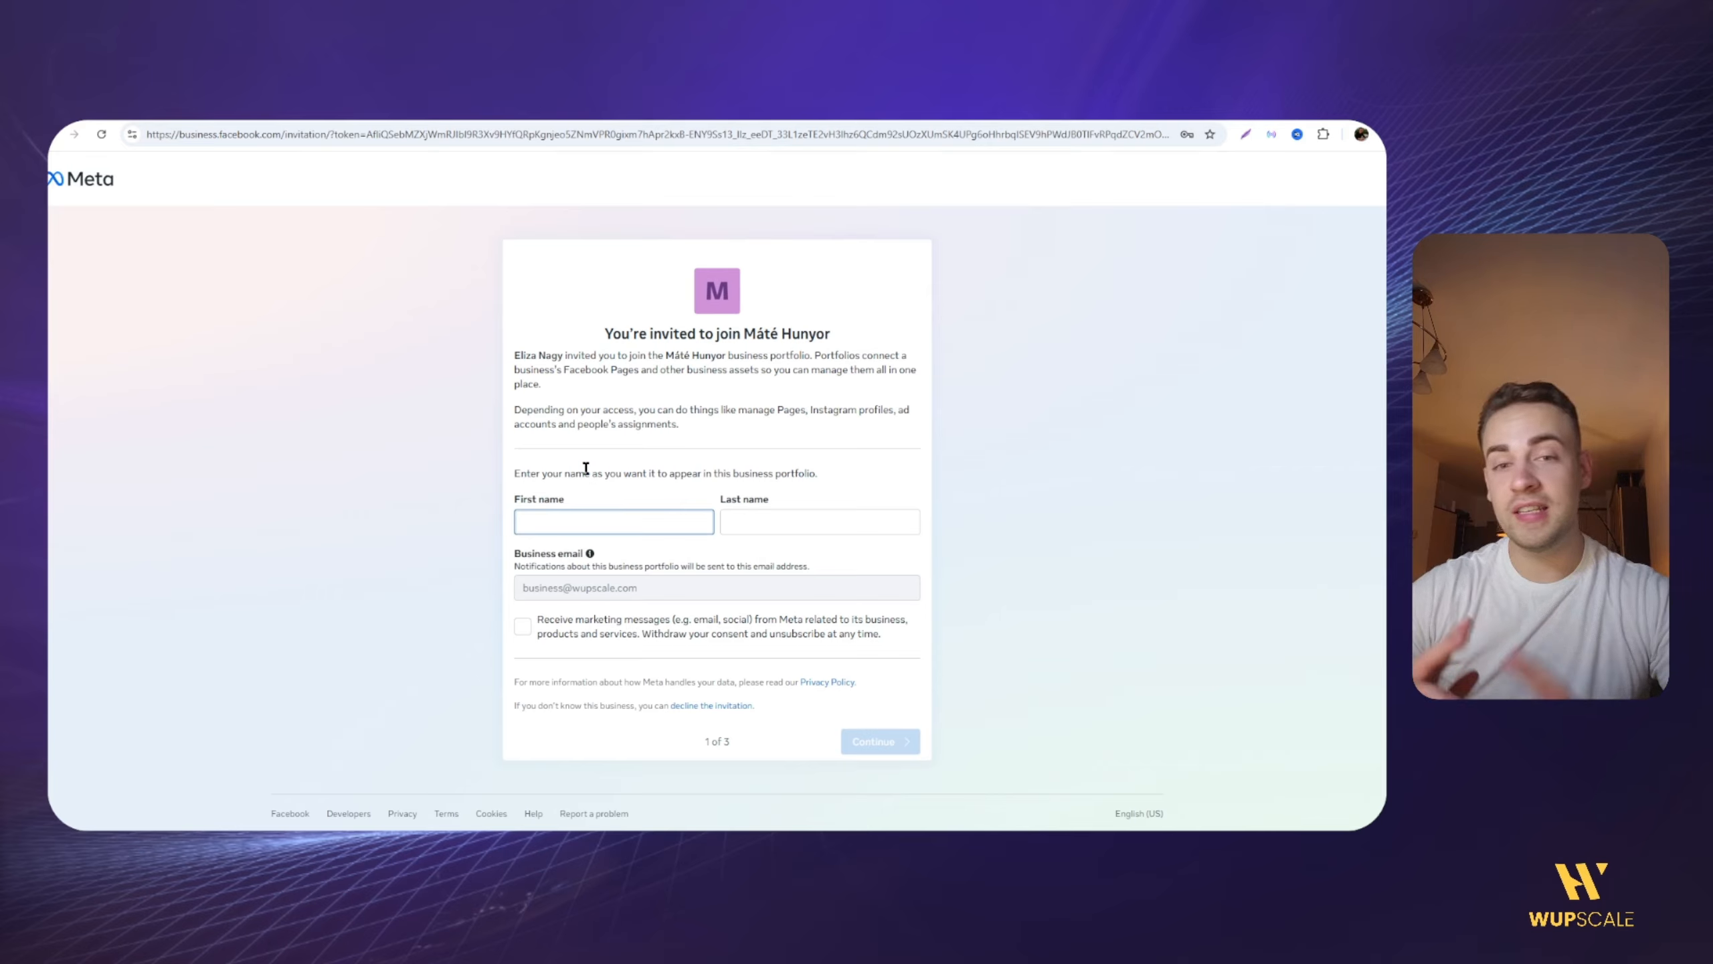
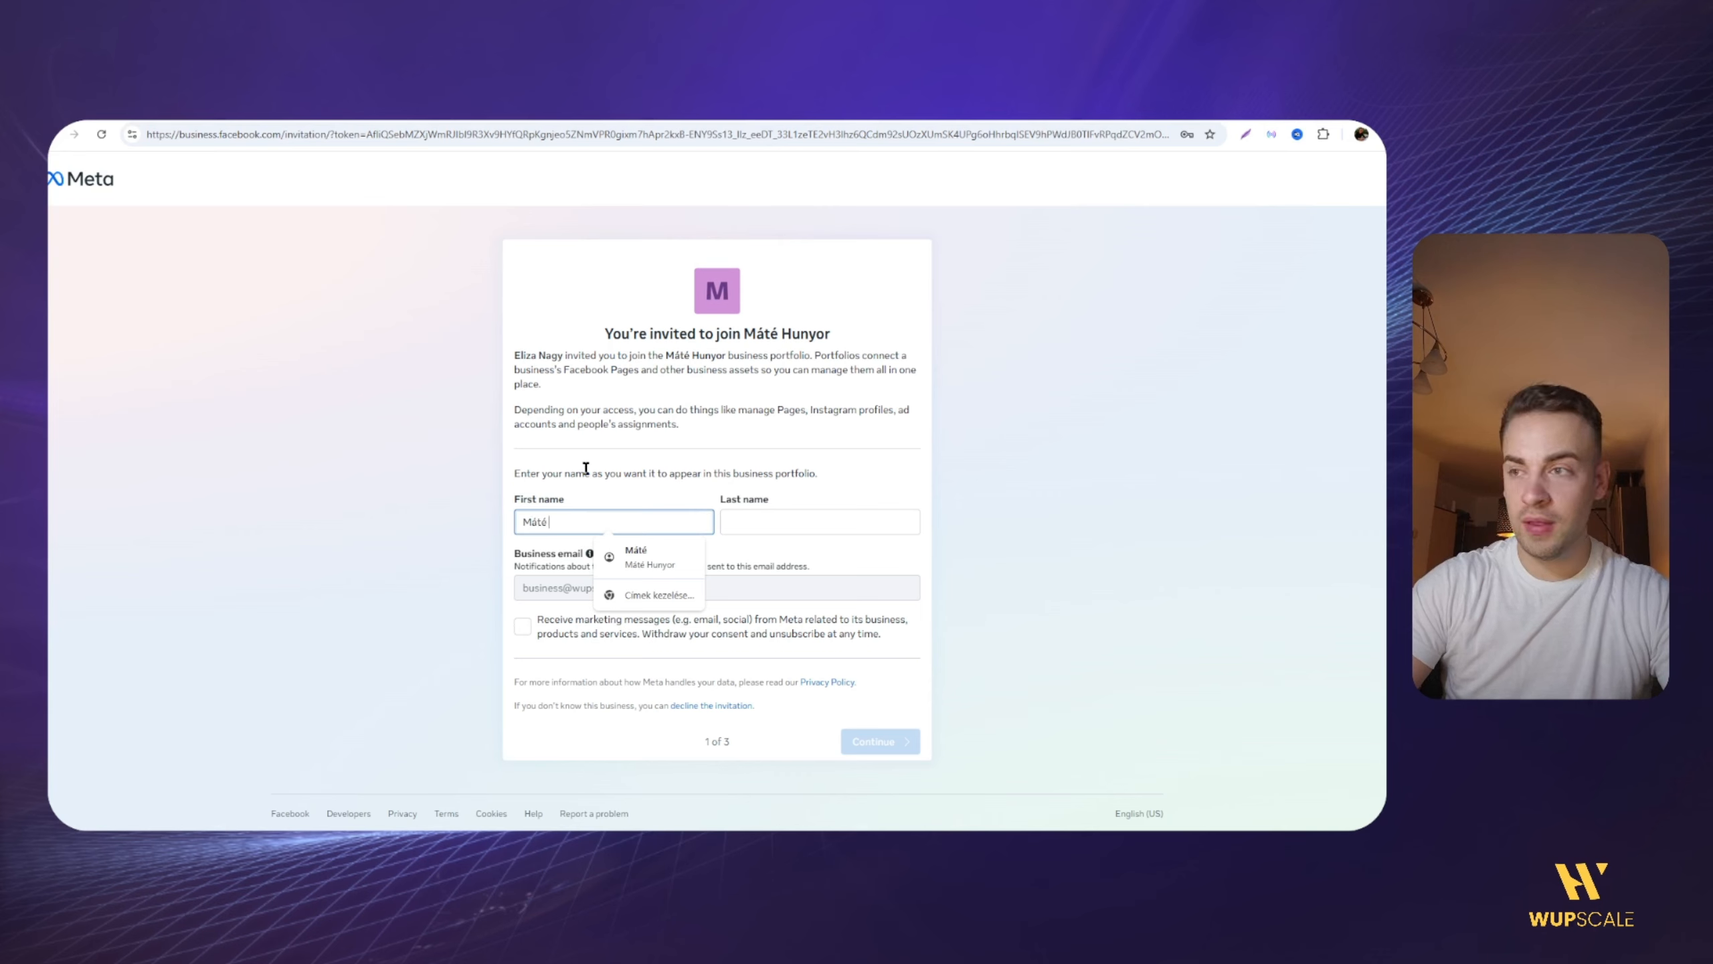
key(Tab)
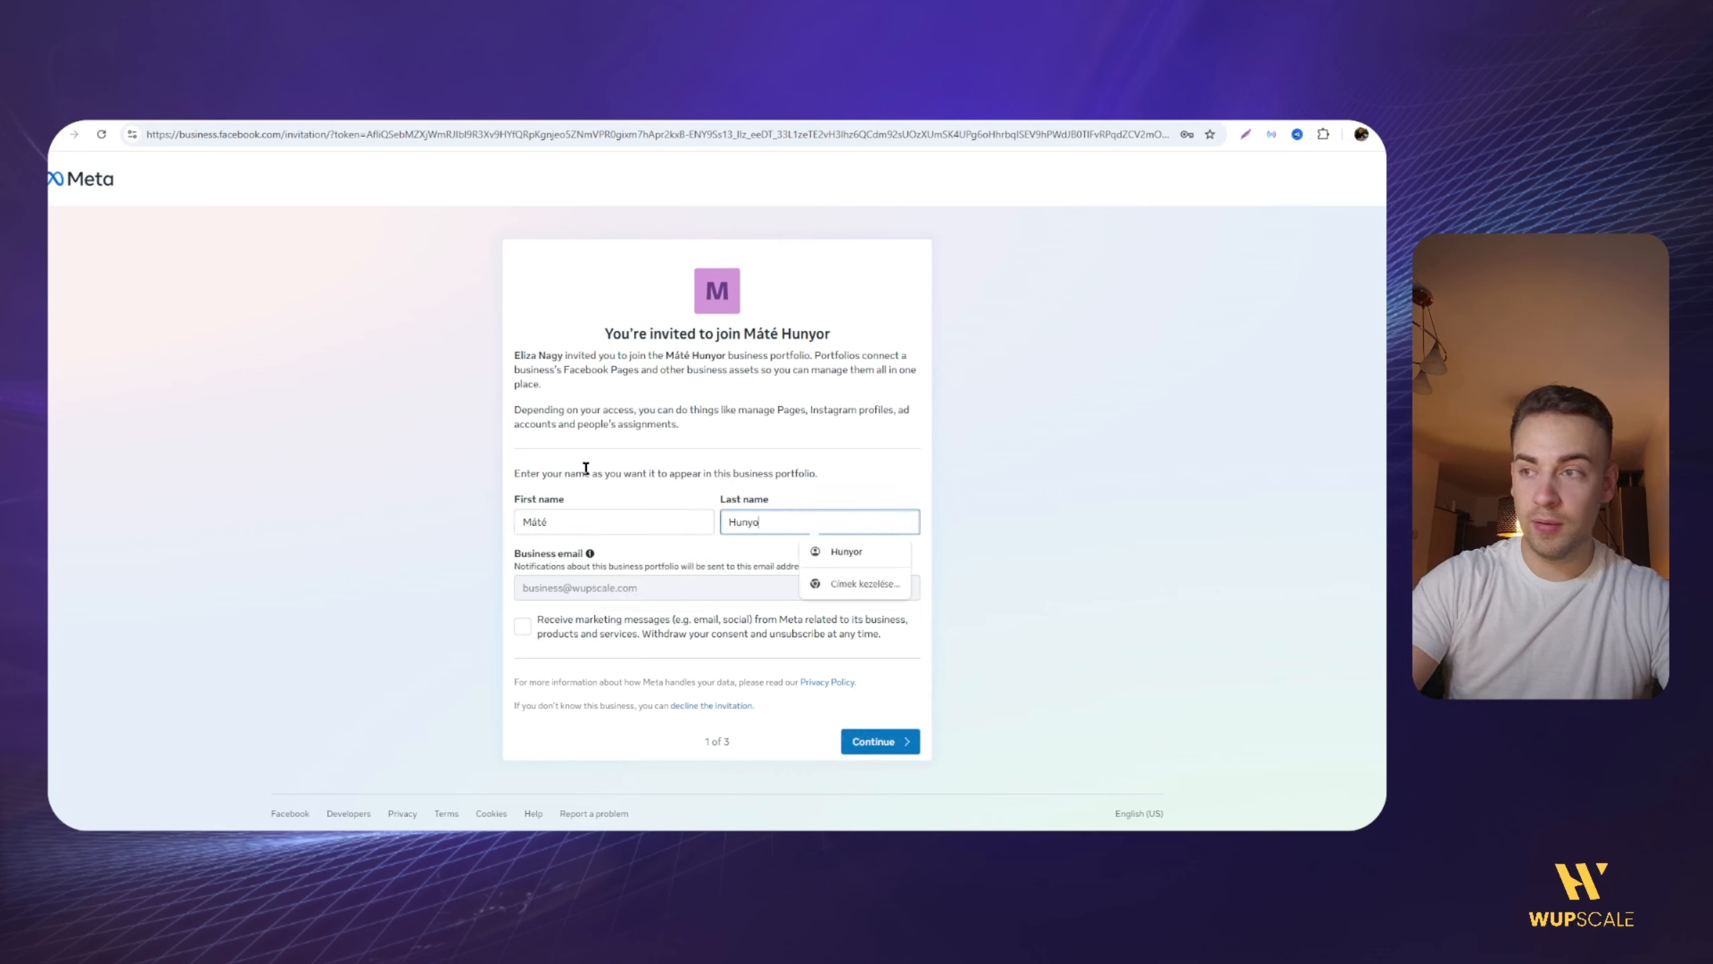
click(621, 722)
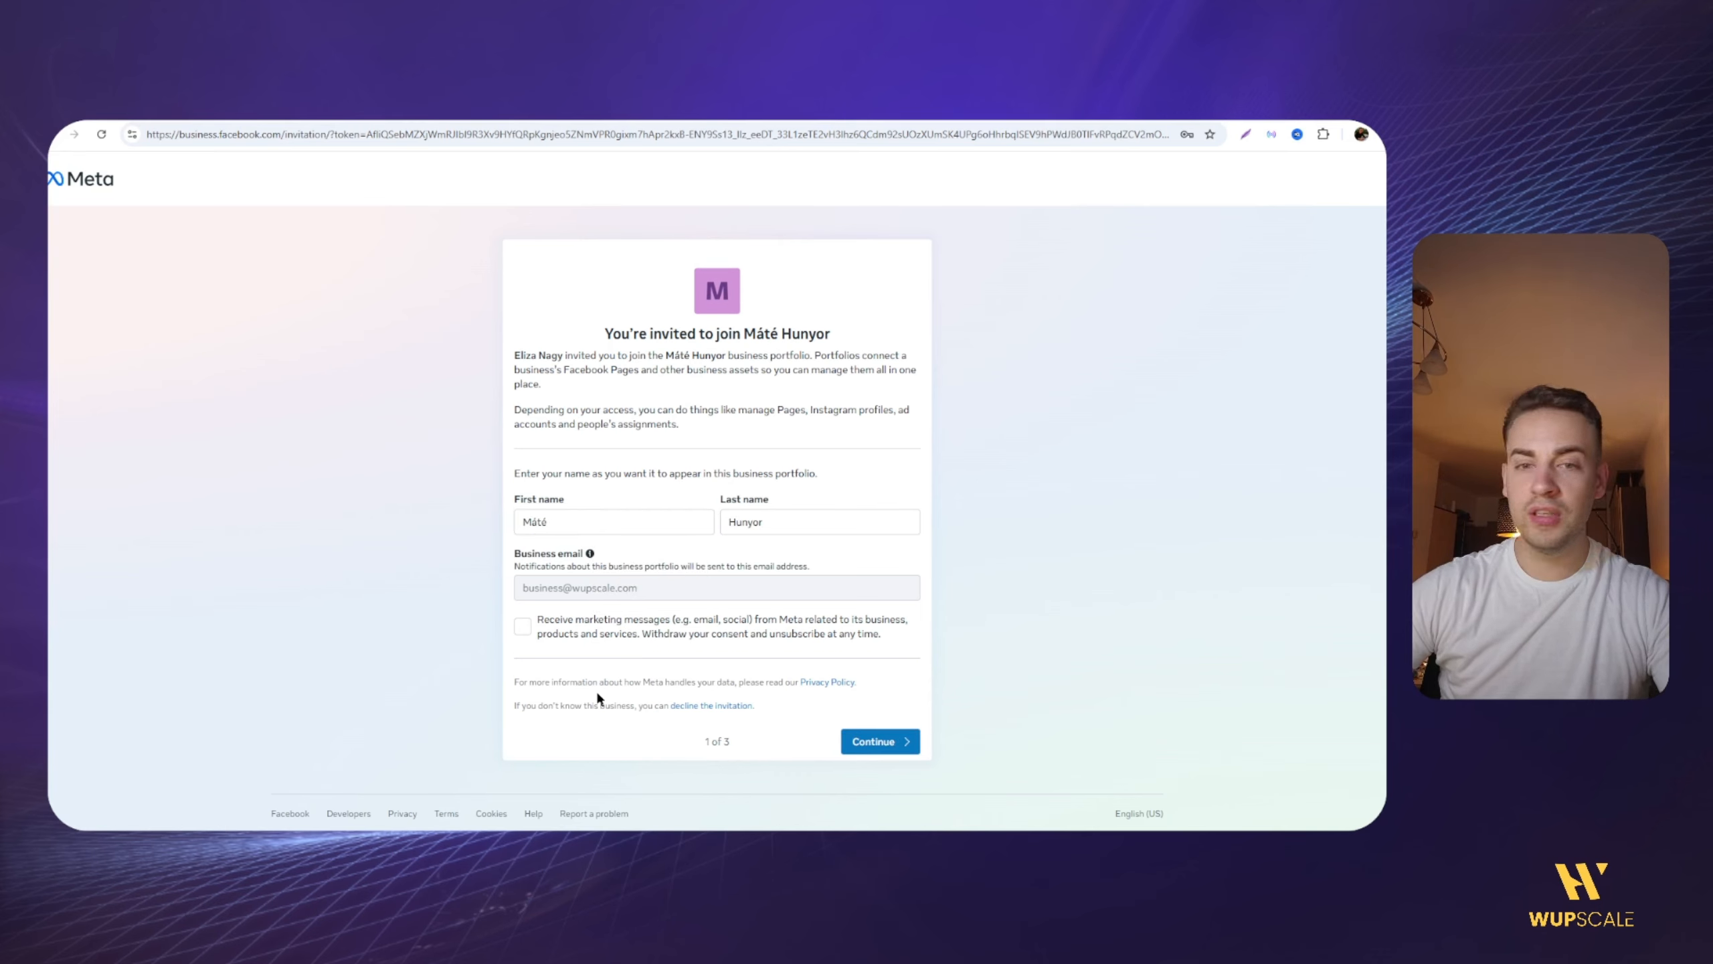
click(878, 742)
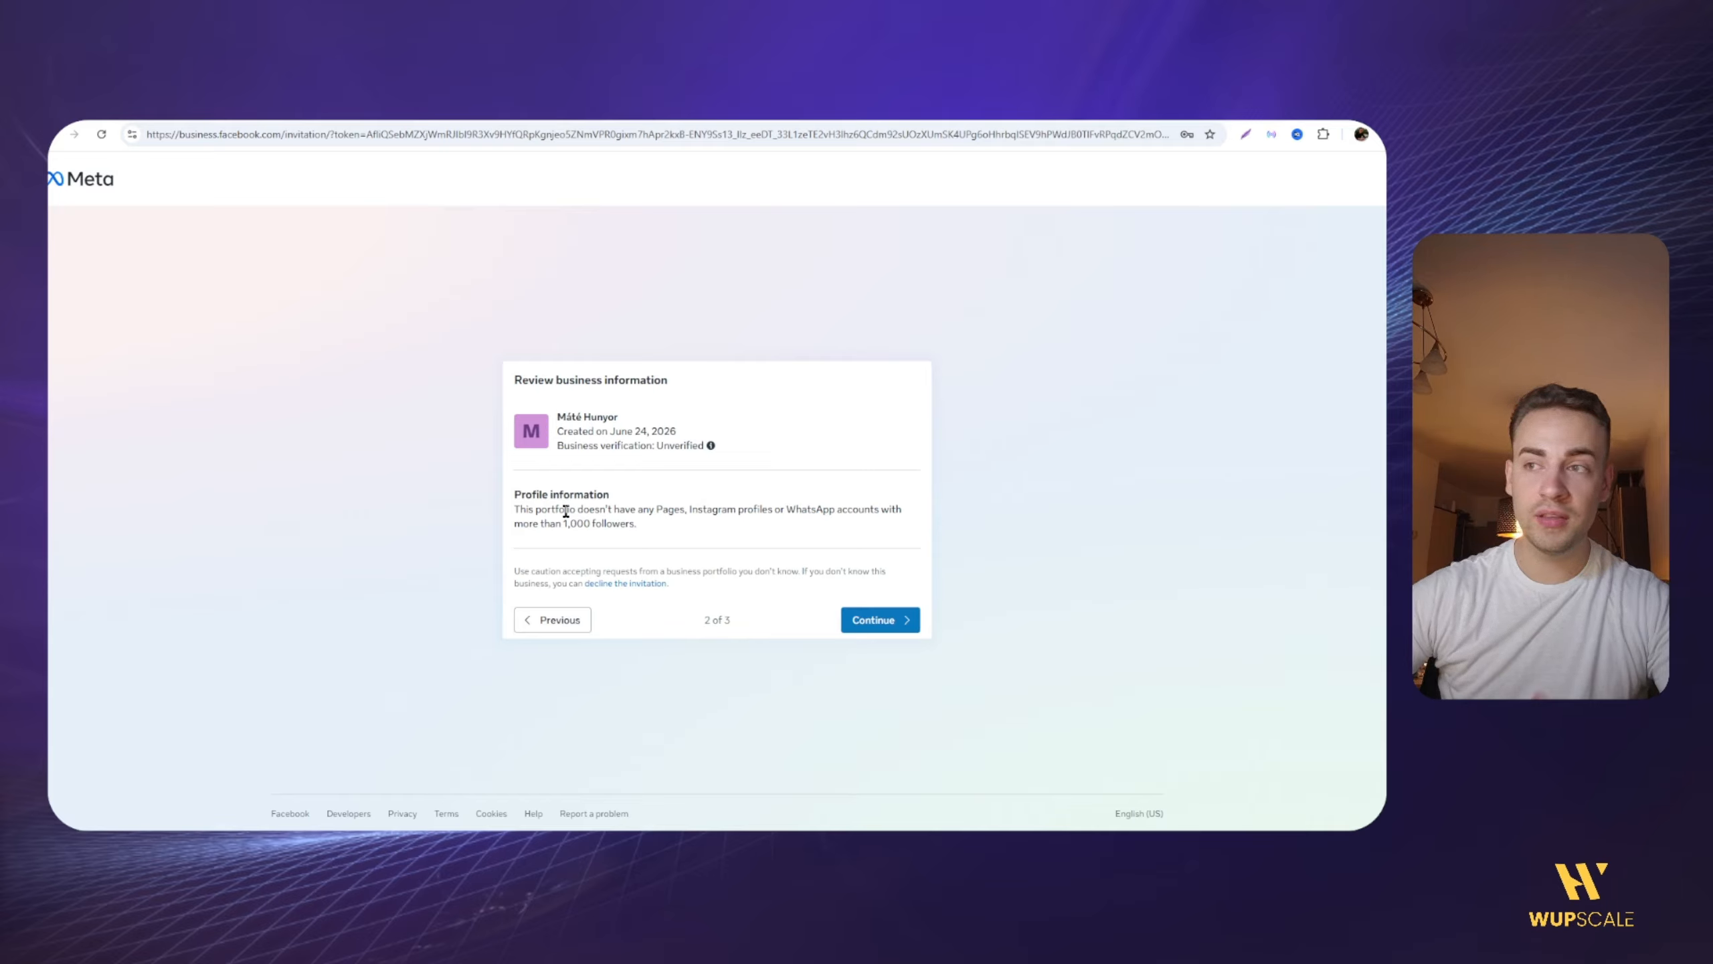
Step: Check the business verification status and accept the portfolio invitation, re-entering the account password
click(711, 446)
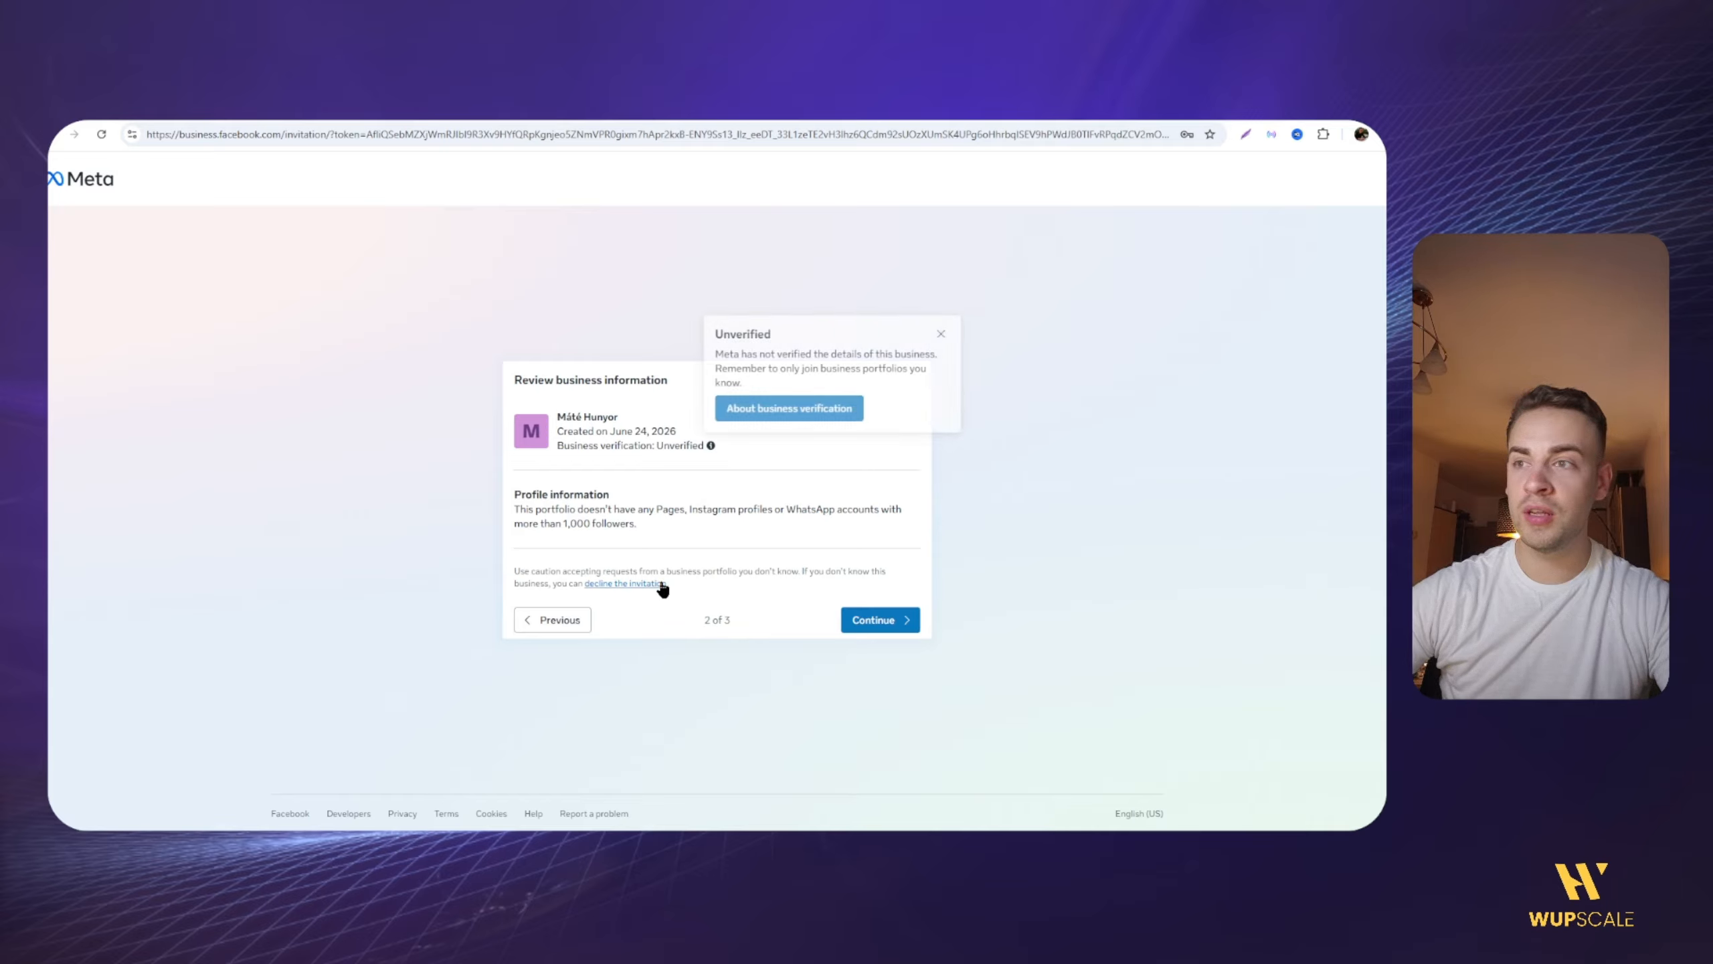
click(857, 619)
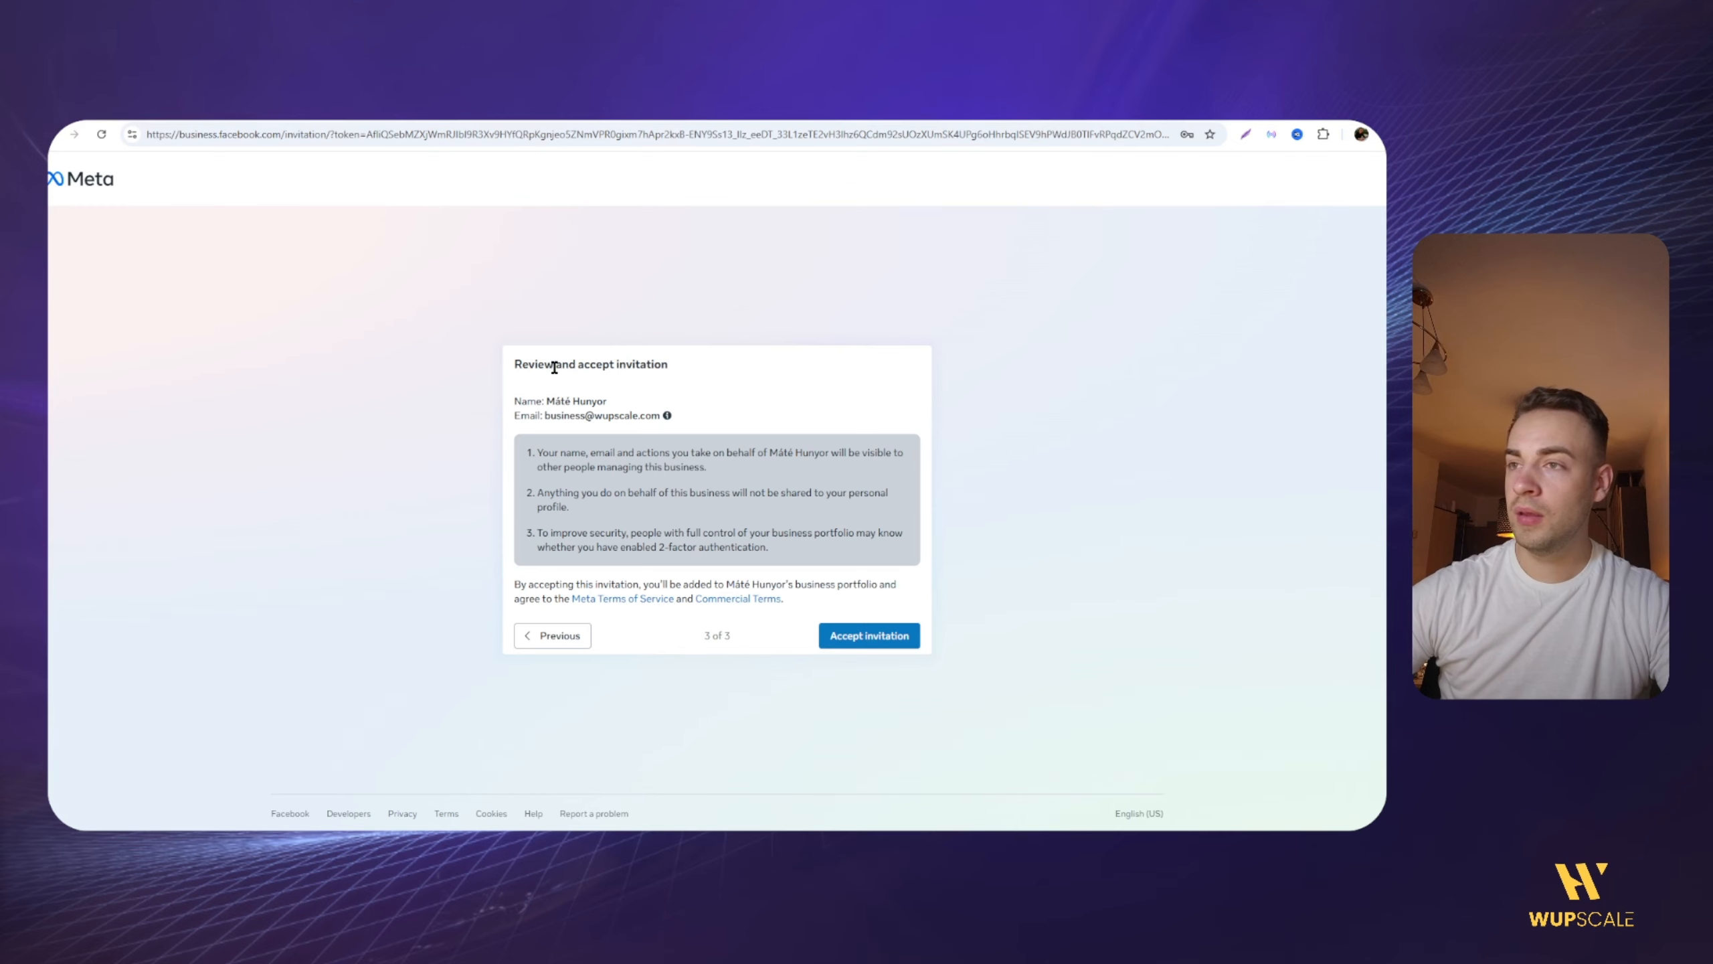
click(875, 636)
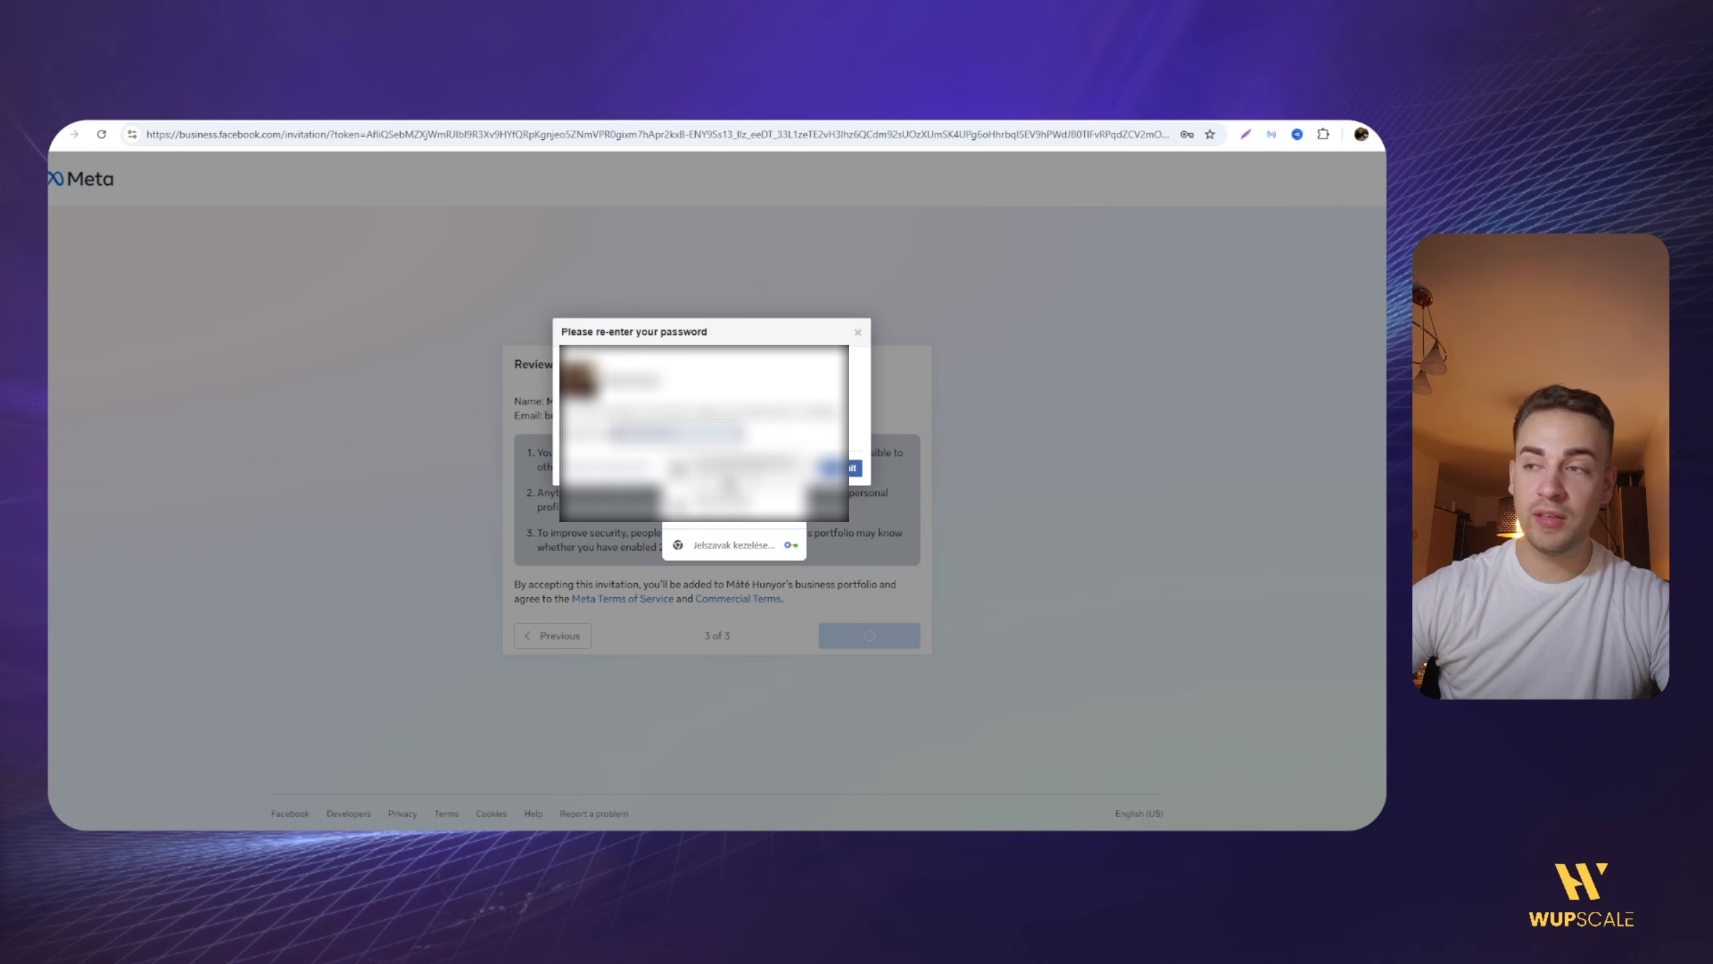
click(727, 481)
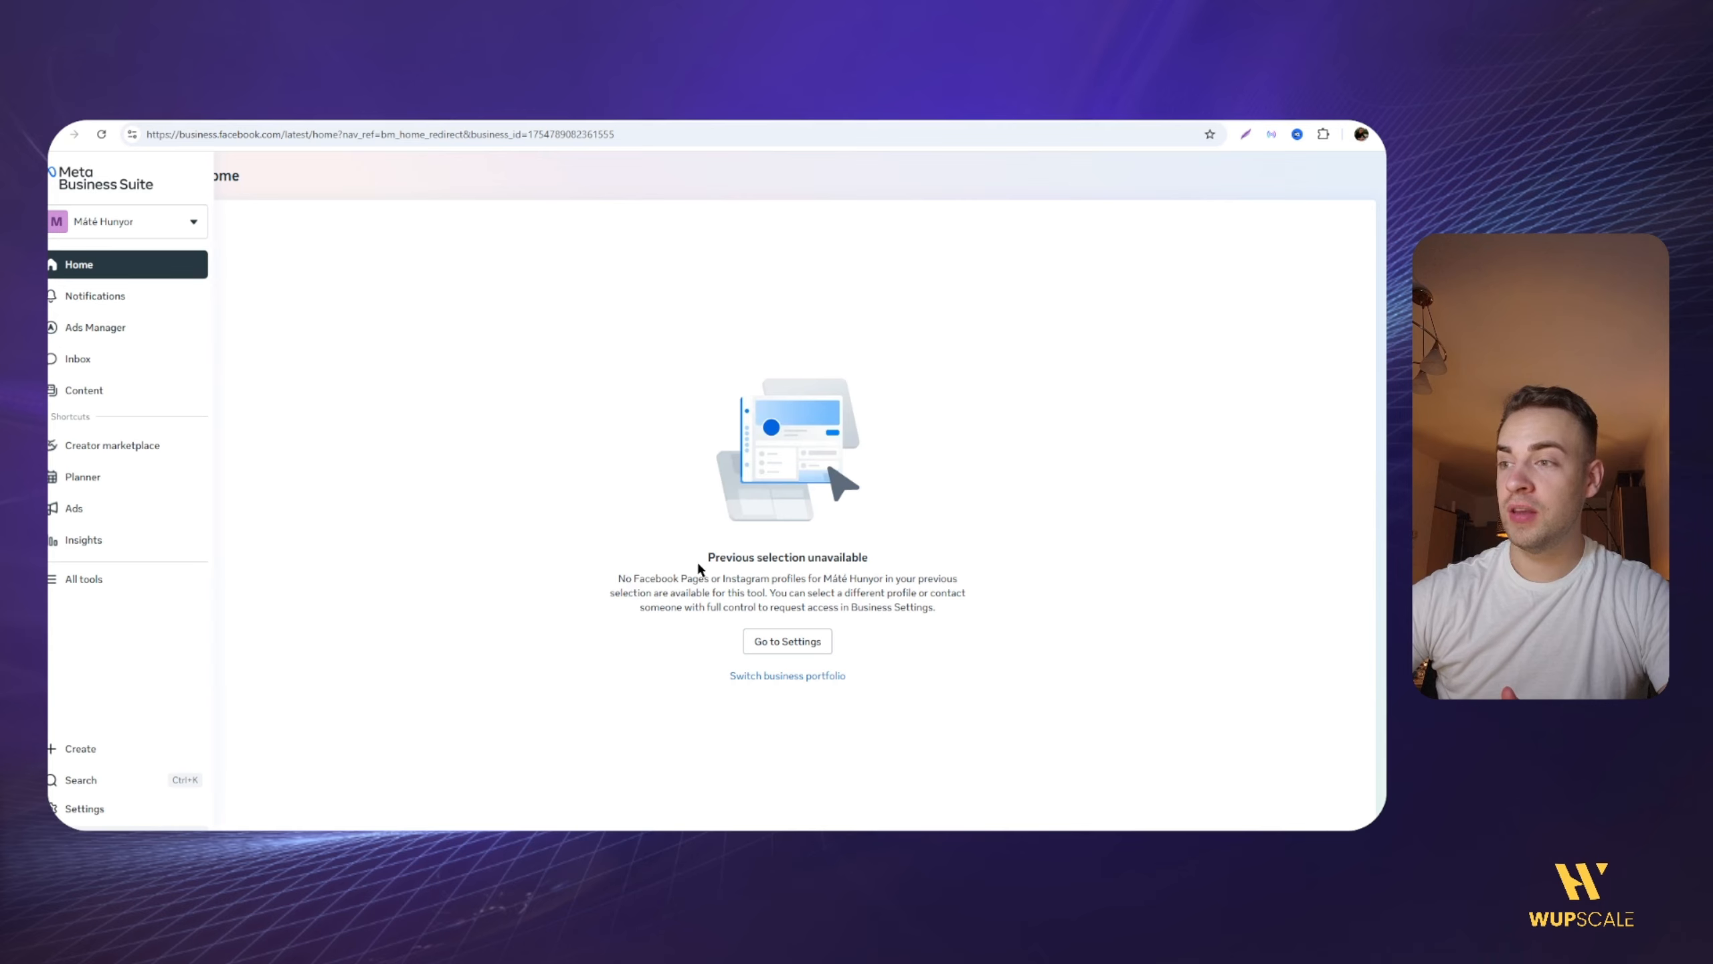
Step: Open the joined portfolio's settings and review the business details in its Business info
mouse_move(699, 568)
mouse_down()
mouse_move(851, 557)
mouse_move(703, 559)
mouse_up()
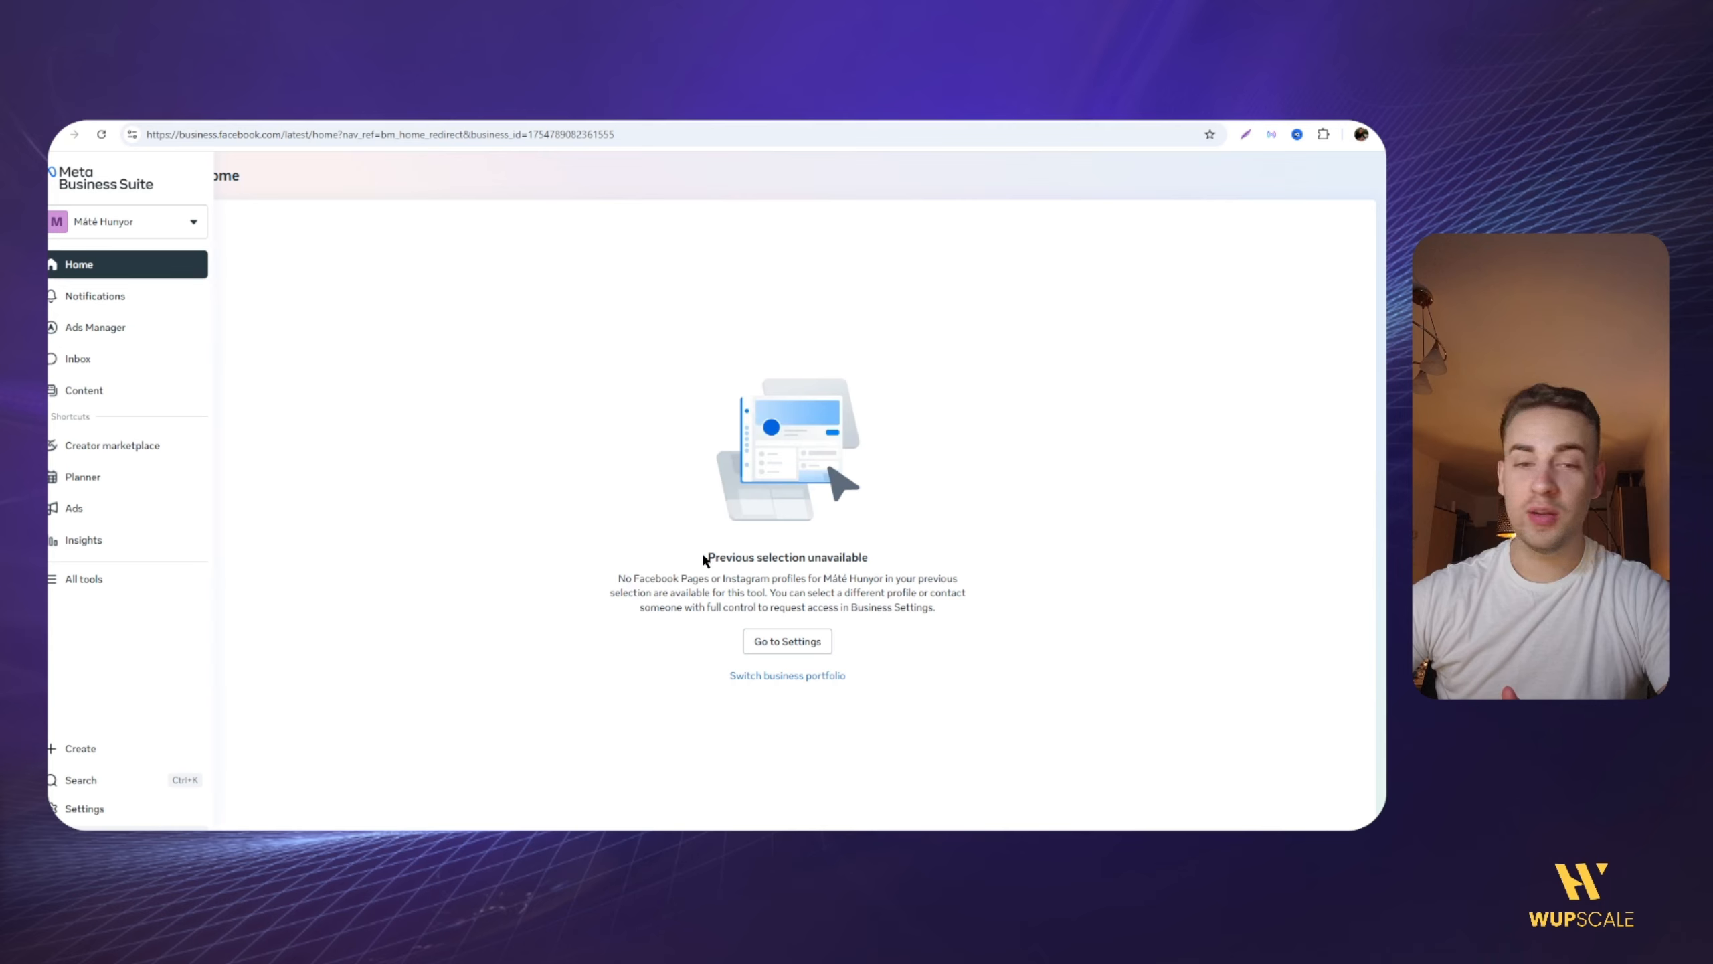
click(811, 654)
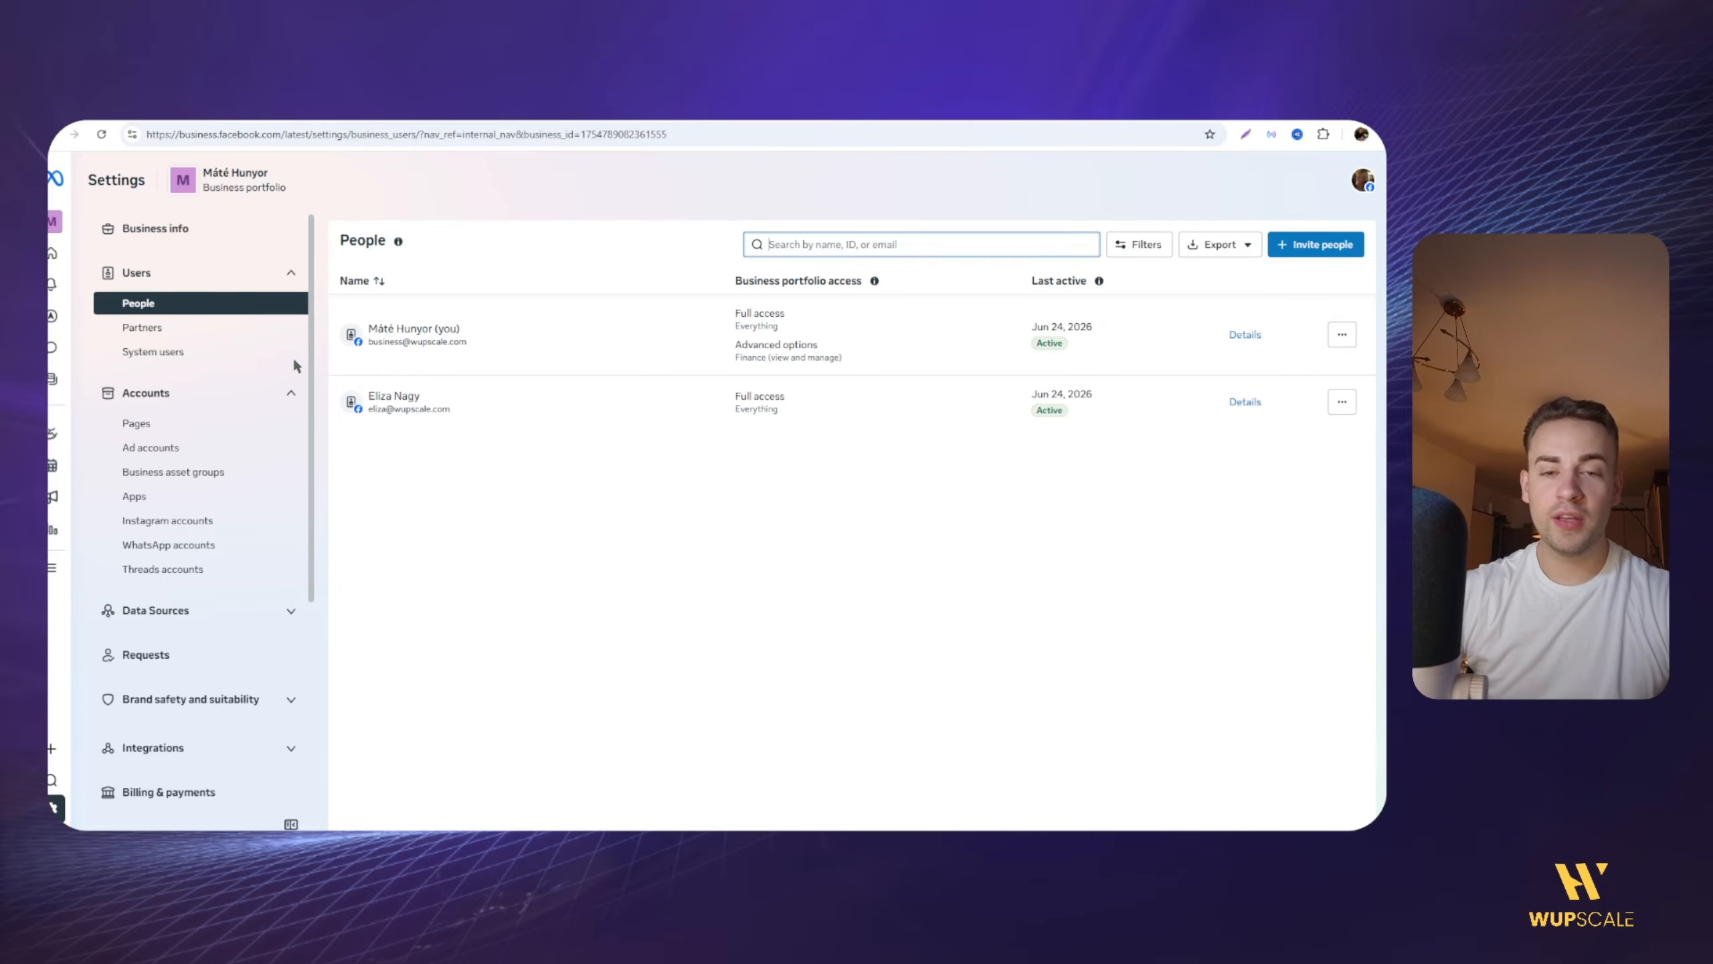
click(216, 235)
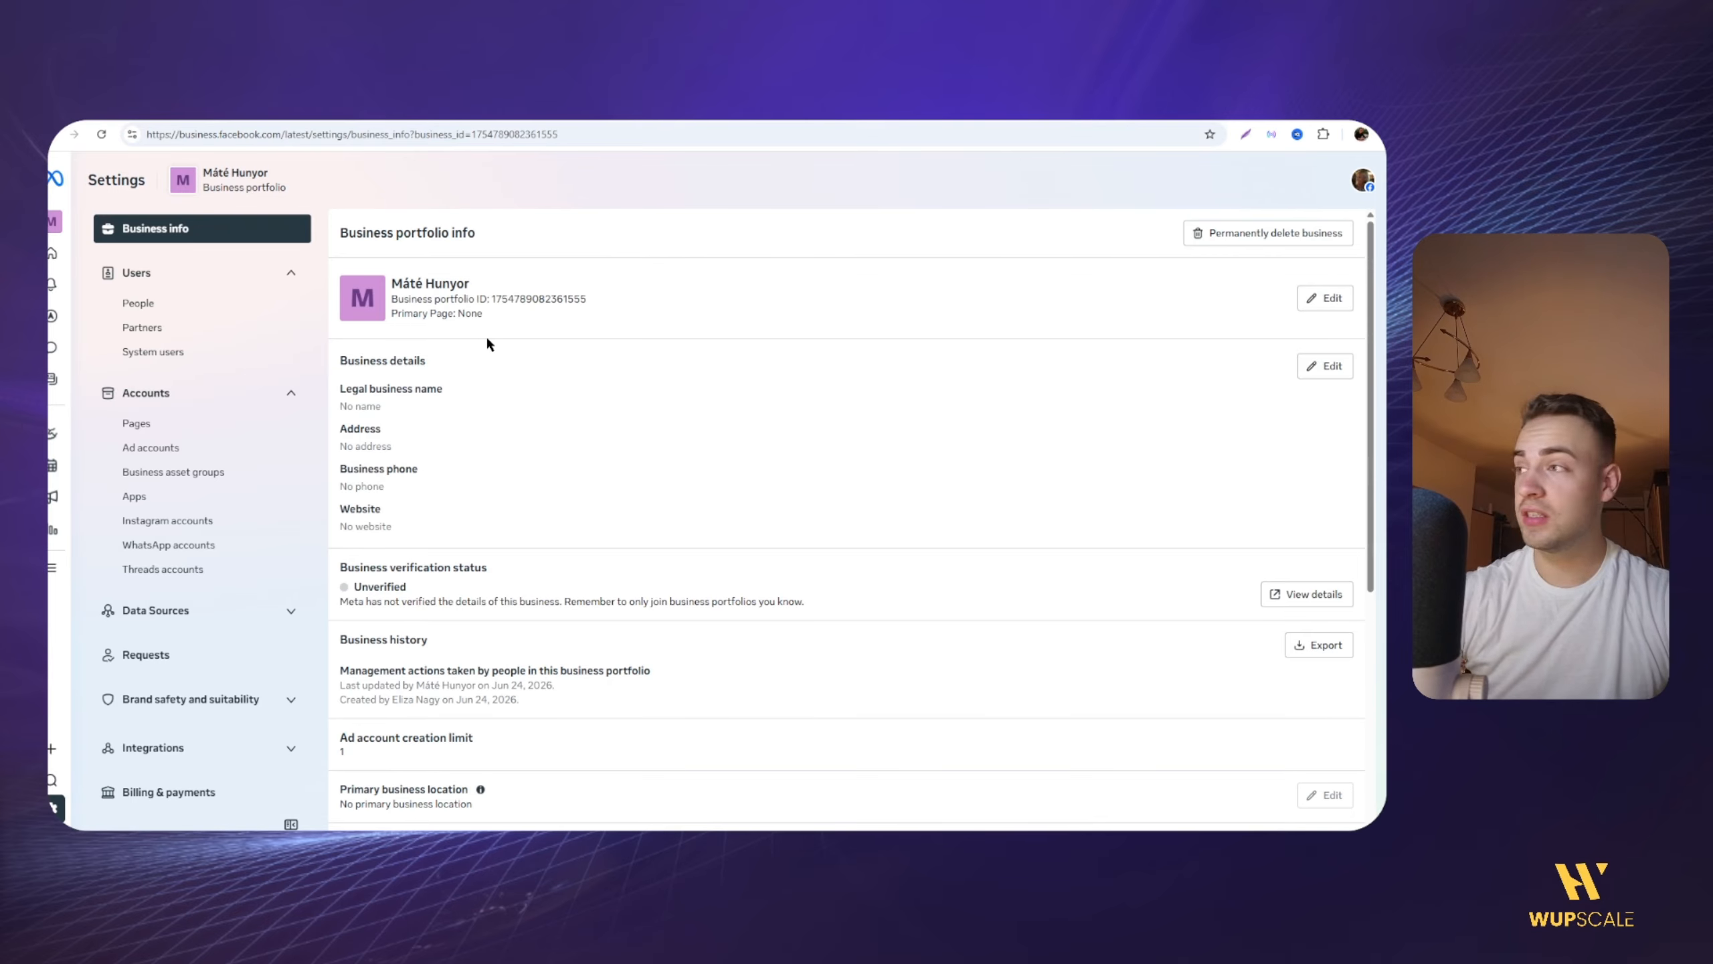
drag(360, 449, 372, 486)
click(378, 470)
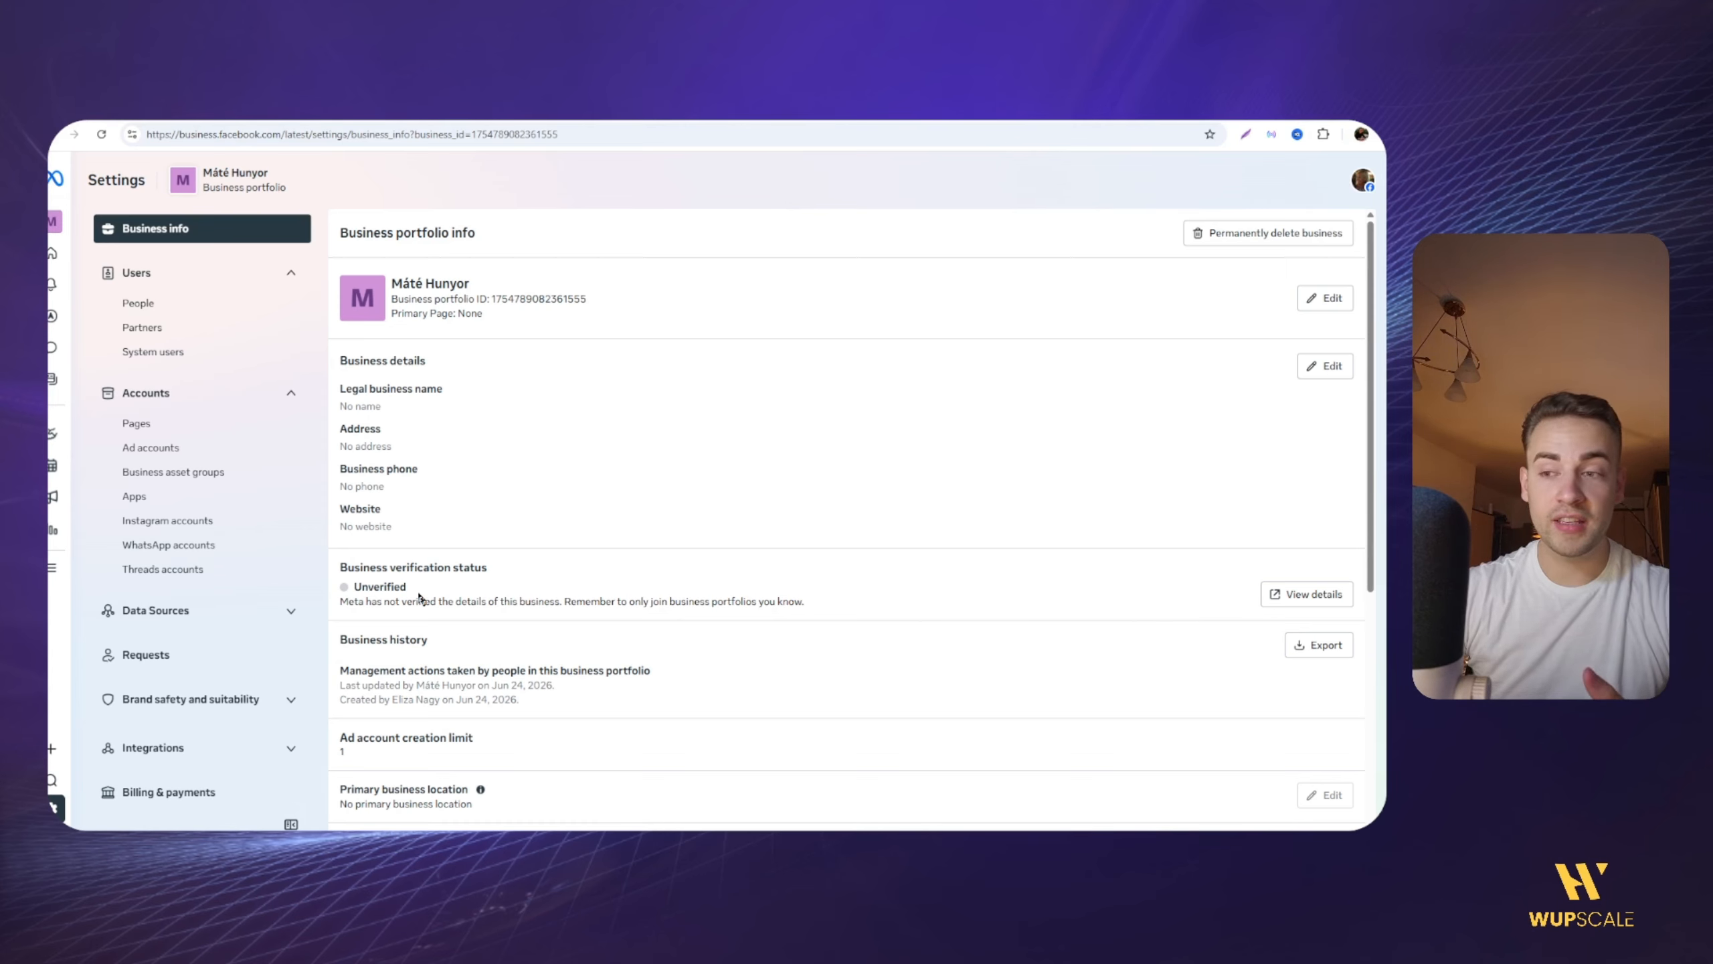
Step: Turn off Pages and notifications and Access recommendations in the portfolio's business options
scroll(391, 628, down, 1)
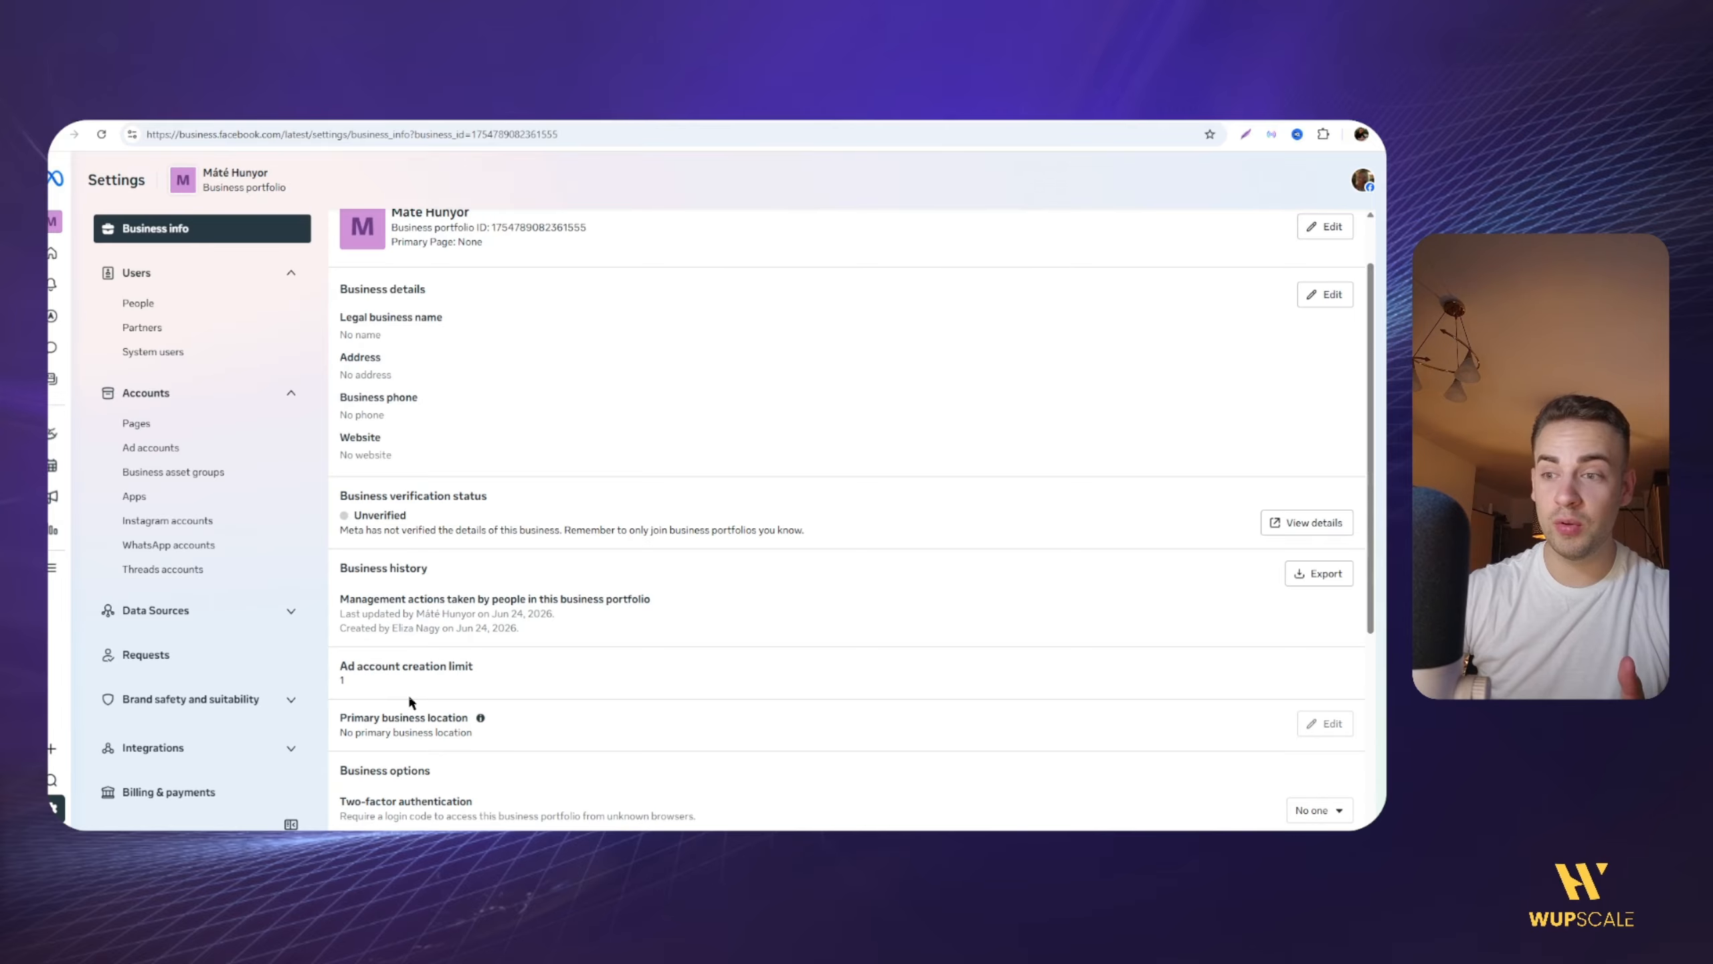
scroll(1042, 549, down, 5)
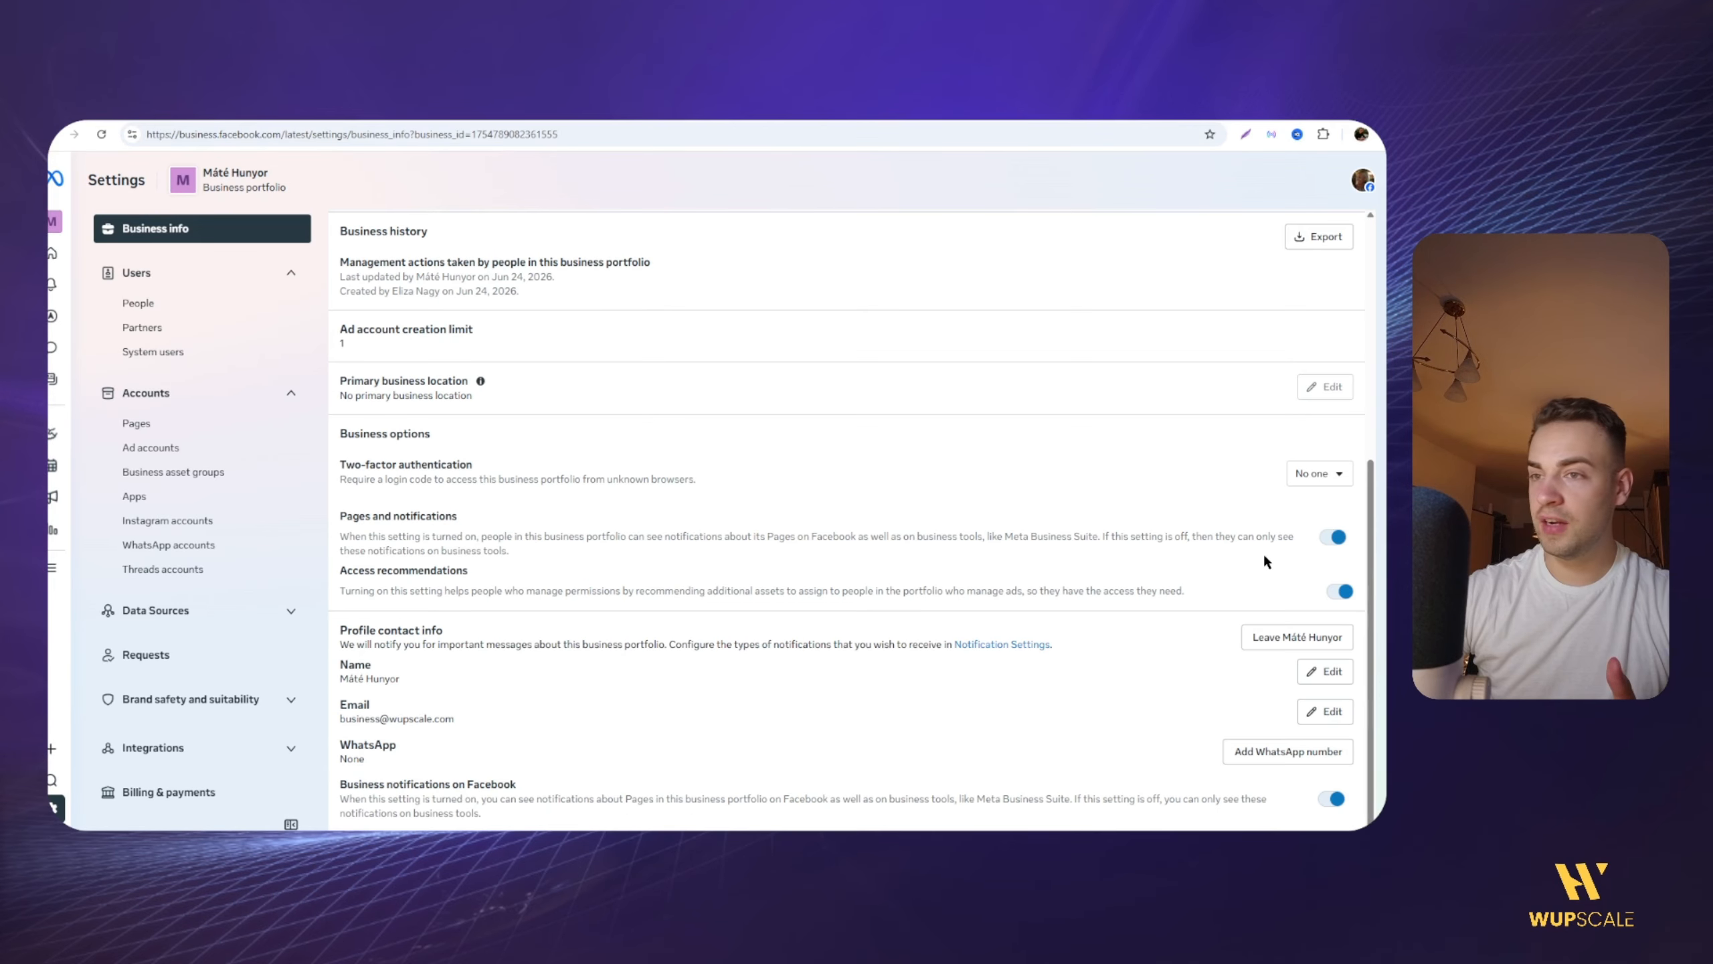
click(1338, 538)
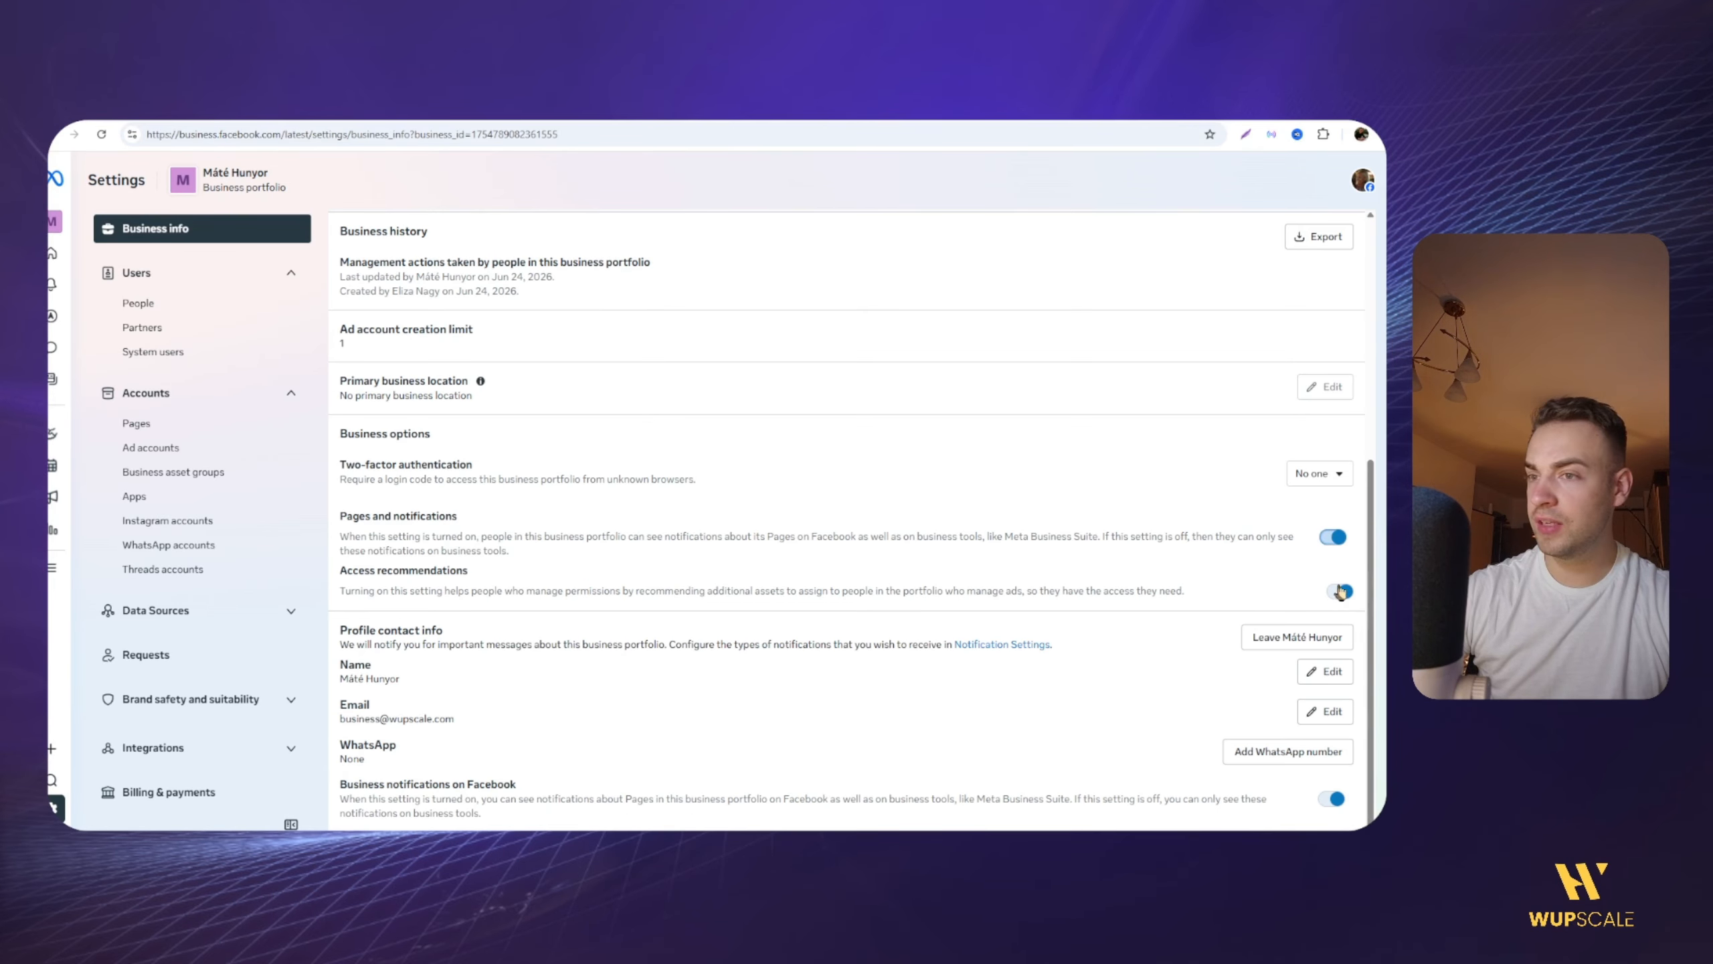
click(1339, 592)
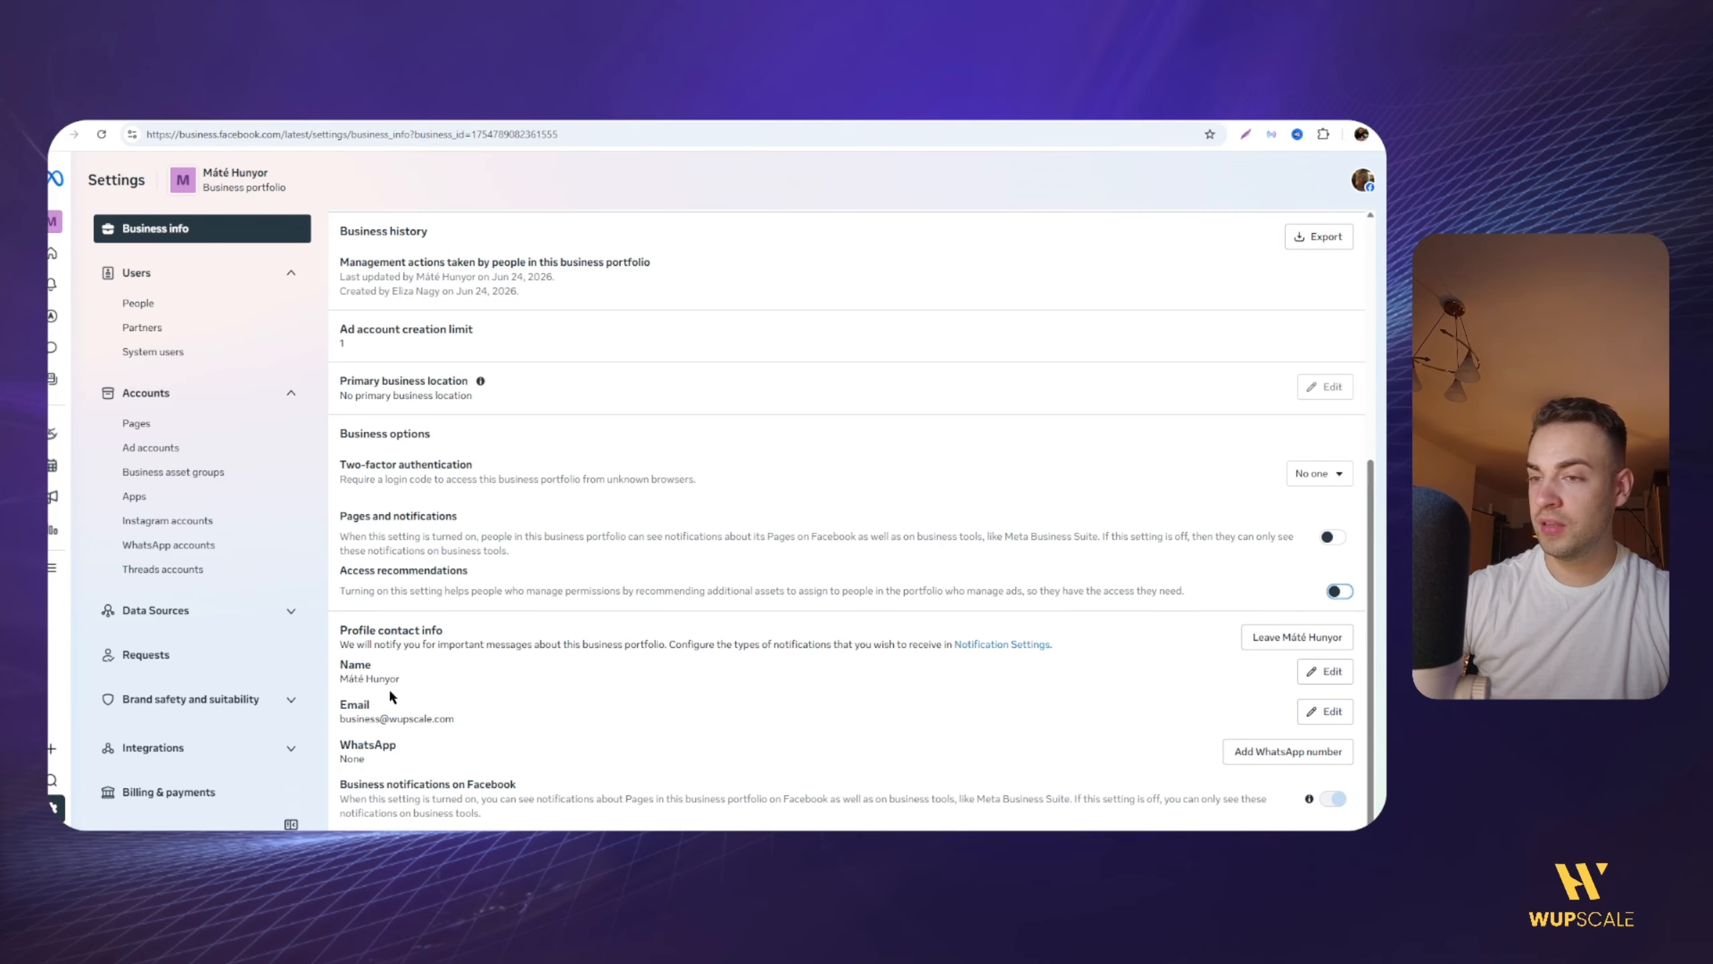
Step: Look through the portfolio's People, Partners and Pages settings
click(162, 307)
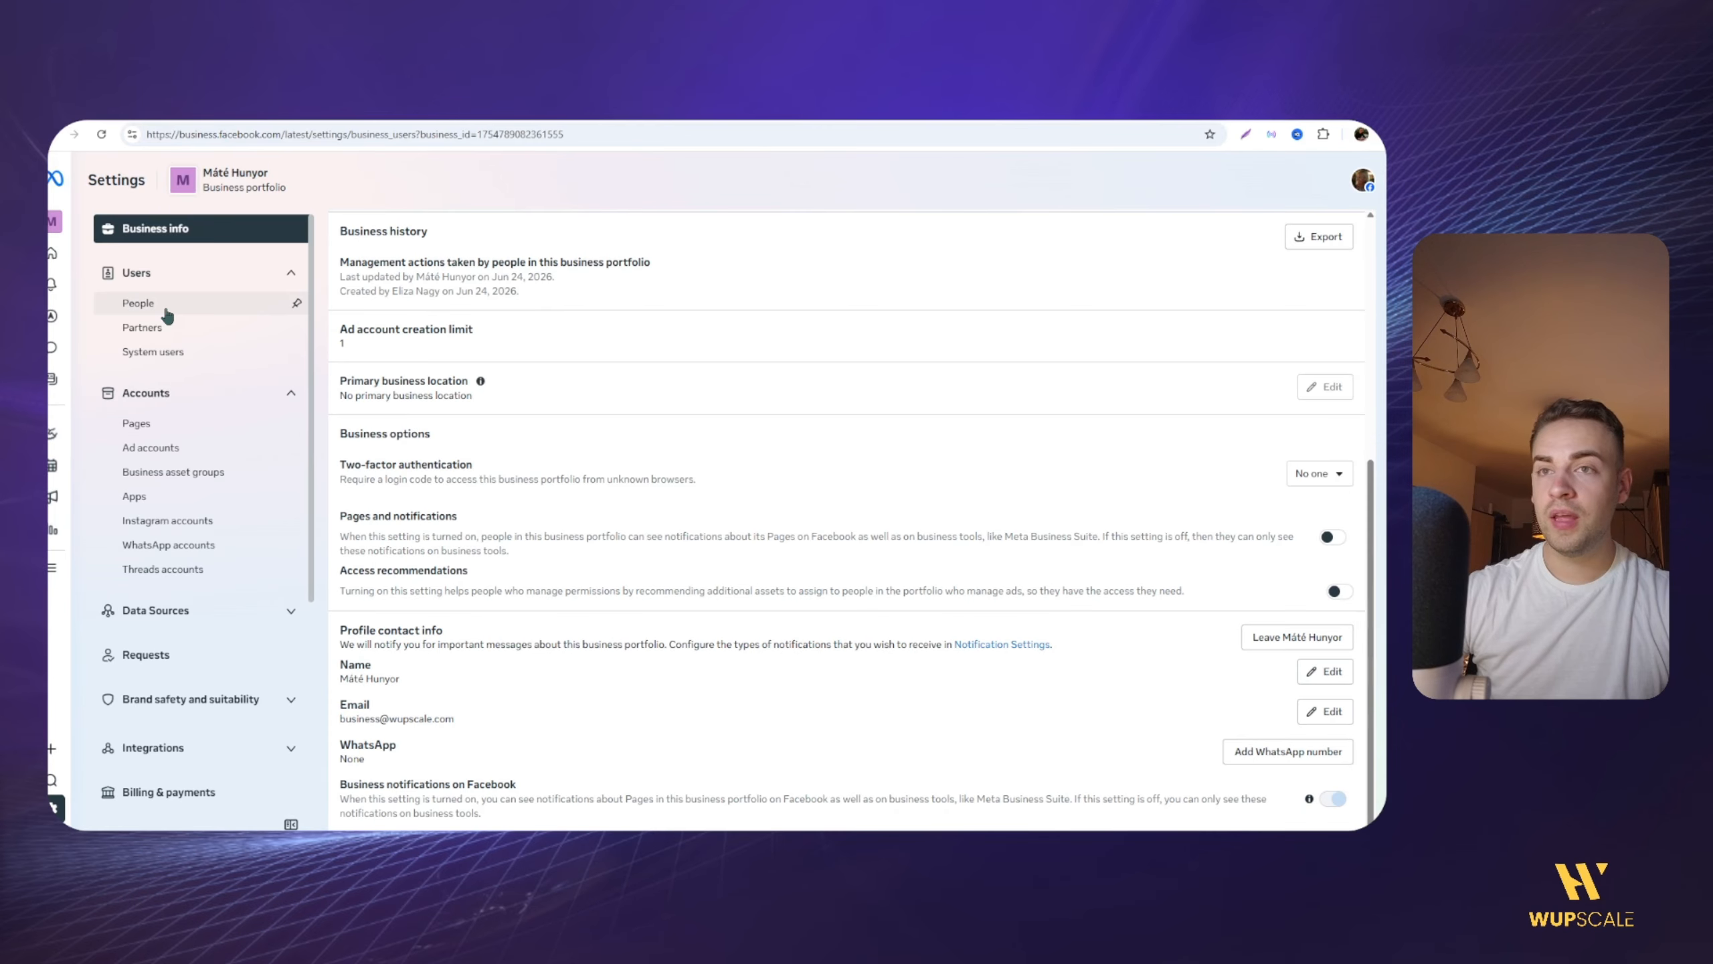
click(290, 276)
click(278, 321)
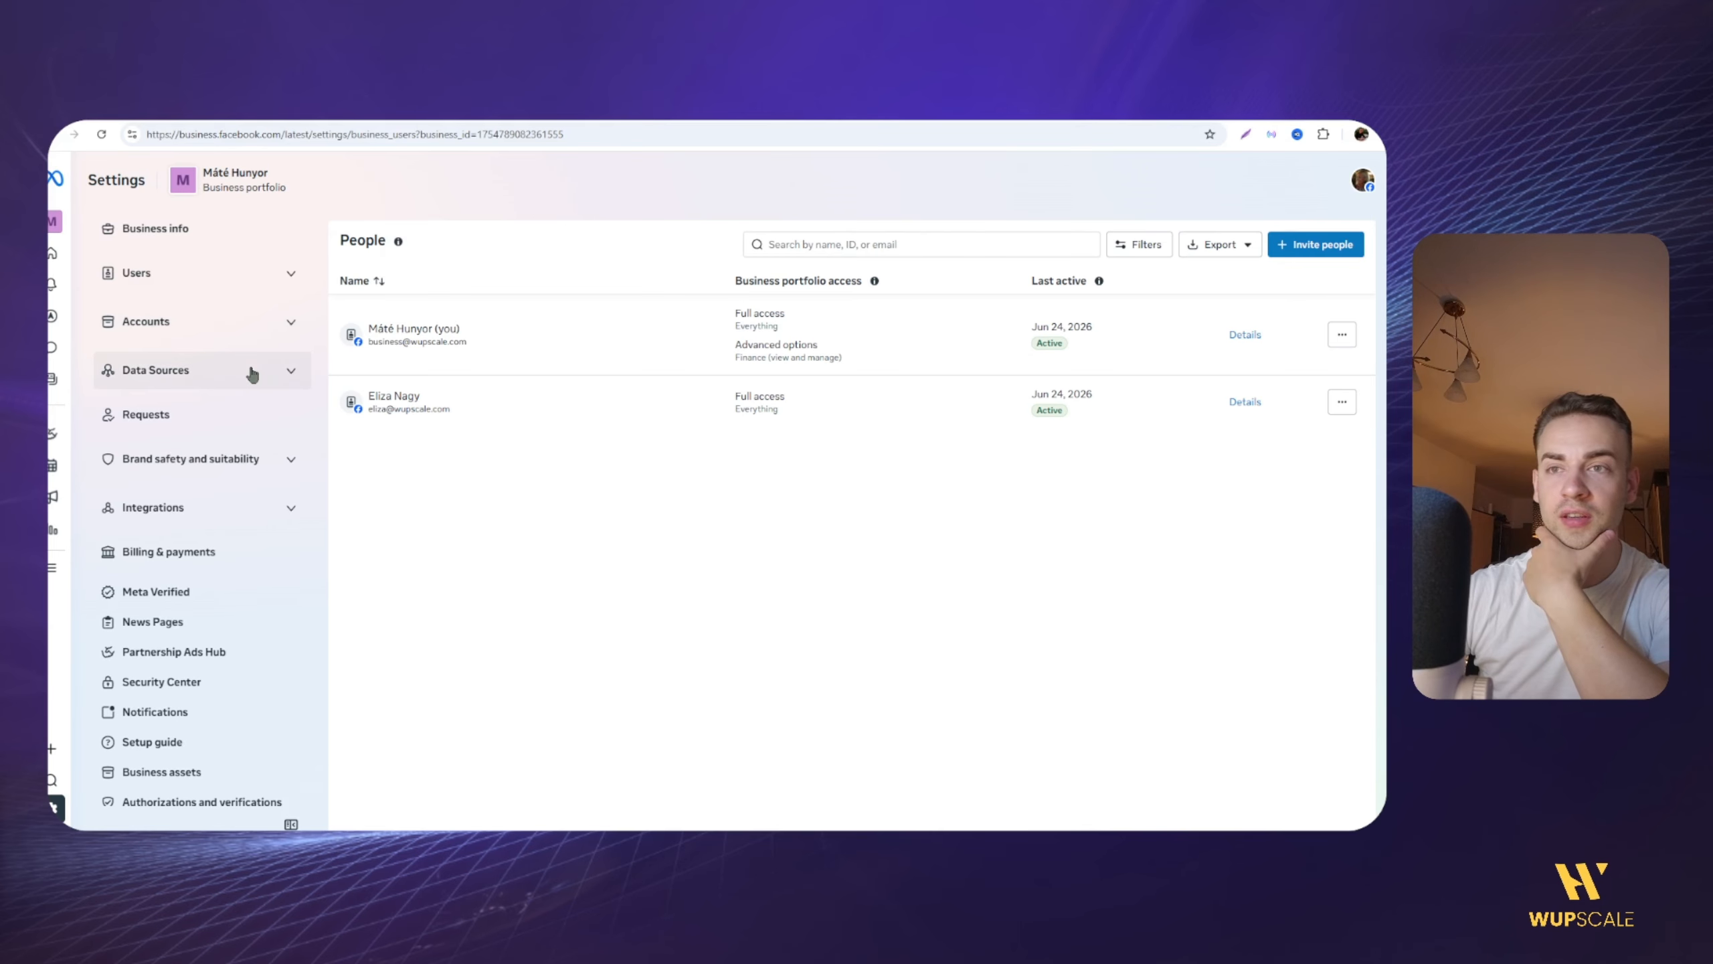
click(199, 272)
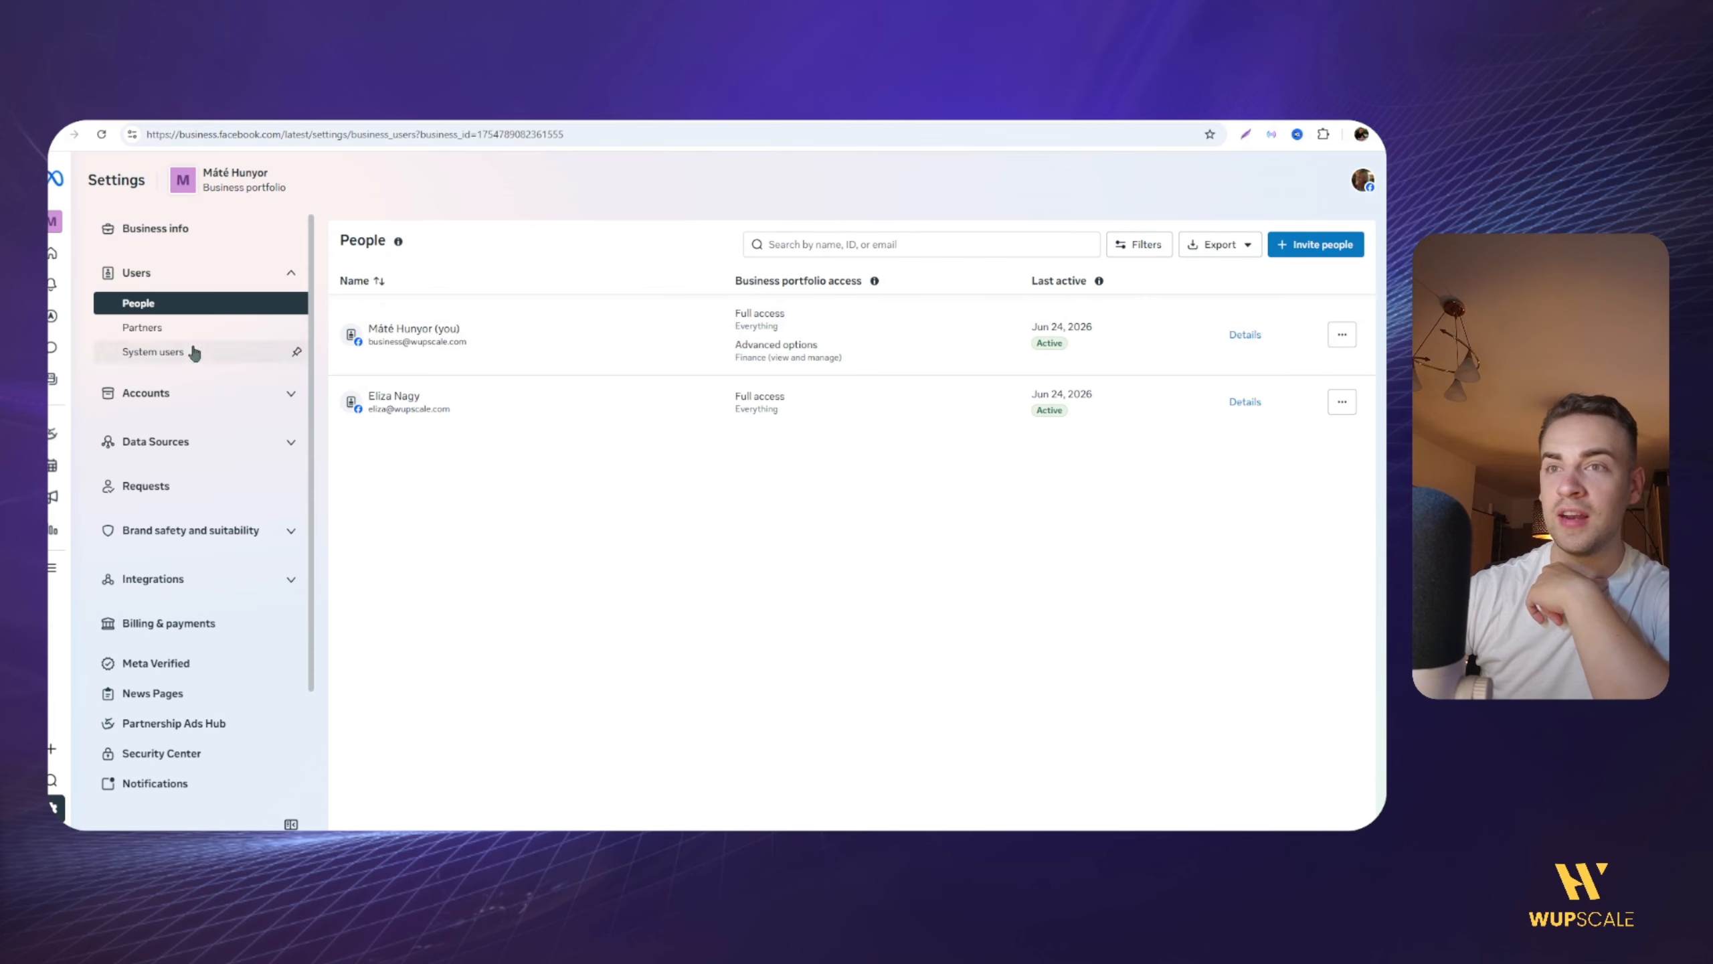
click(176, 330)
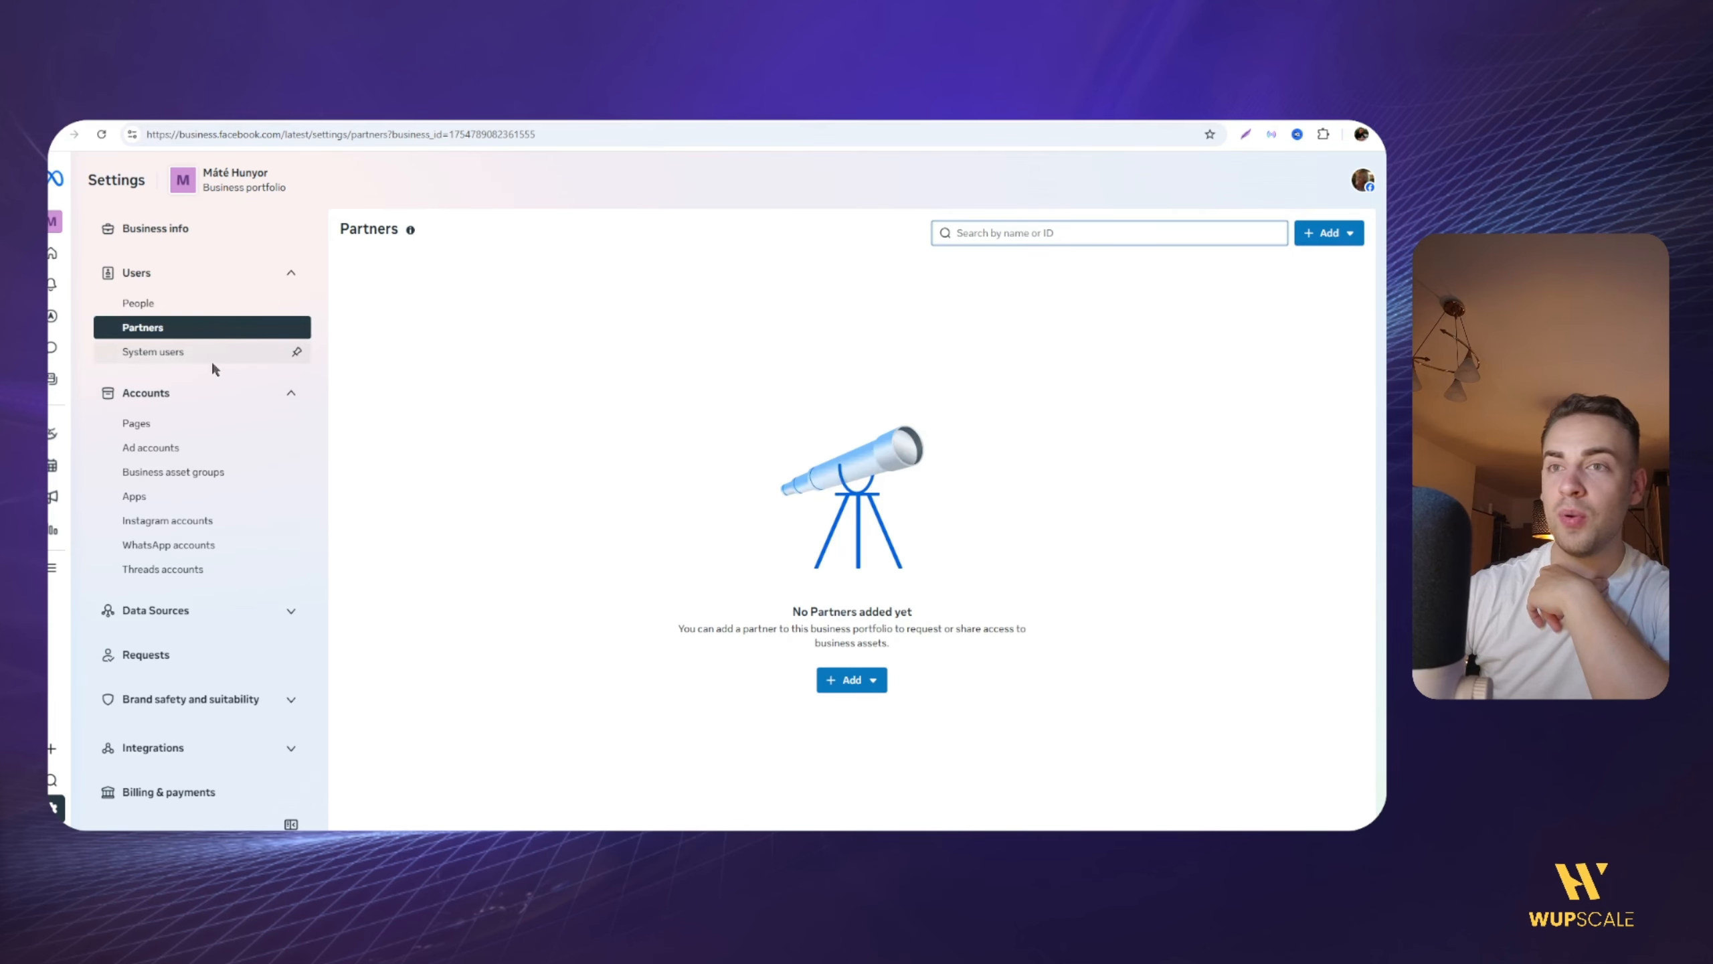
click(179, 423)
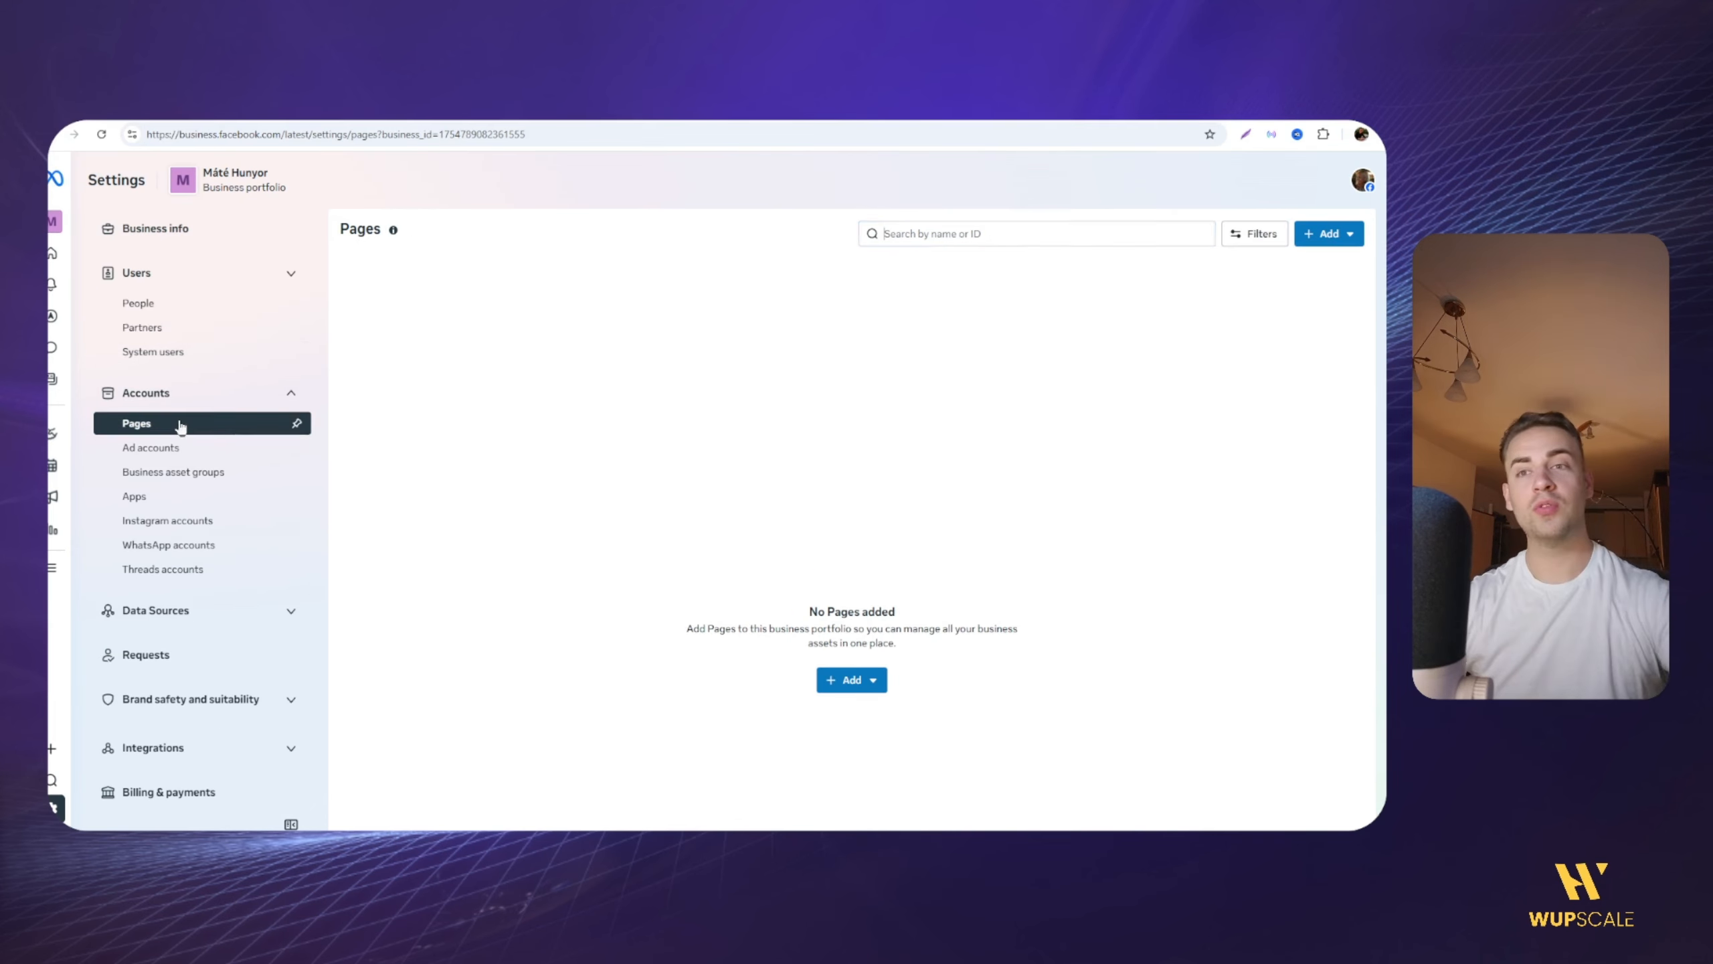
click(842, 681)
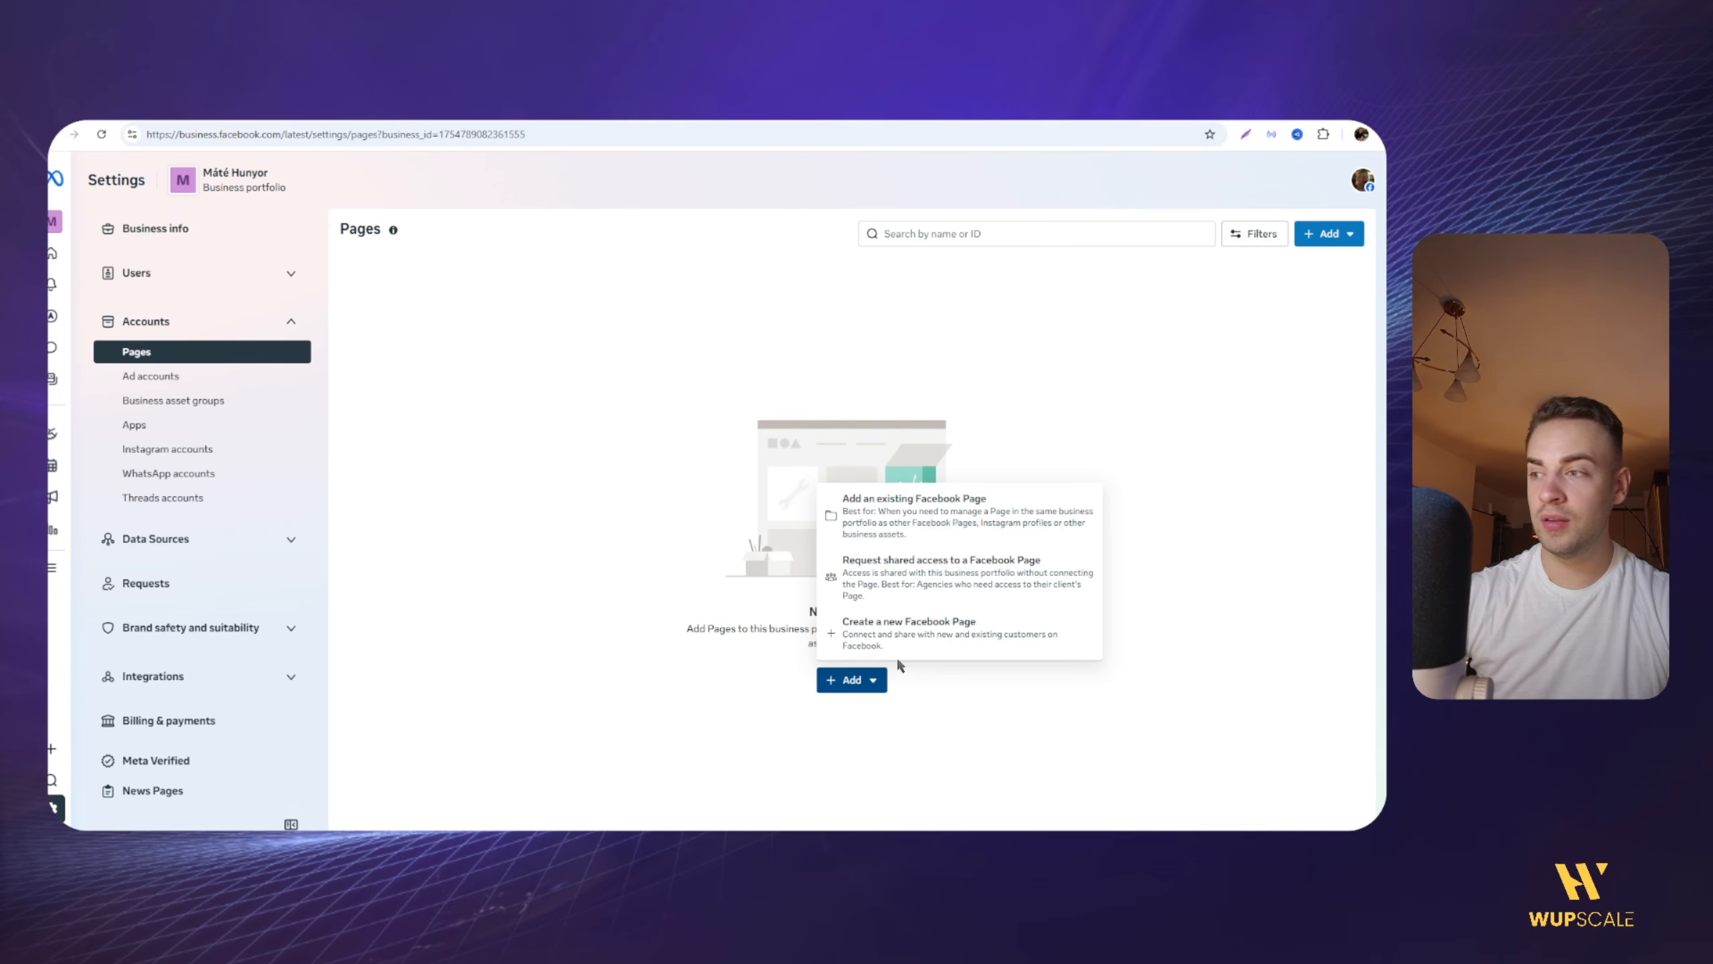
click(901, 638)
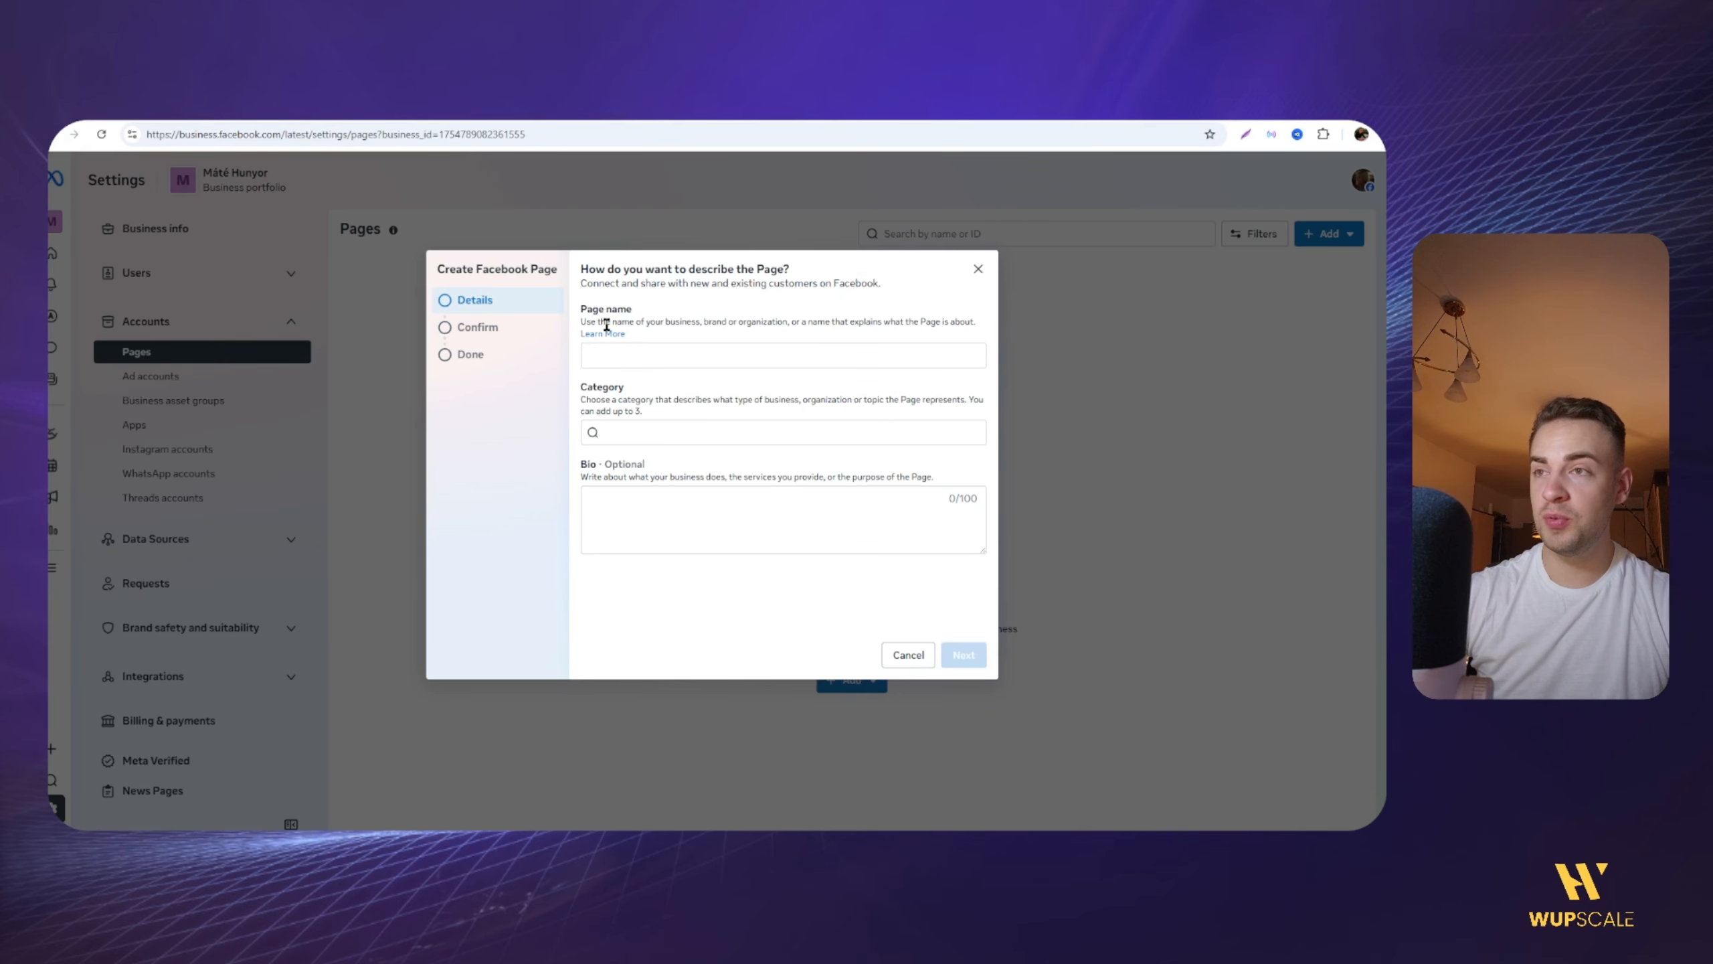
click(613, 355)
click(648, 430)
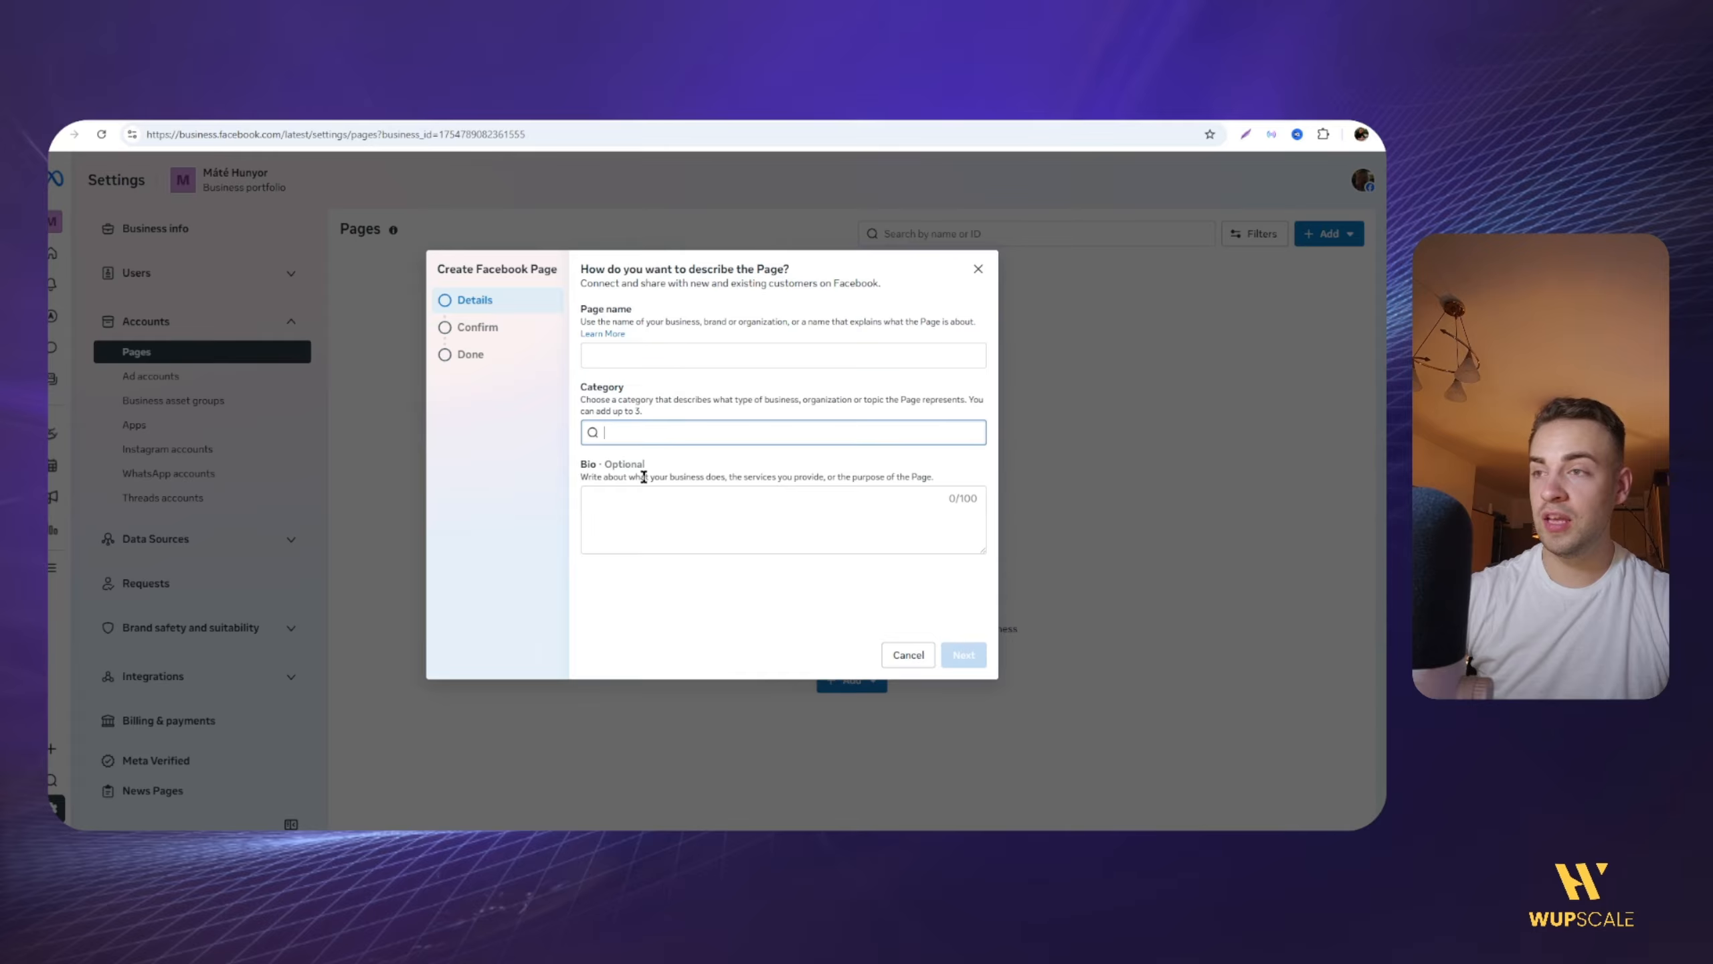
click(639, 516)
drag(489, 329, 463, 329)
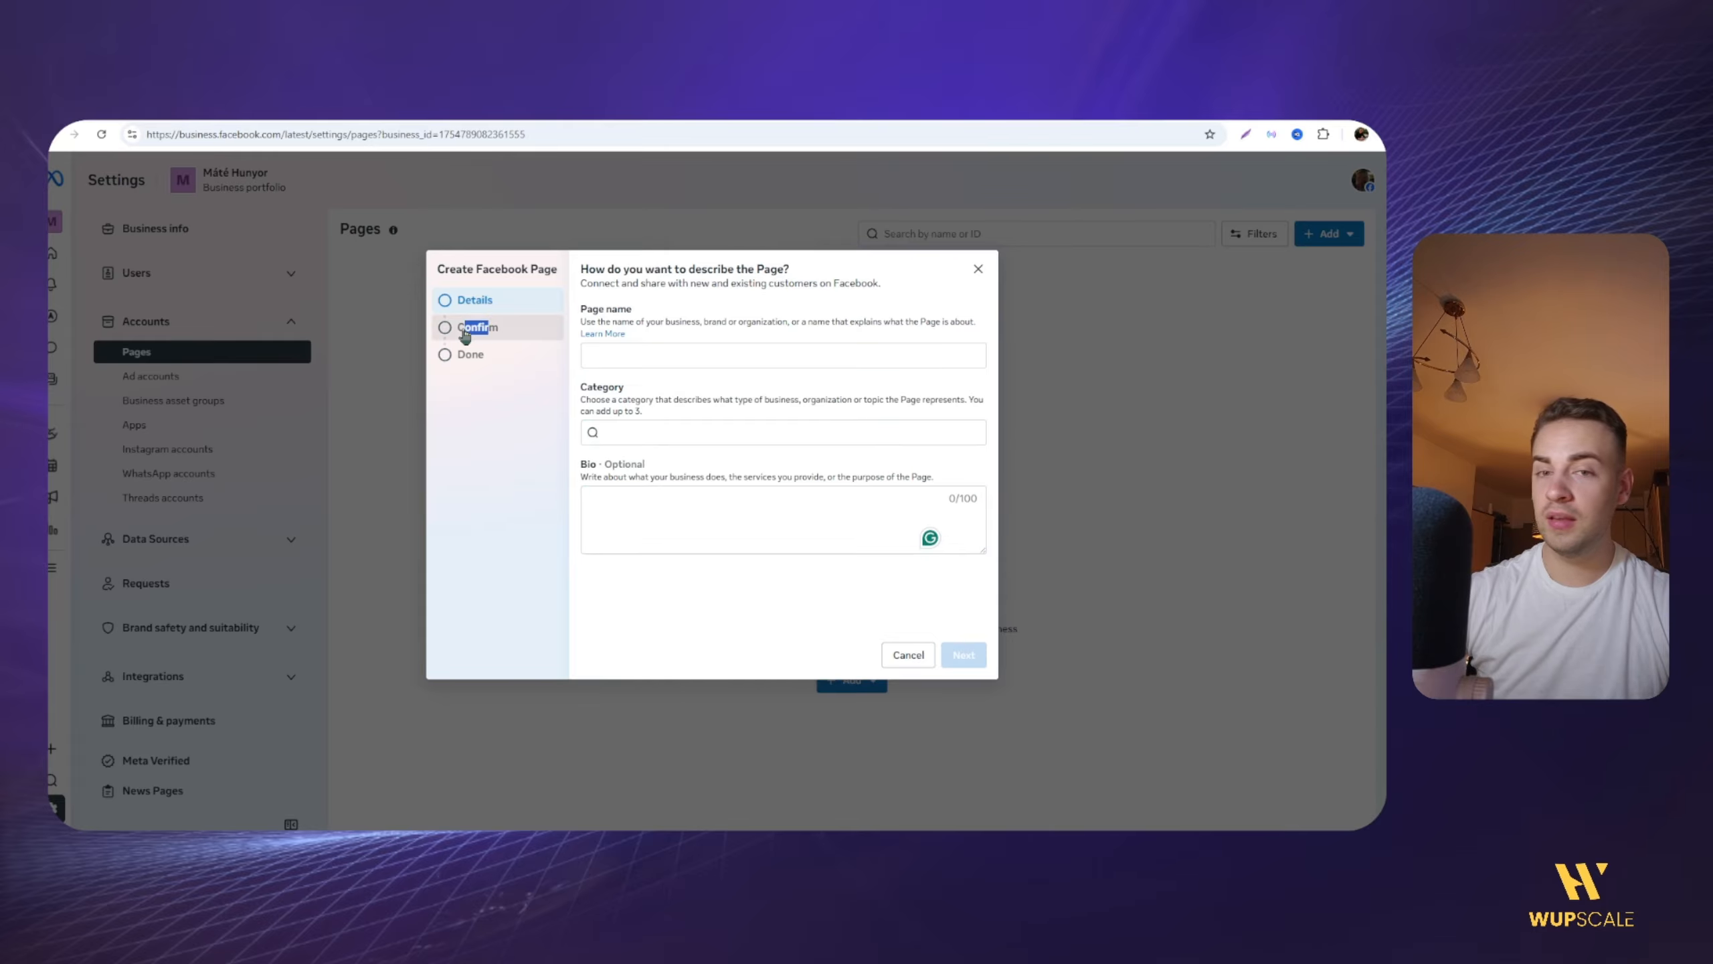
click(646, 370)
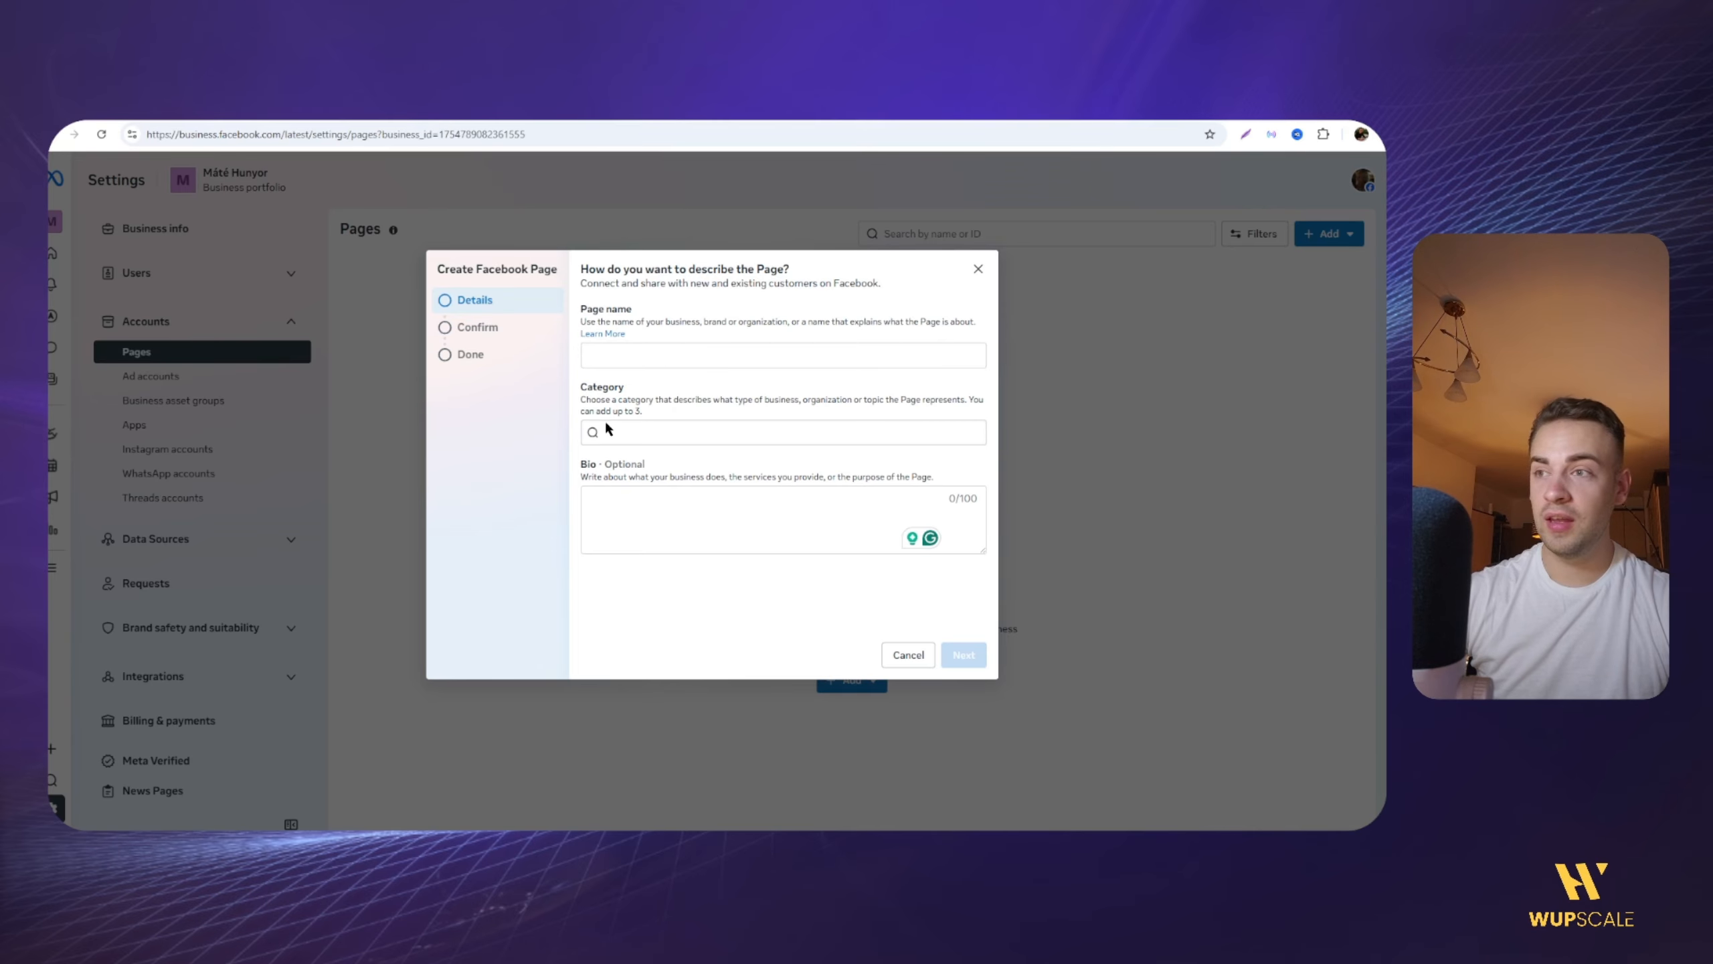
click(893, 653)
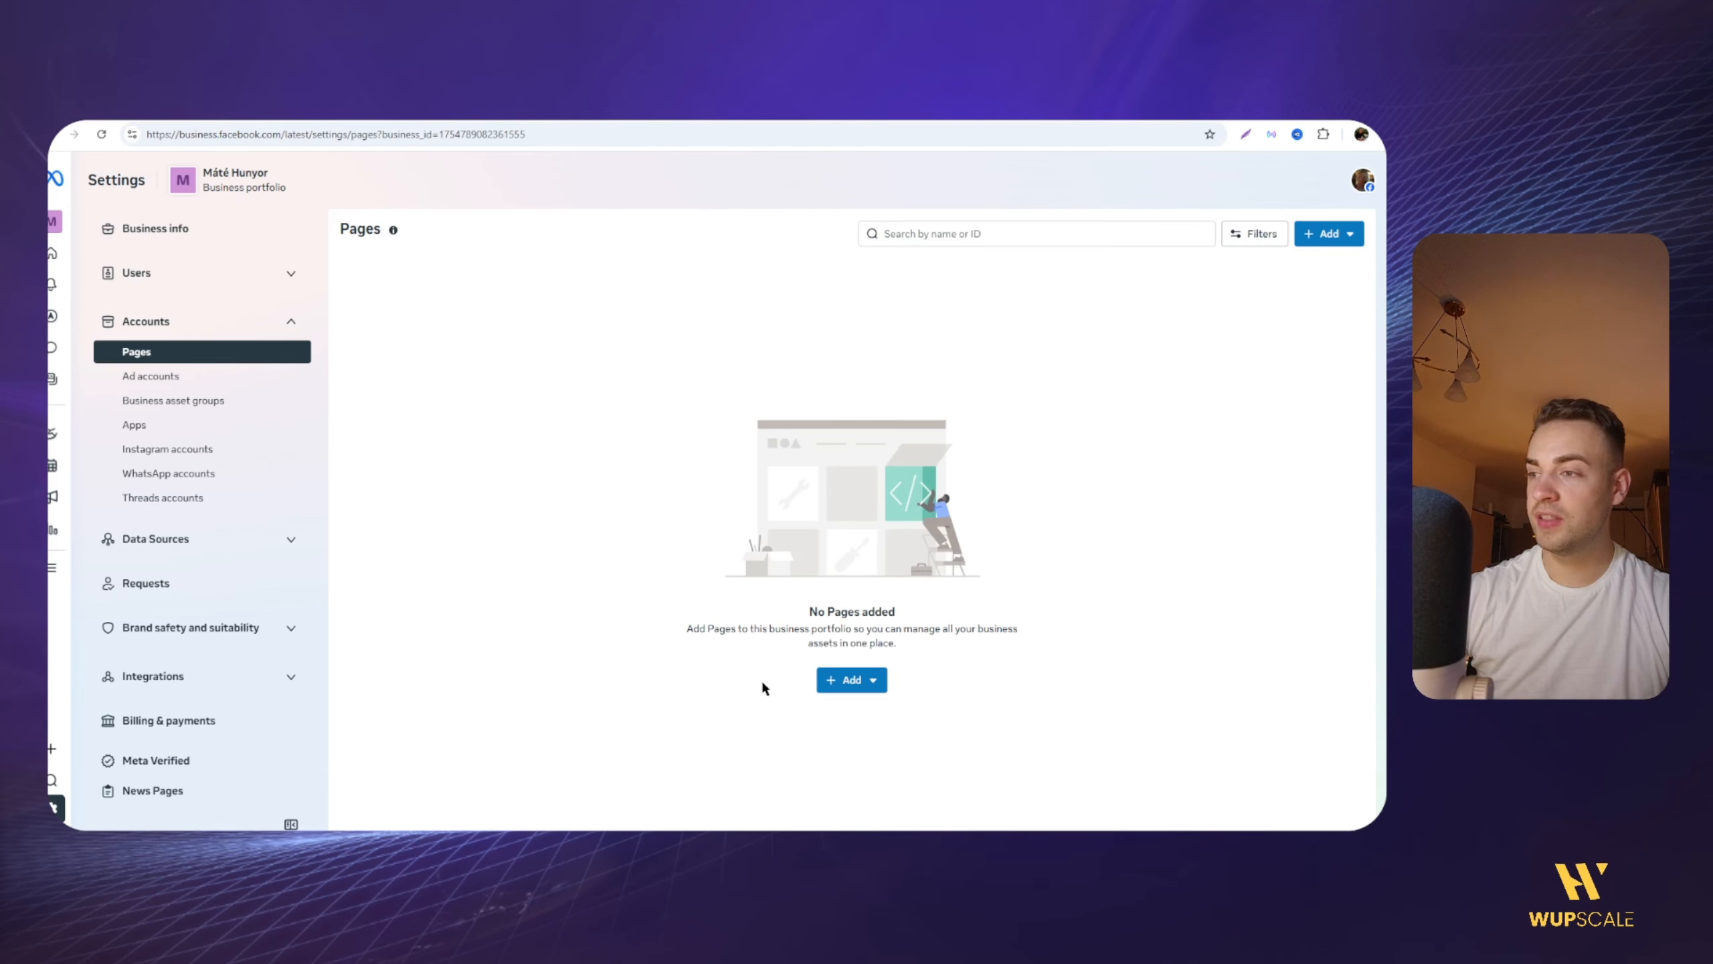
Step: Request shared access to the Wupscale Facebook Page with partial access for business tools and Facebook, and finish the request
click(847, 681)
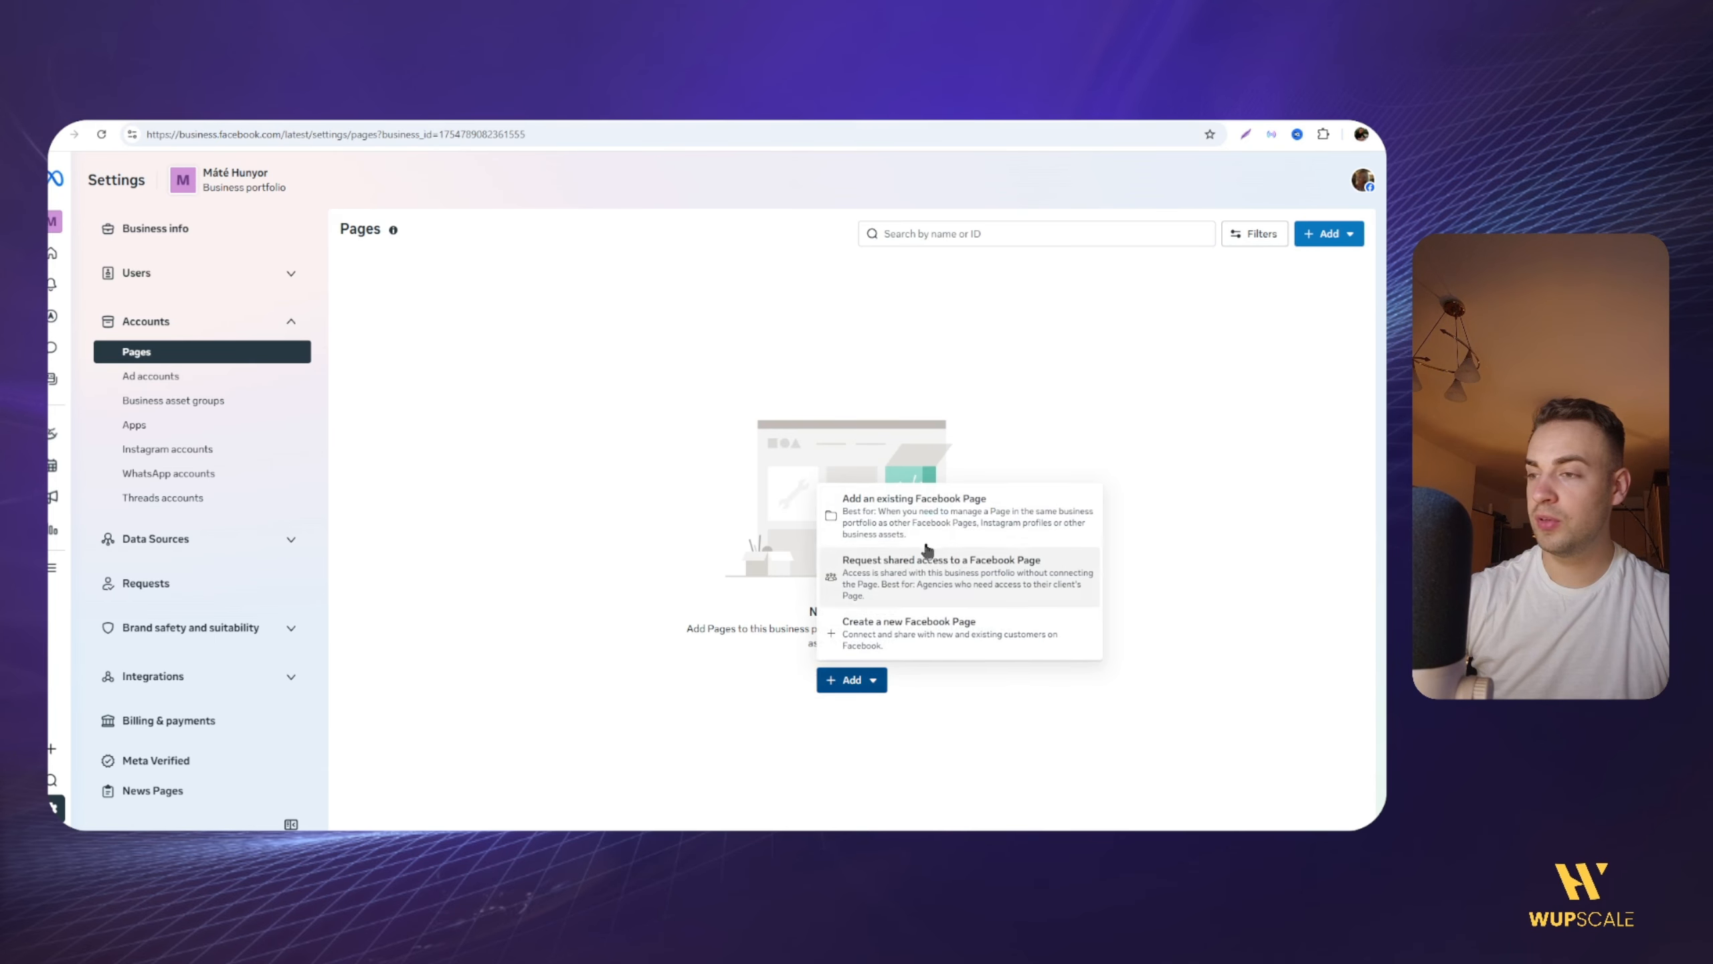
click(910, 580)
text(wupscale)
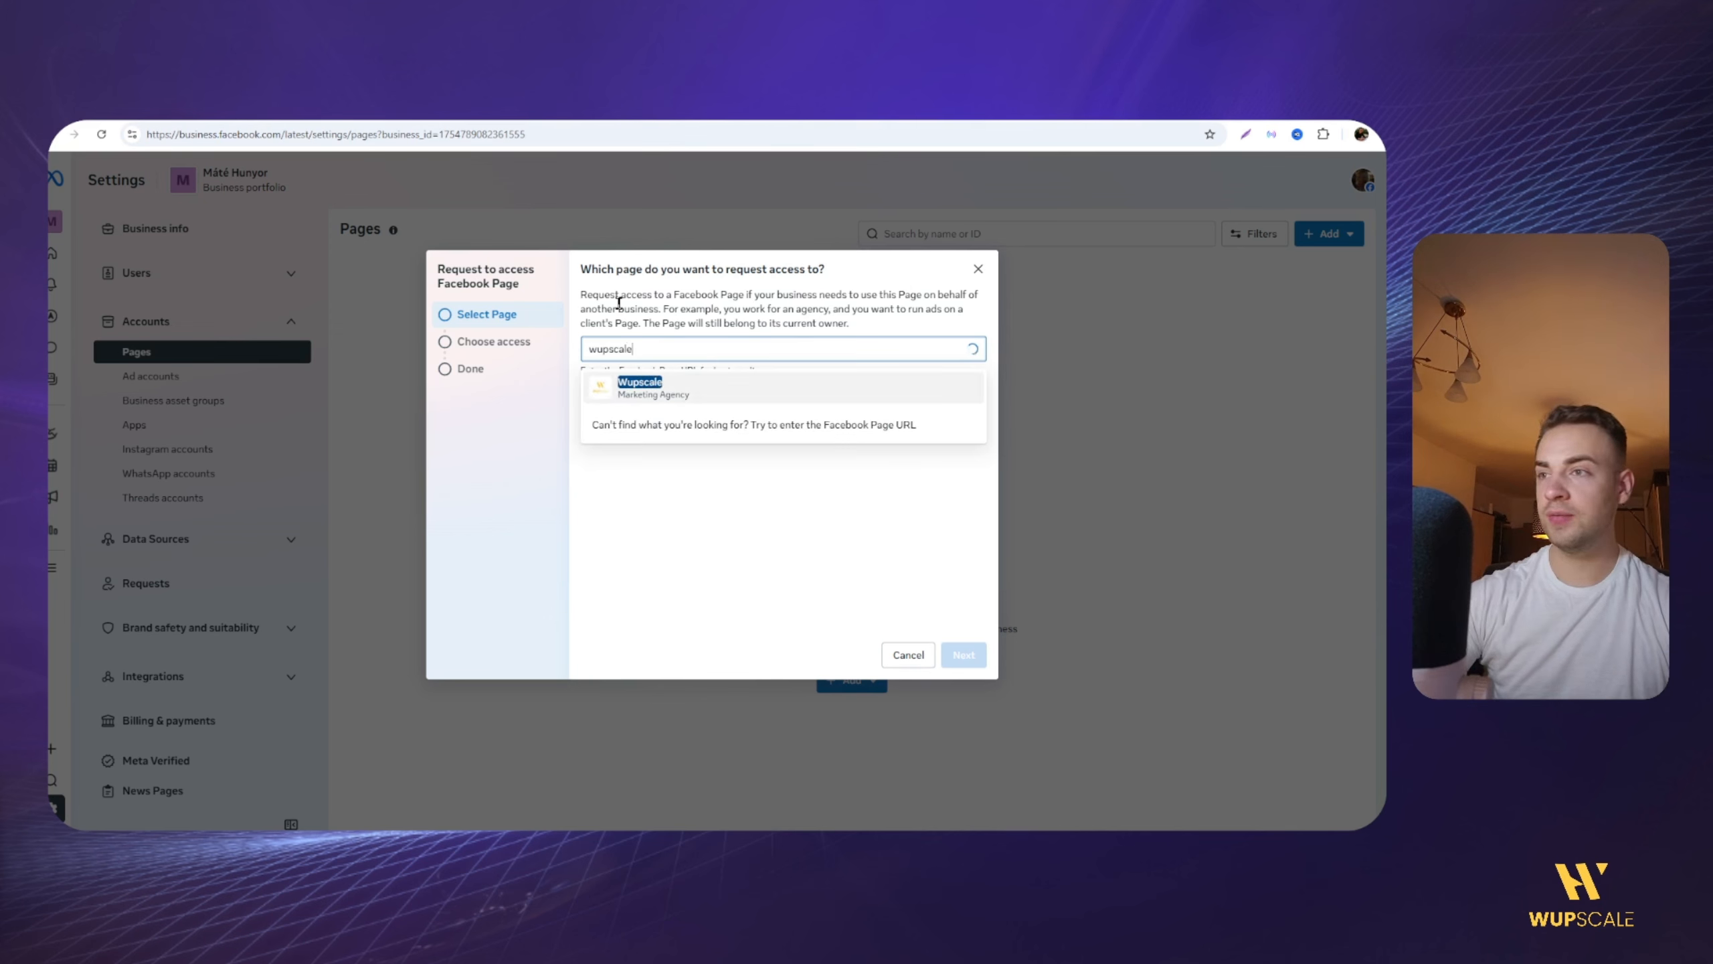
click(634, 388)
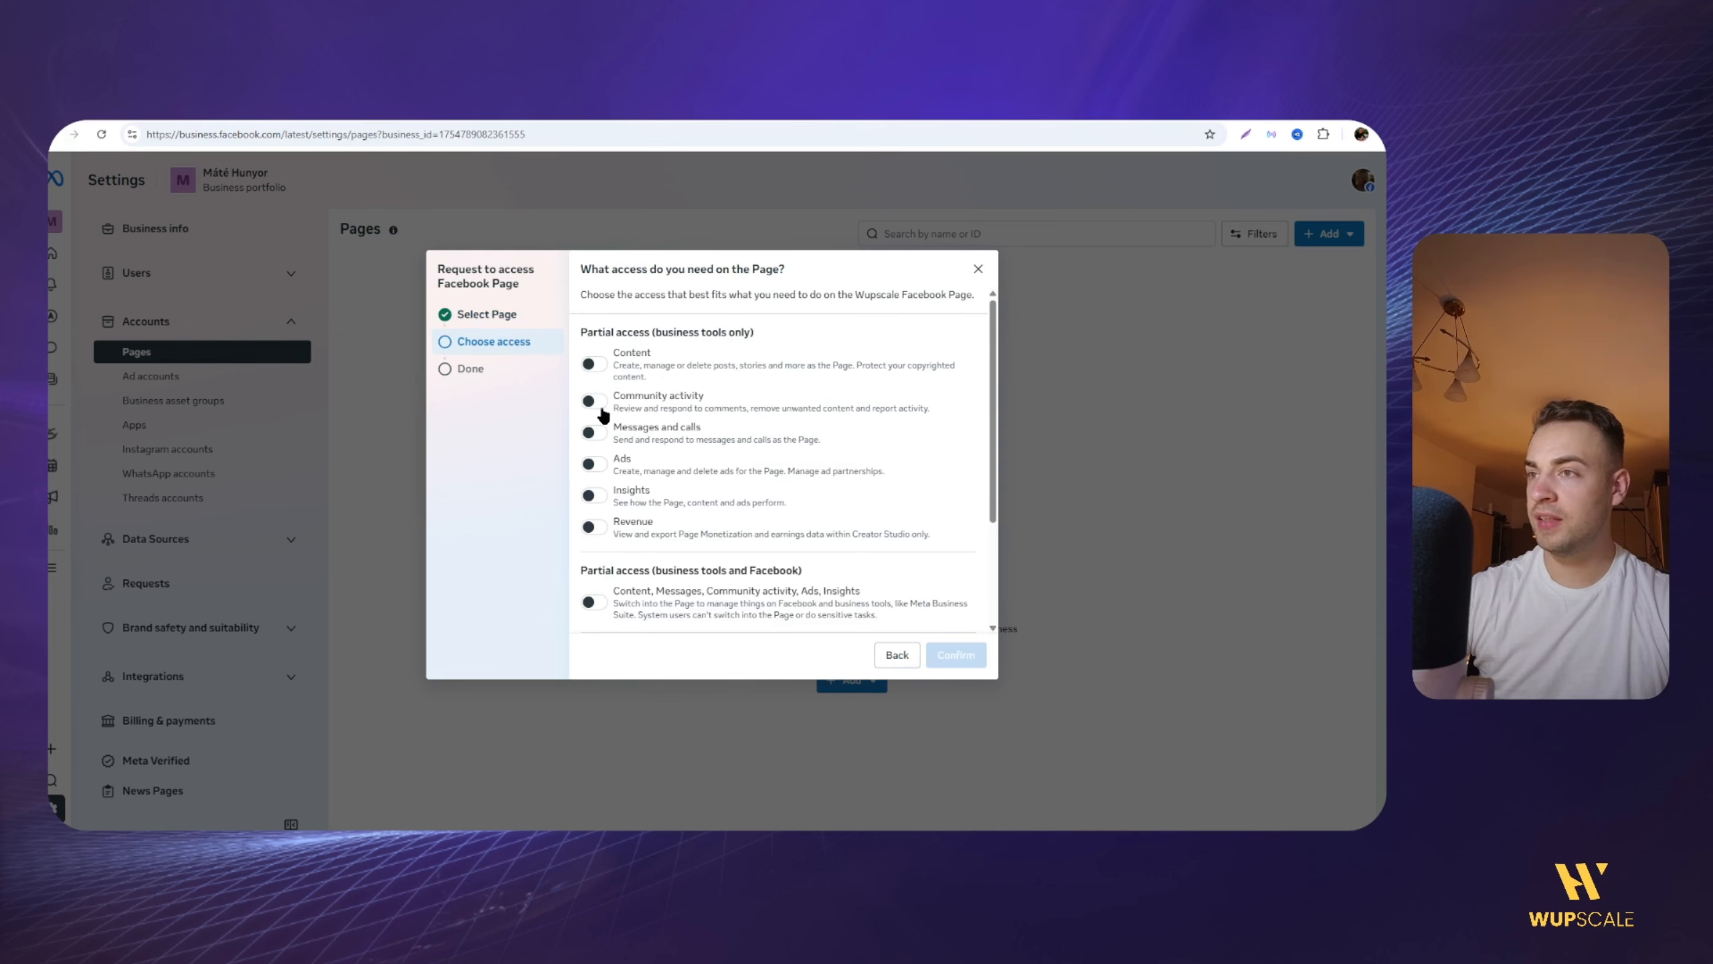
scroll(602, 413, down, 3)
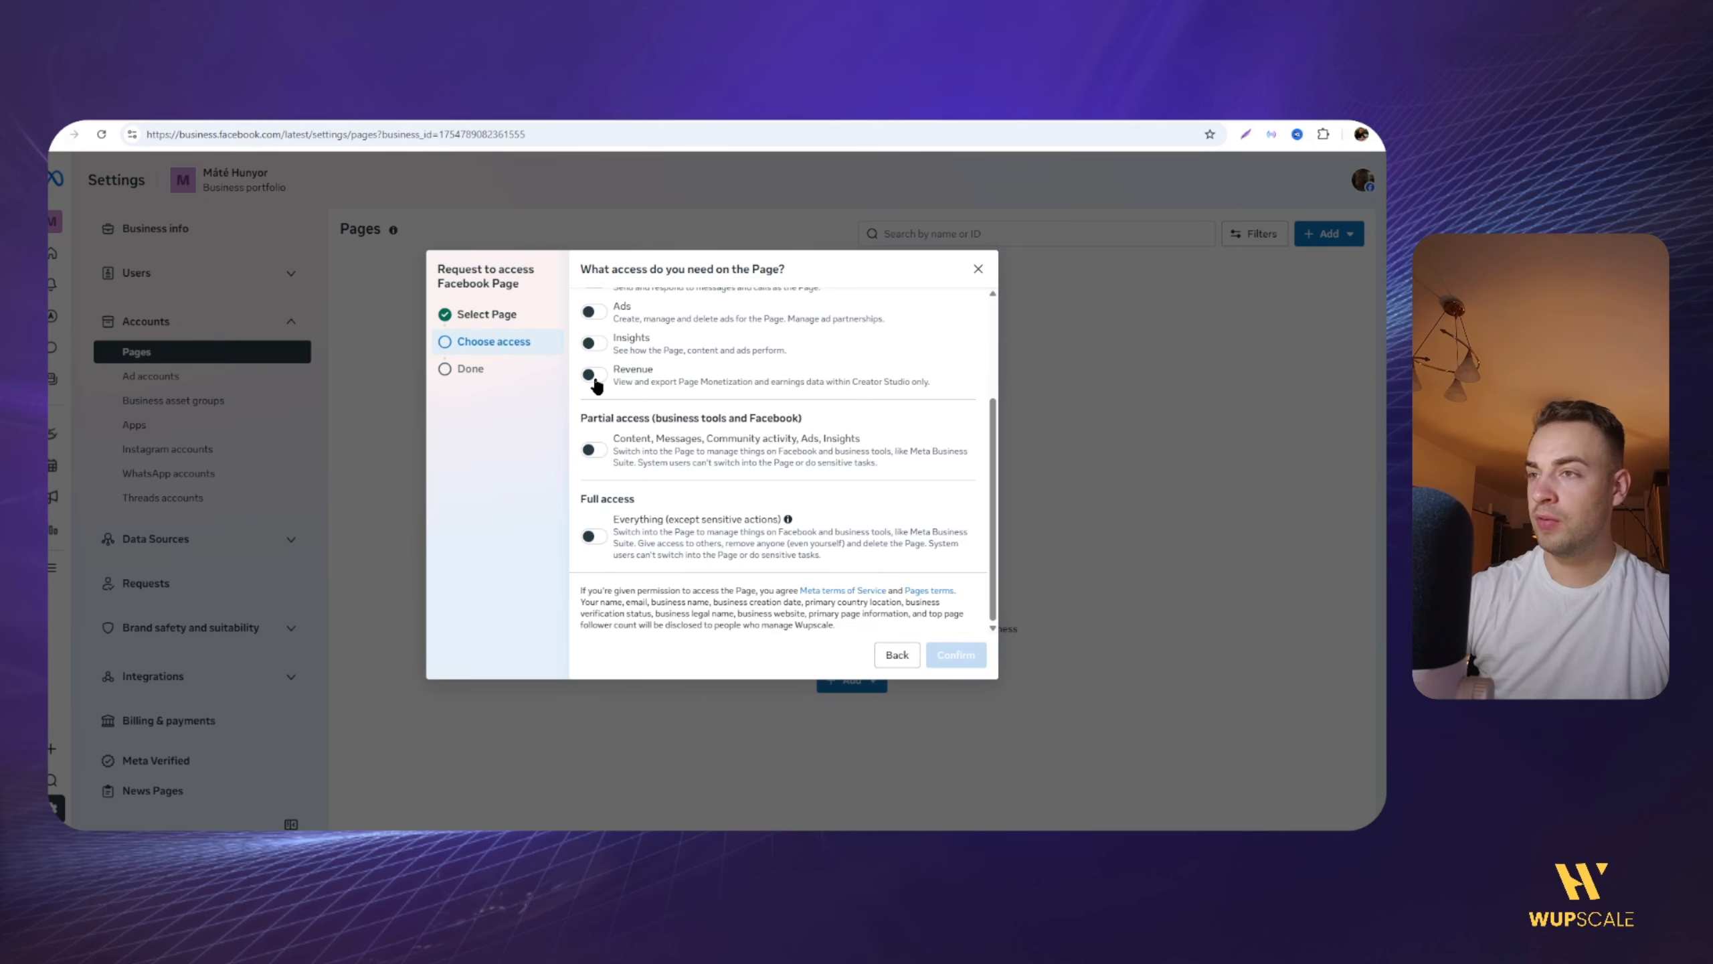
scroll(602, 337, up, 3)
click(593, 592)
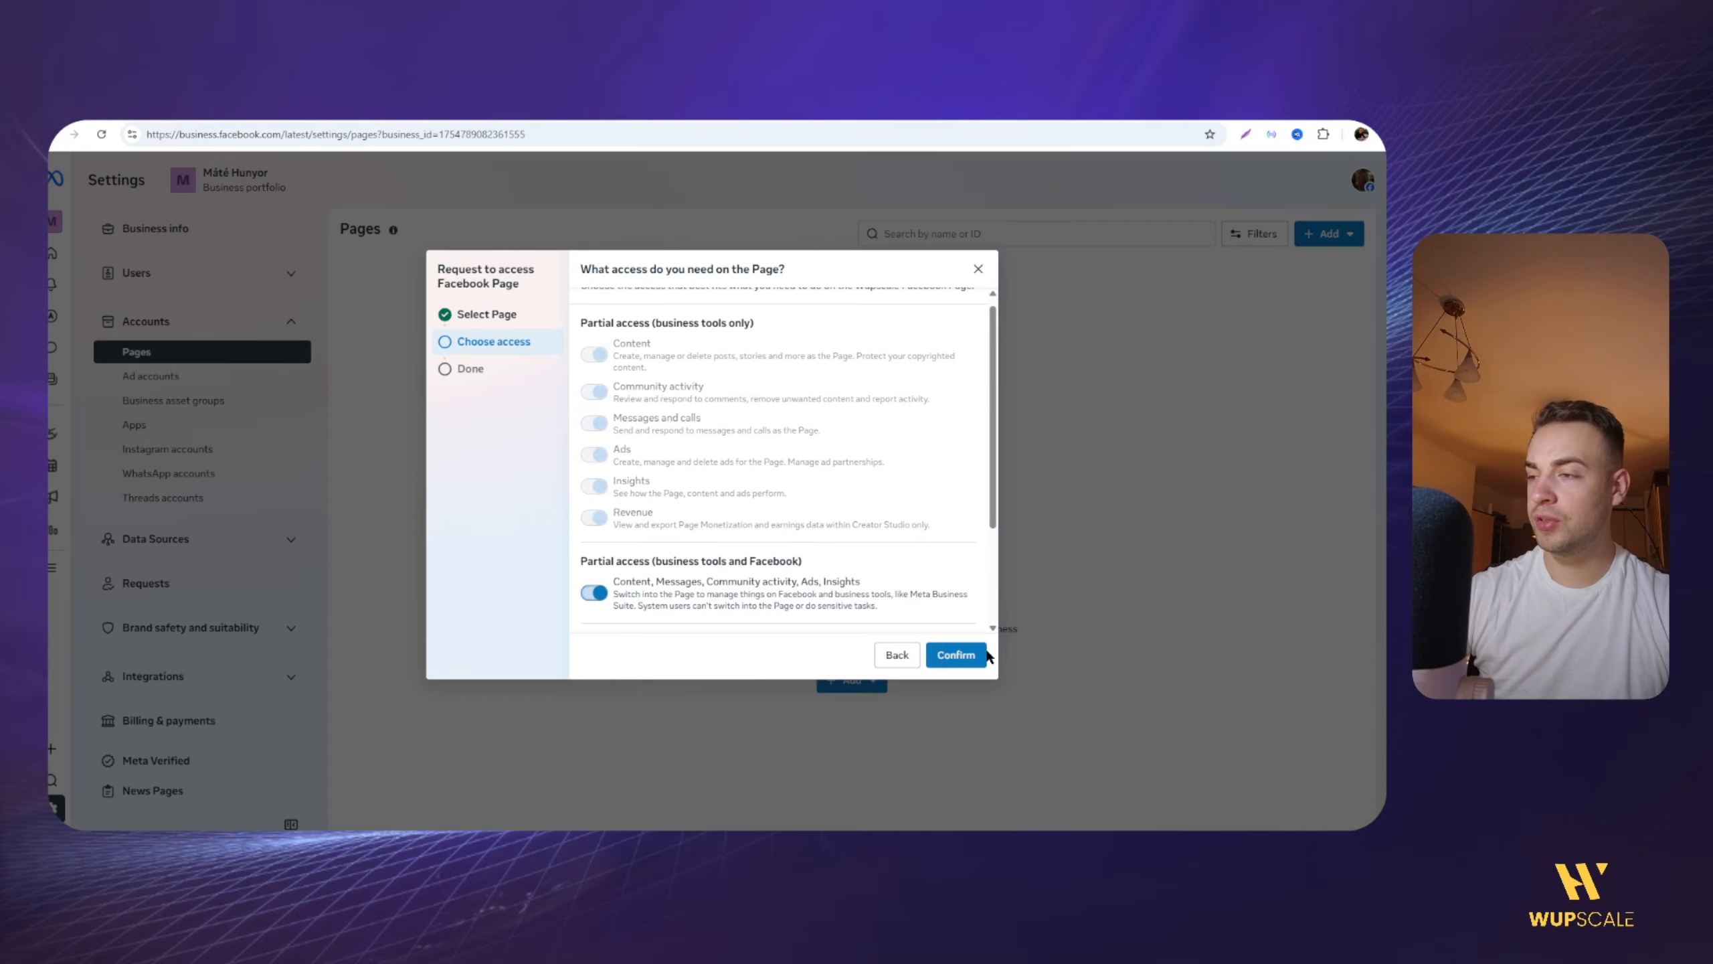
click(981, 654)
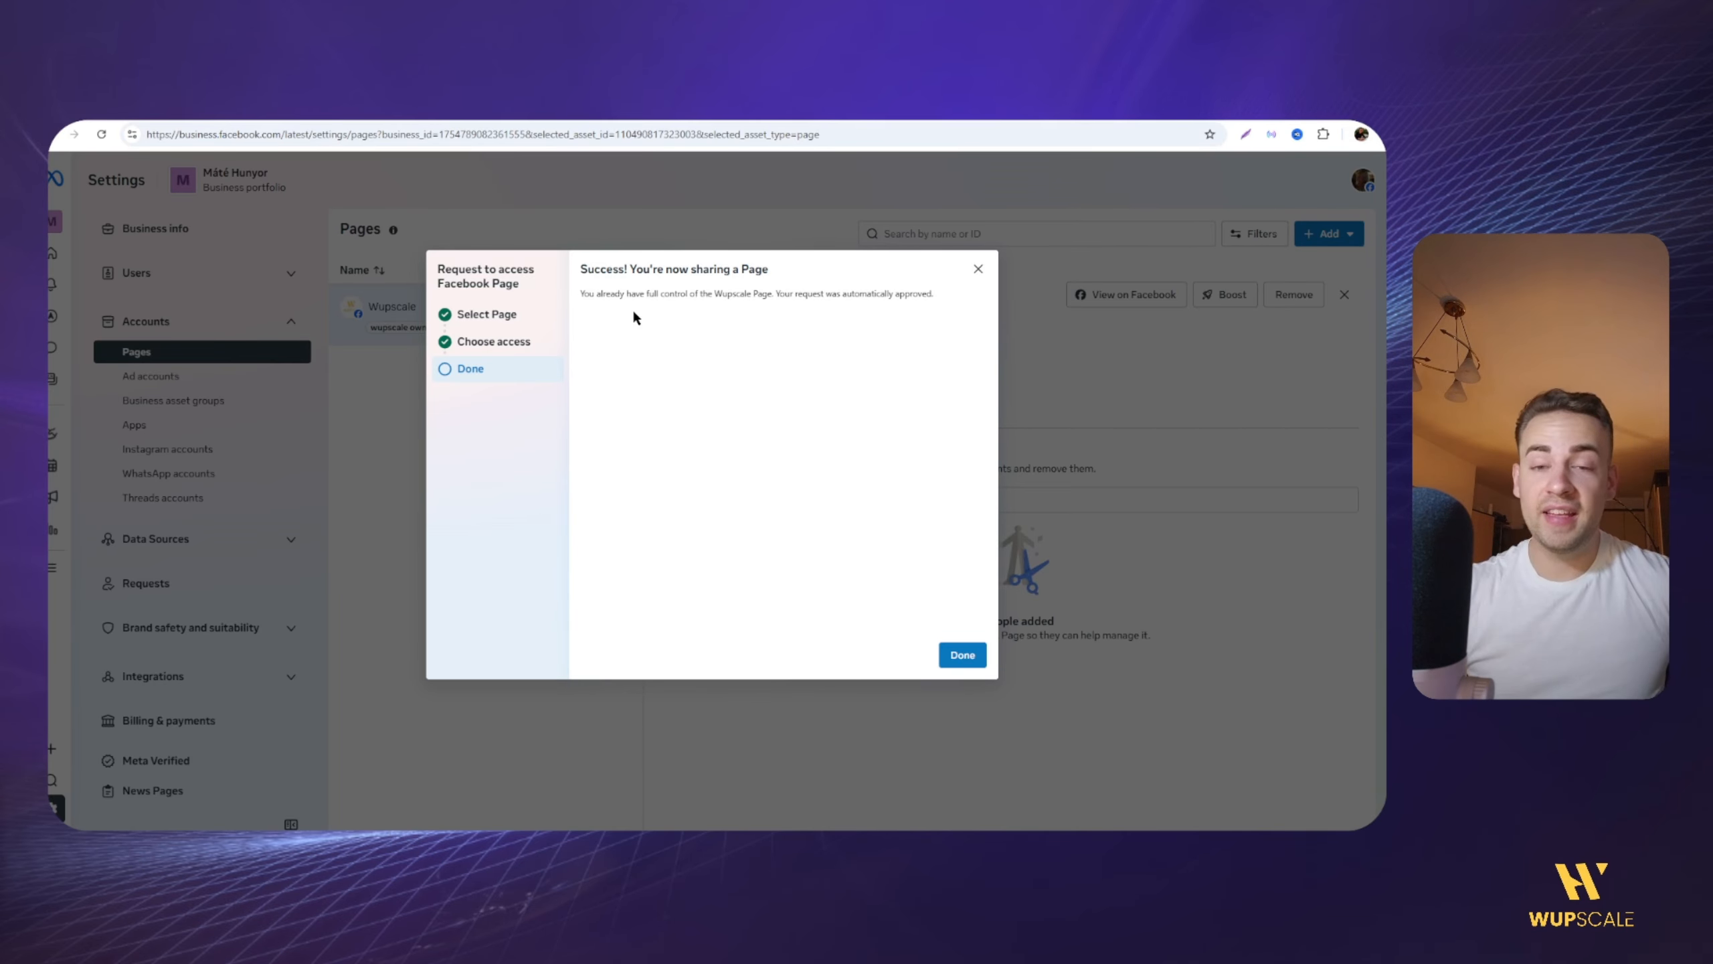
click(965, 656)
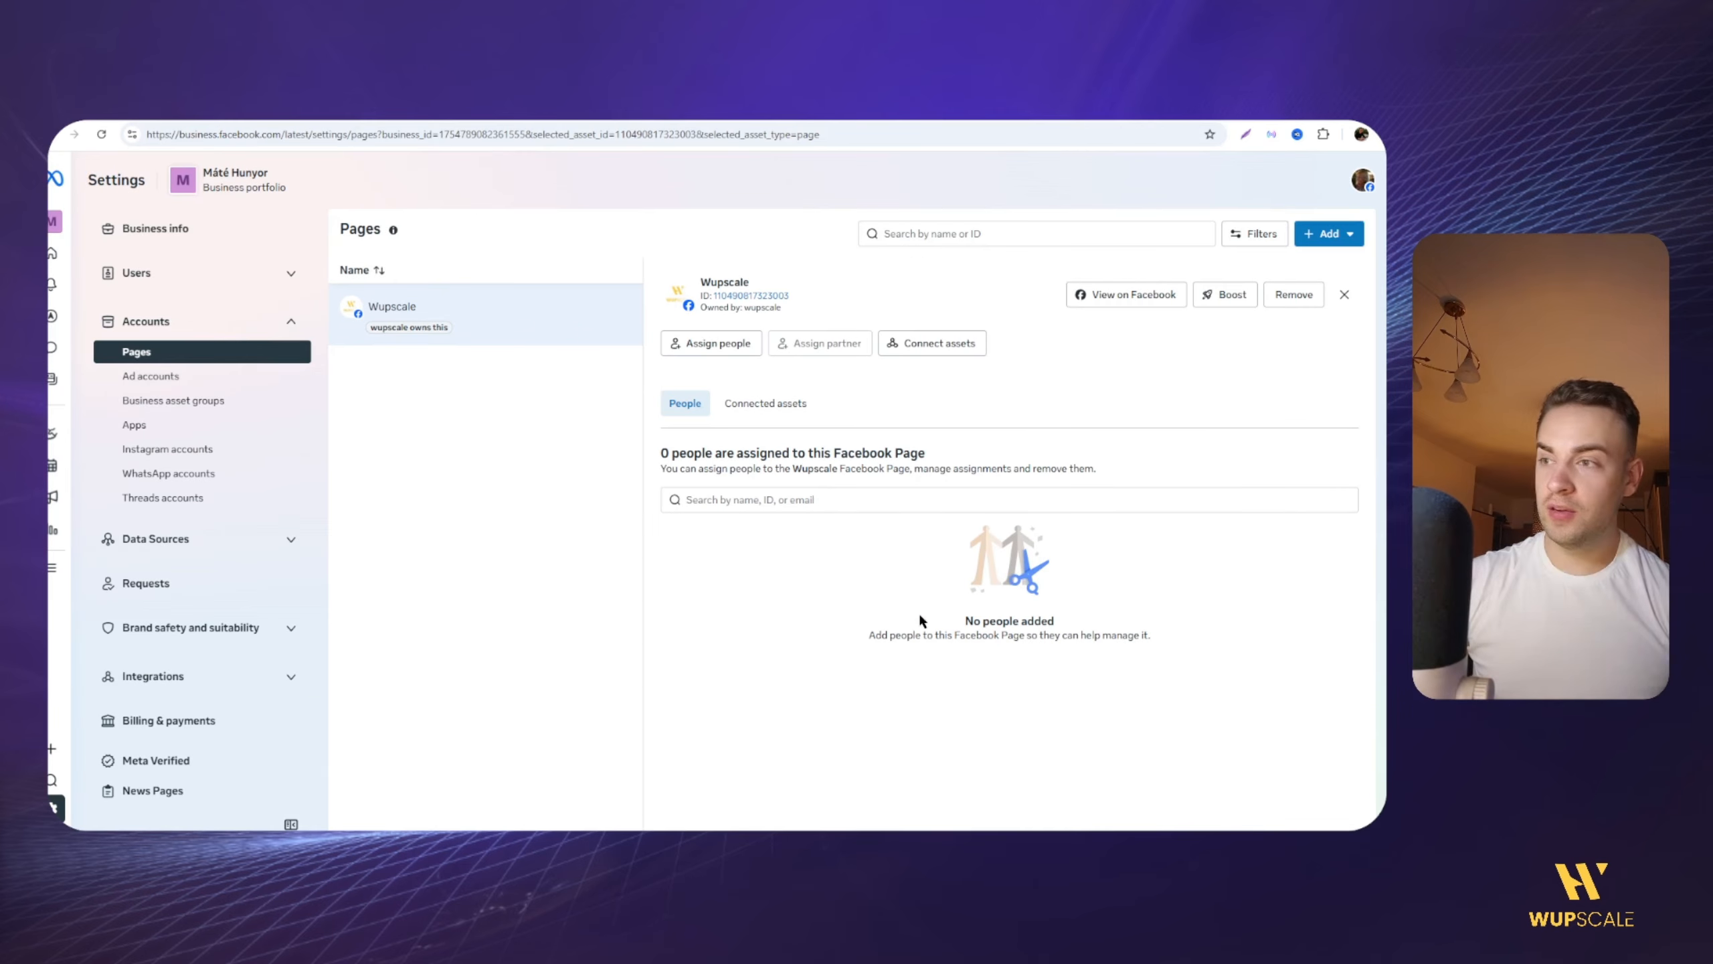
Step: Assign your own user to the Wupscale Page with partial access covering content, messages, community activity, ads and insights
click(695, 343)
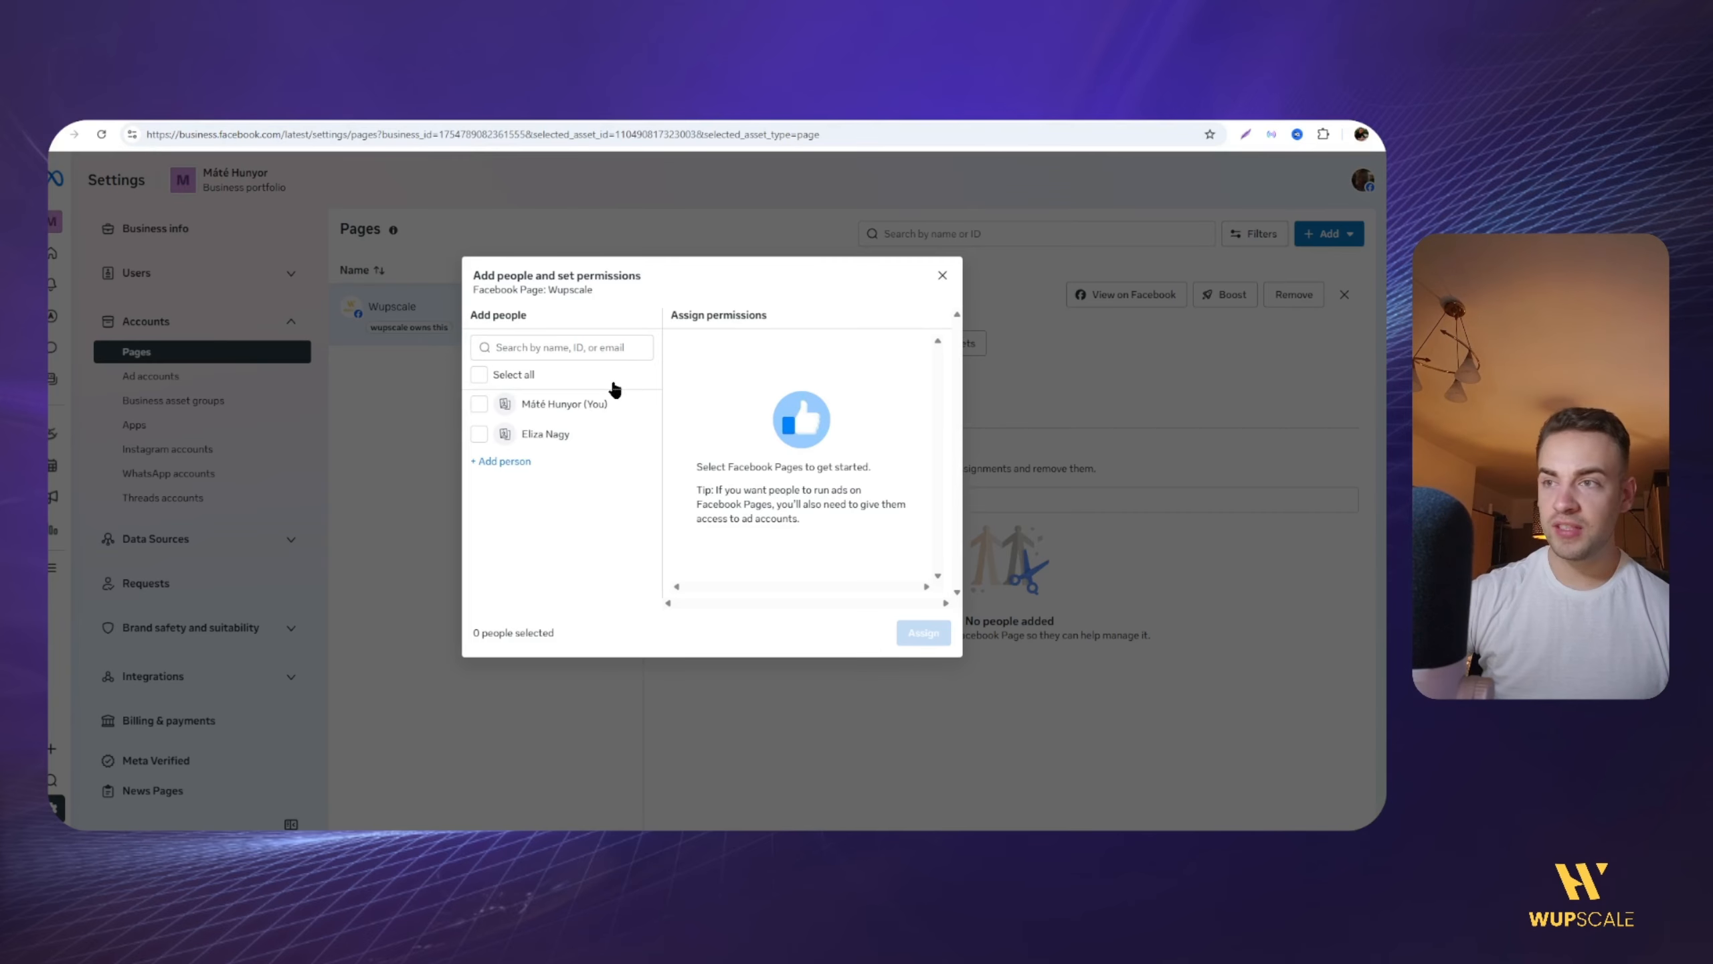
click(530, 405)
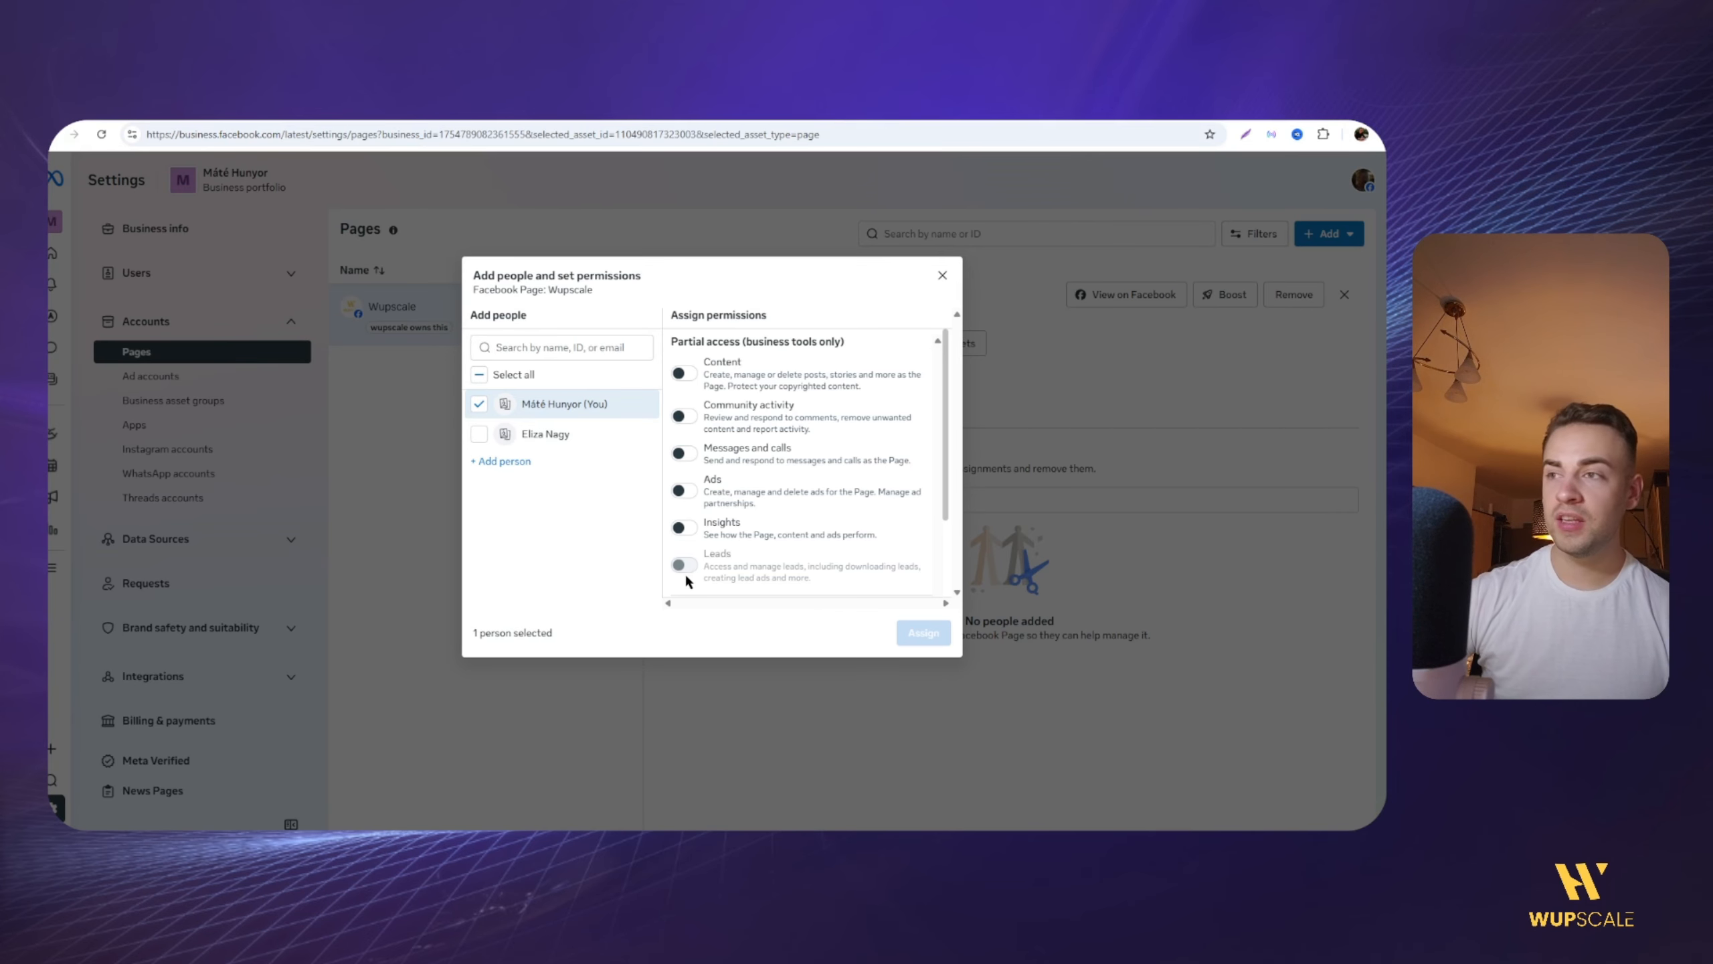
scroll(691, 582, down, 2)
click(686, 551)
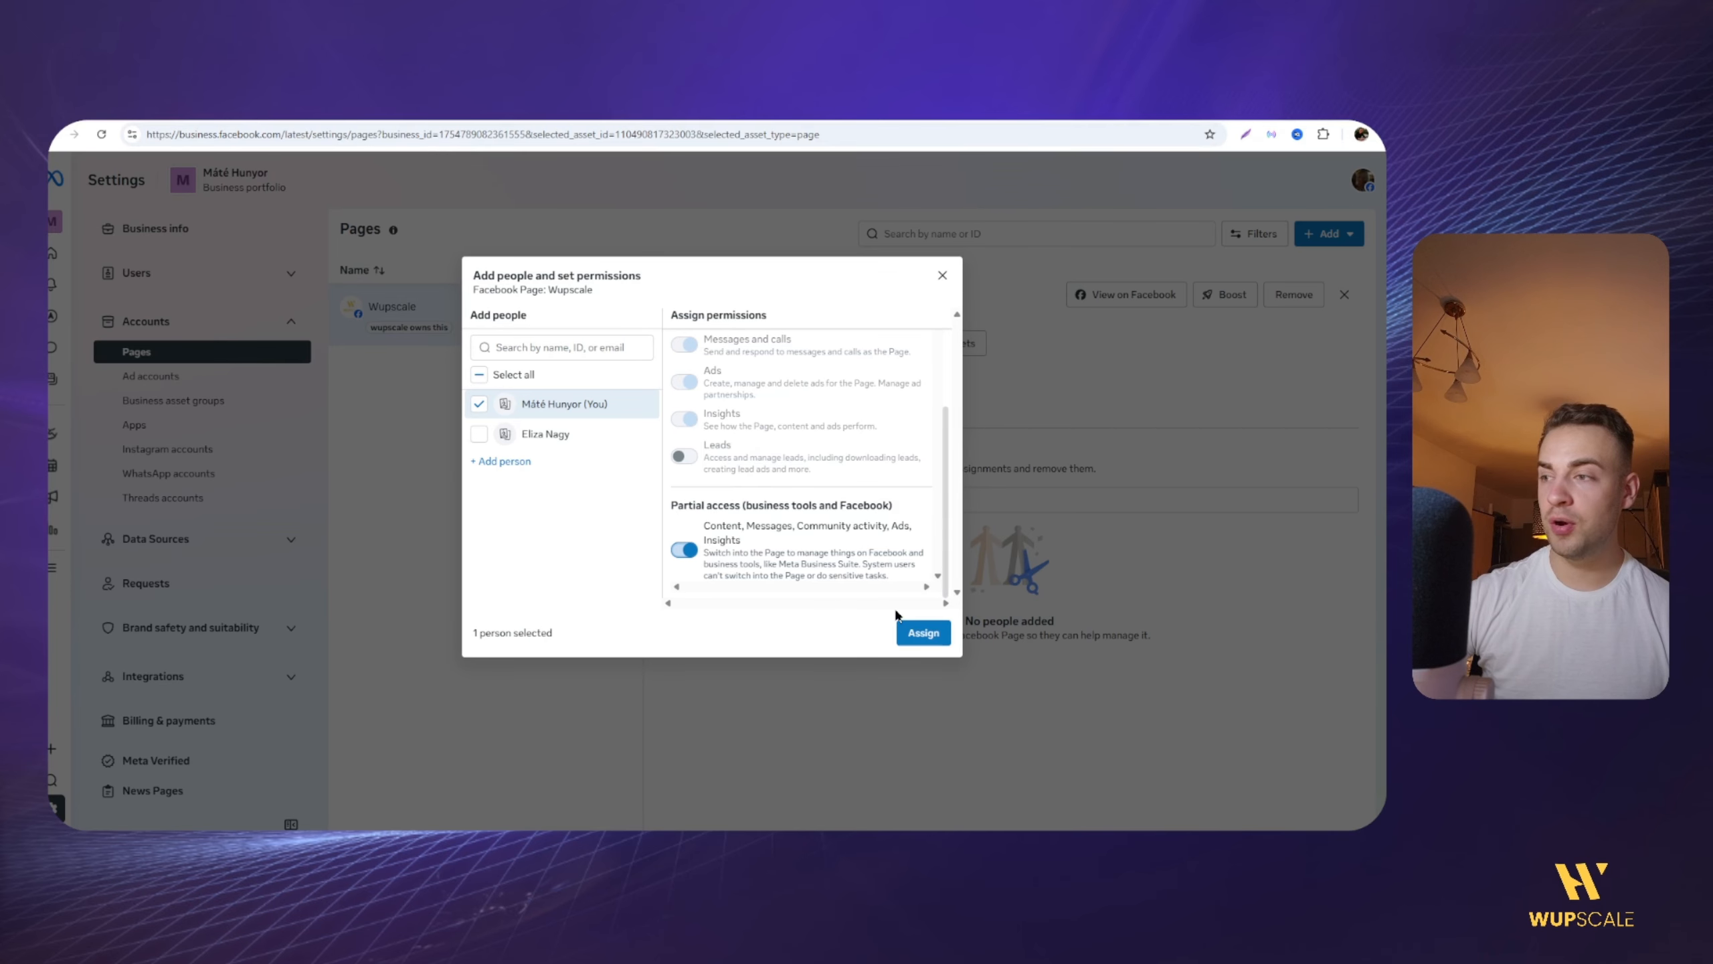
click(922, 633)
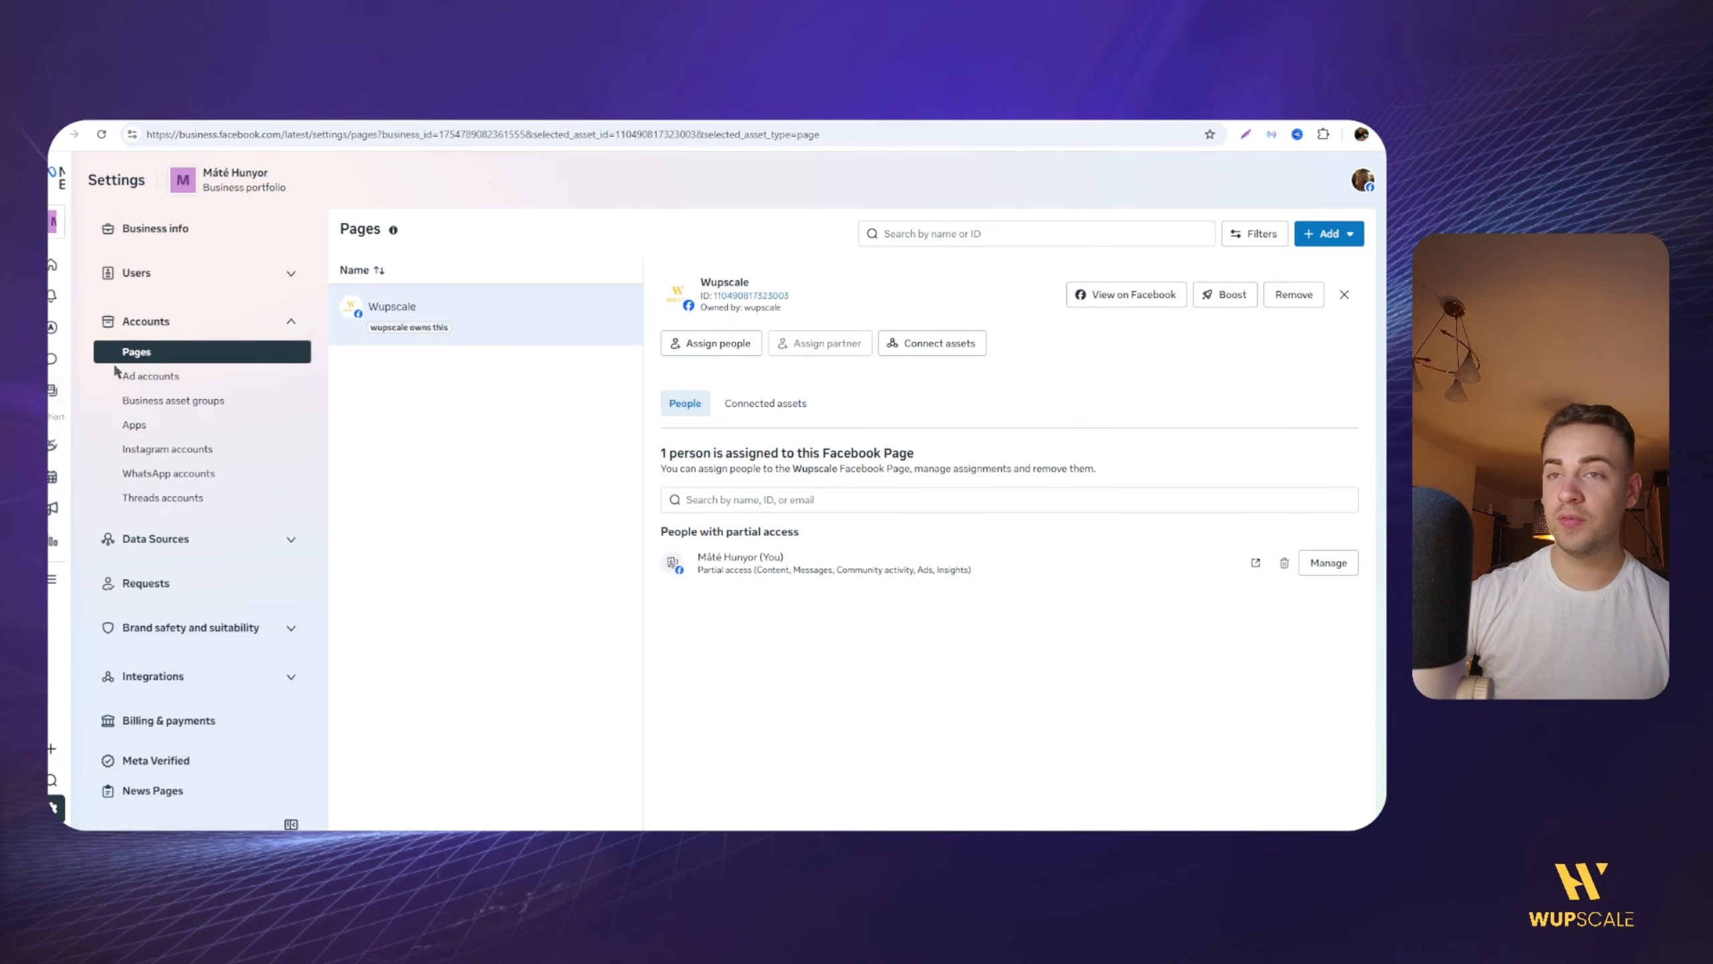
Step: Start creating a new ad account for the portfolio and name it Meta Ads Systems
mouse_move(118, 372)
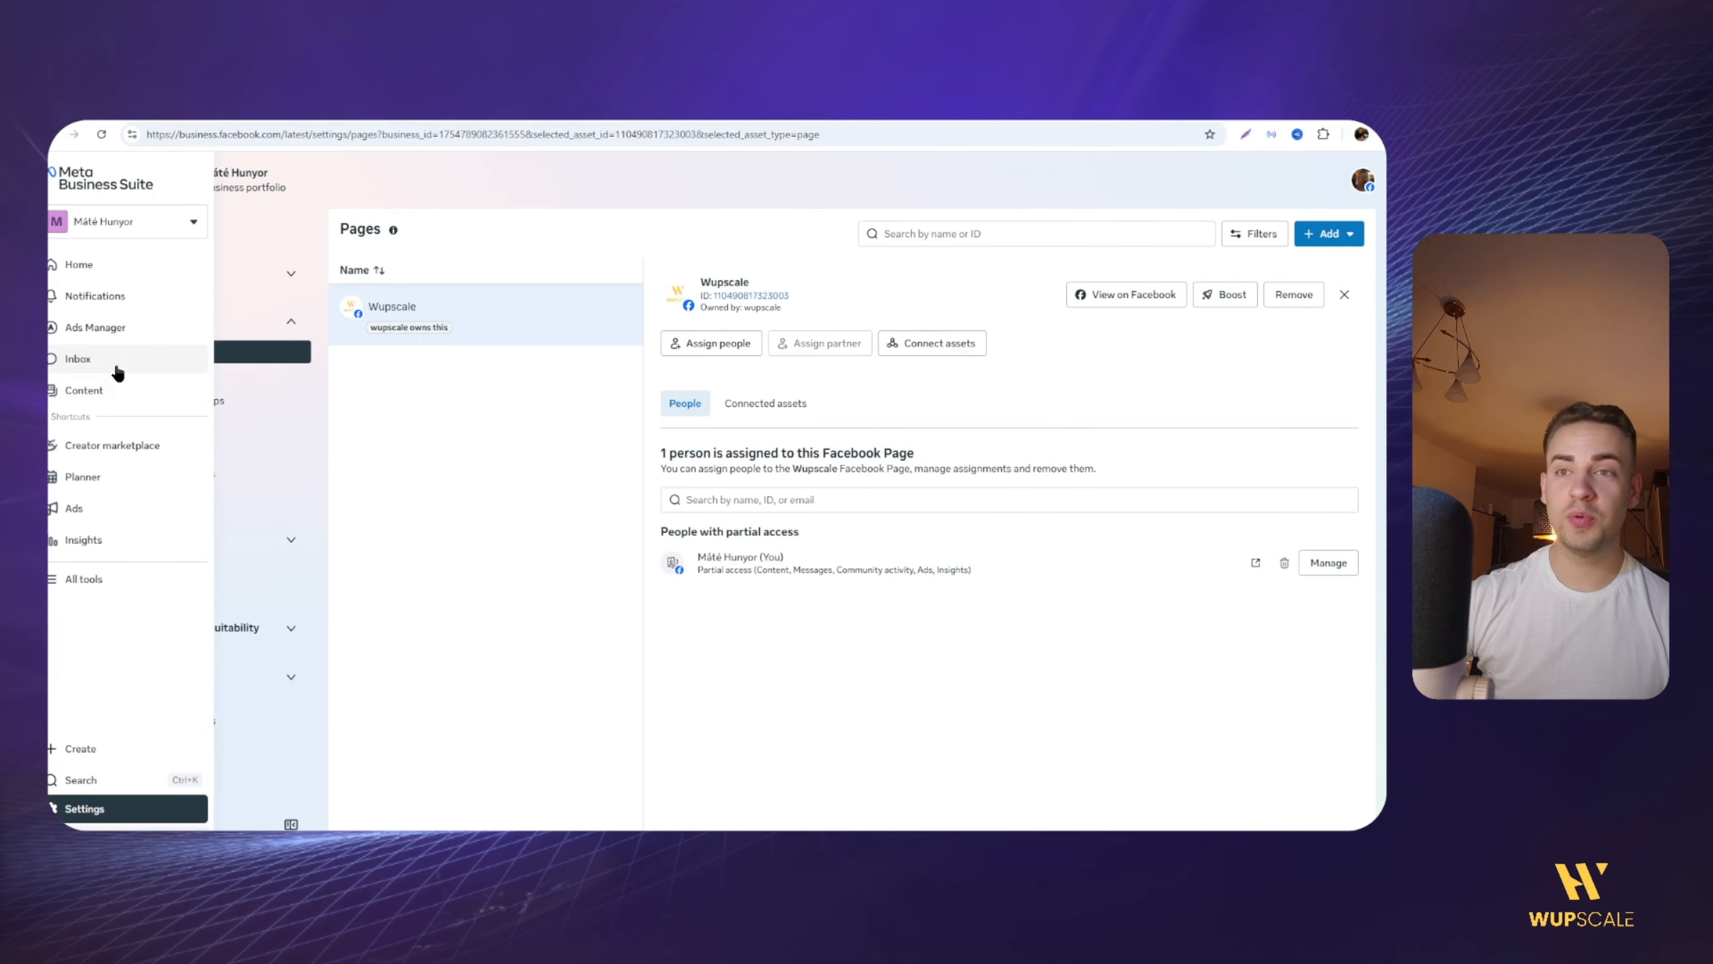
click(213, 389)
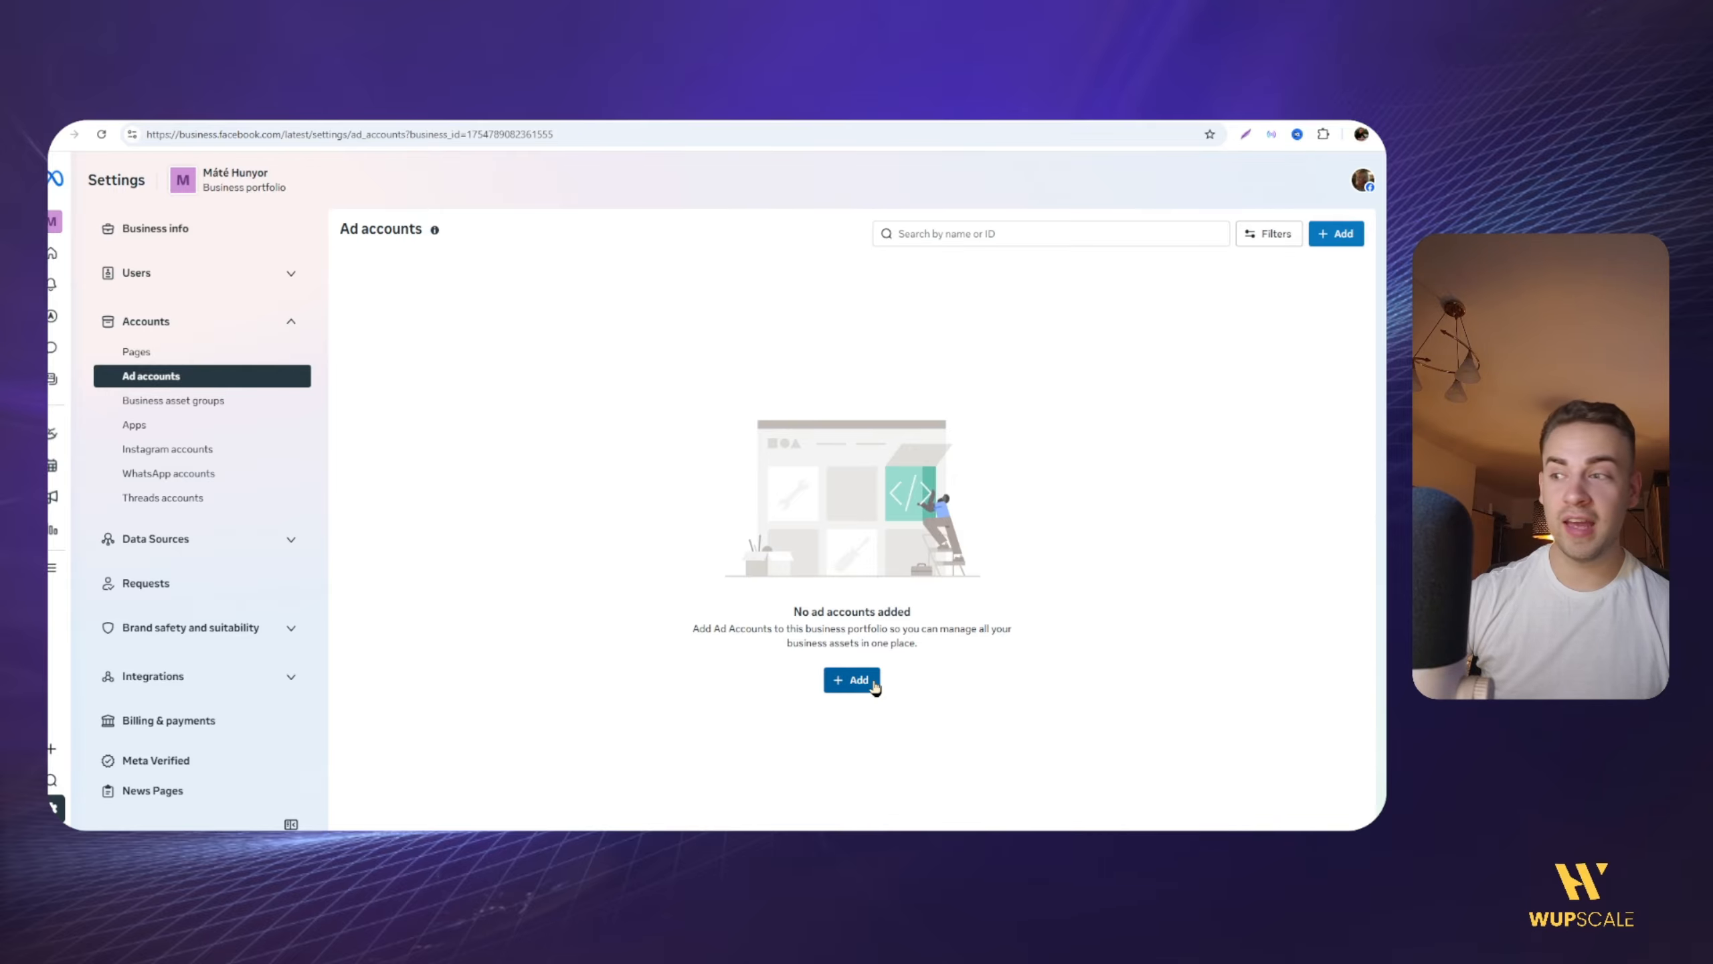
click(851, 680)
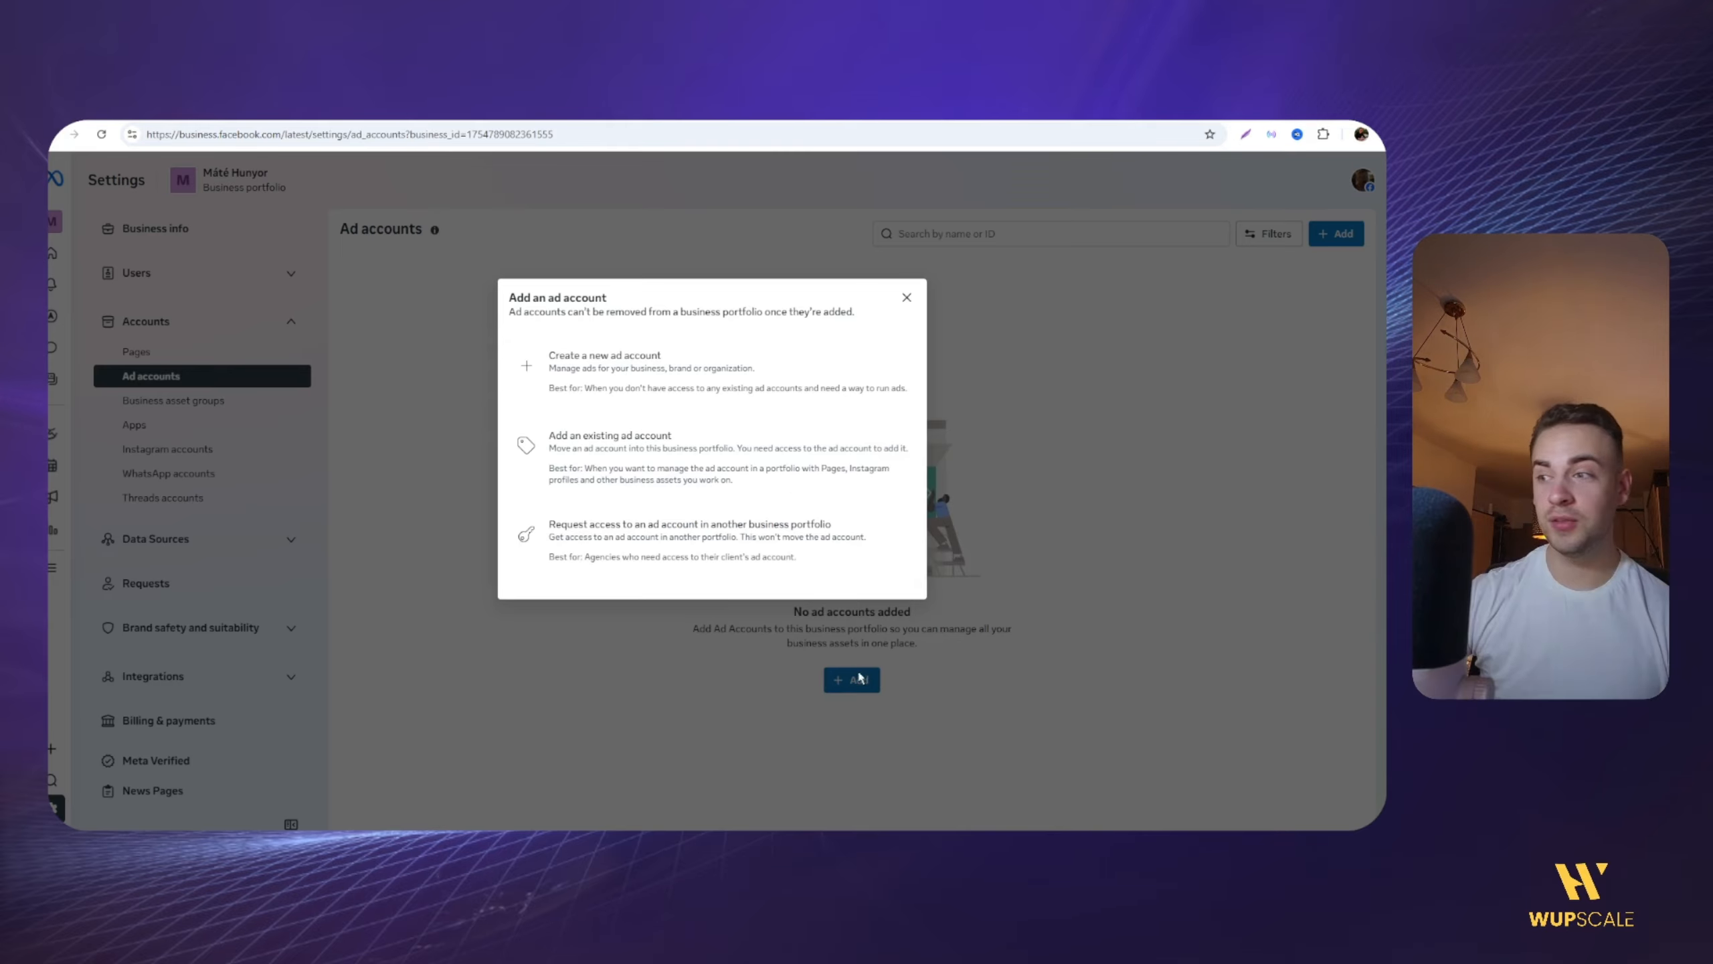
click(601, 384)
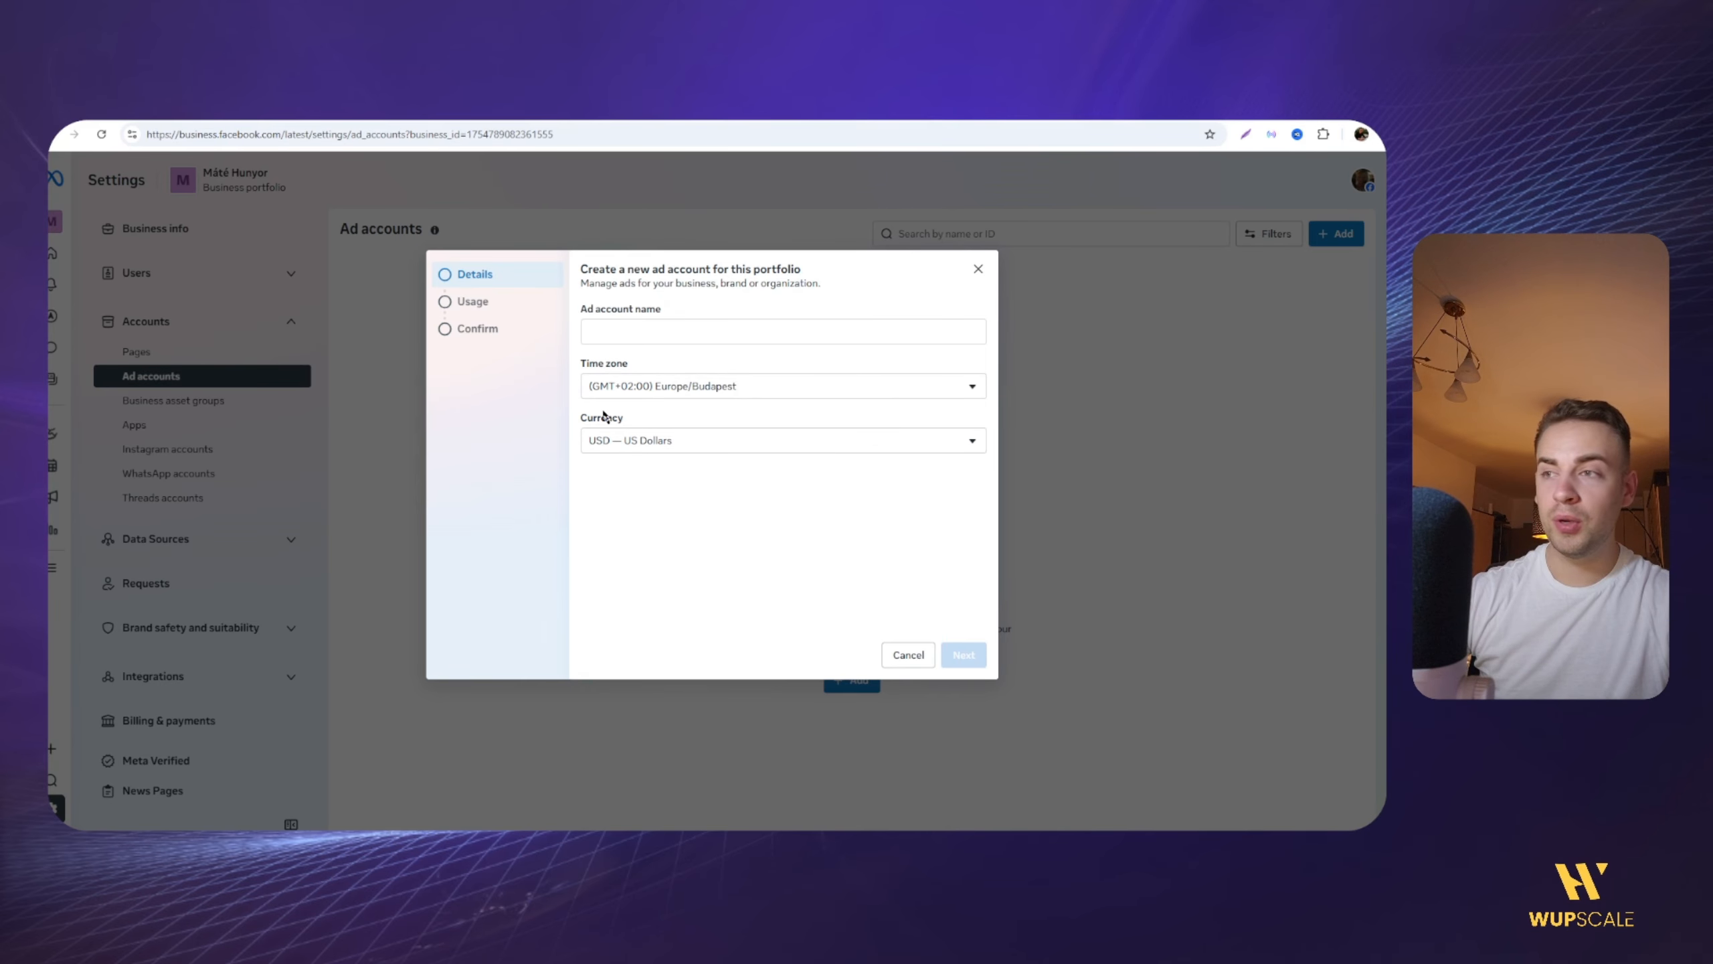
click(629, 336)
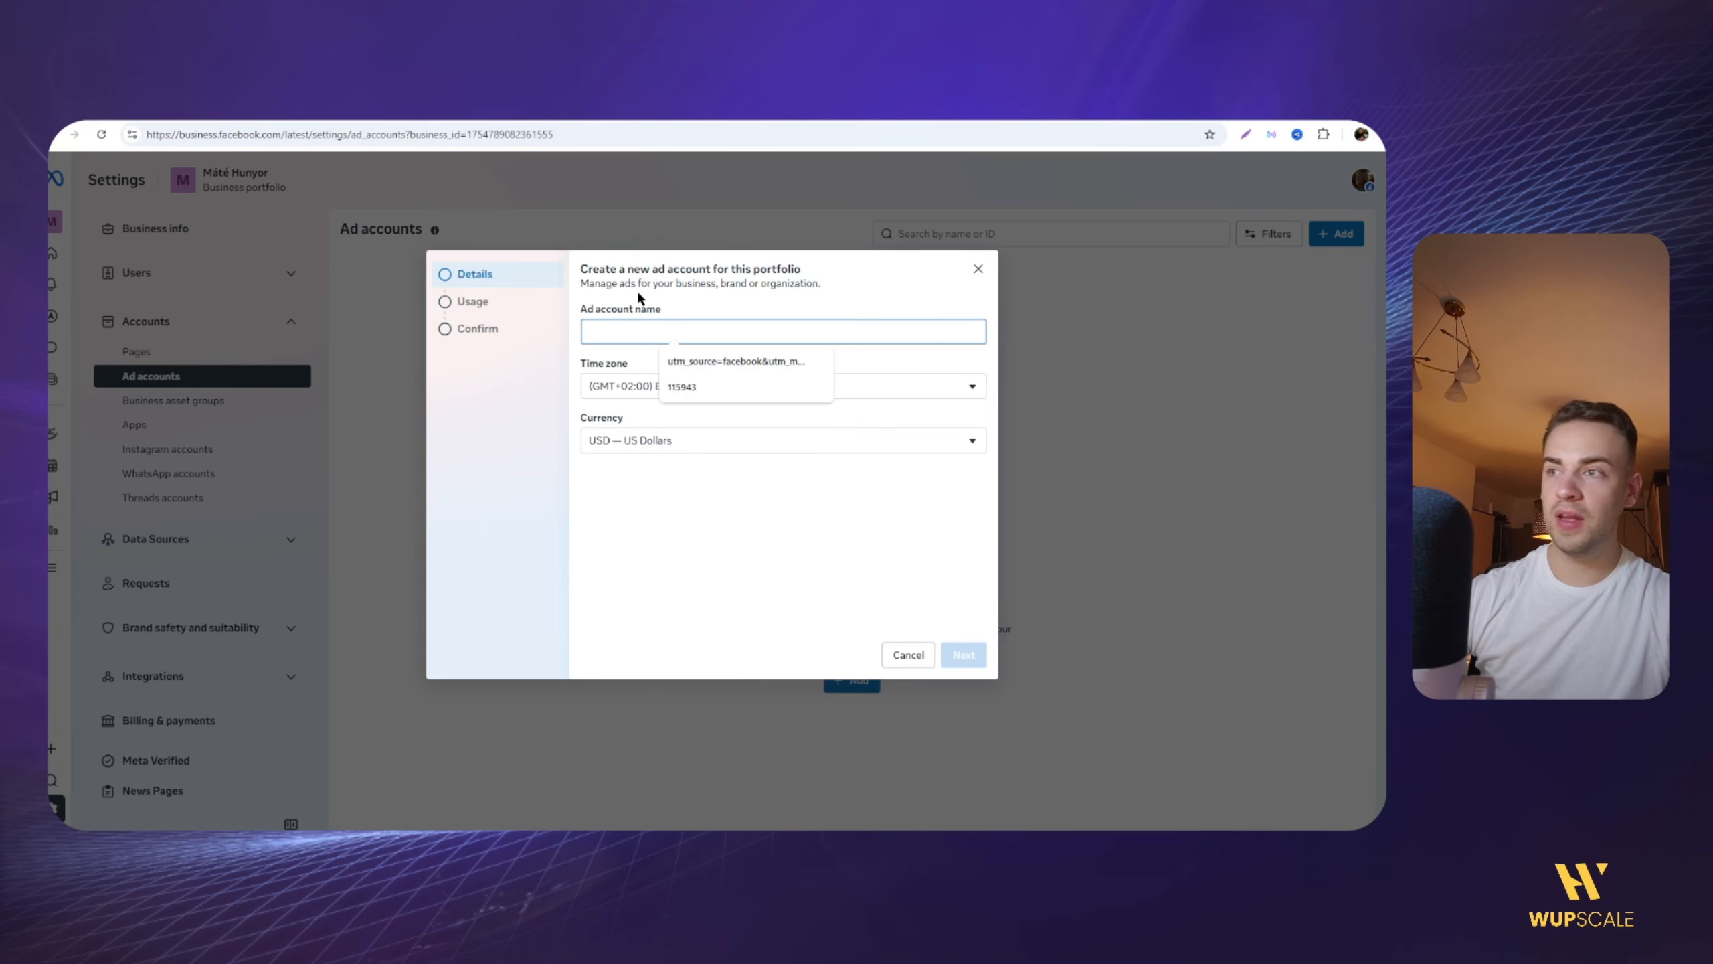
text(Meta Ads)
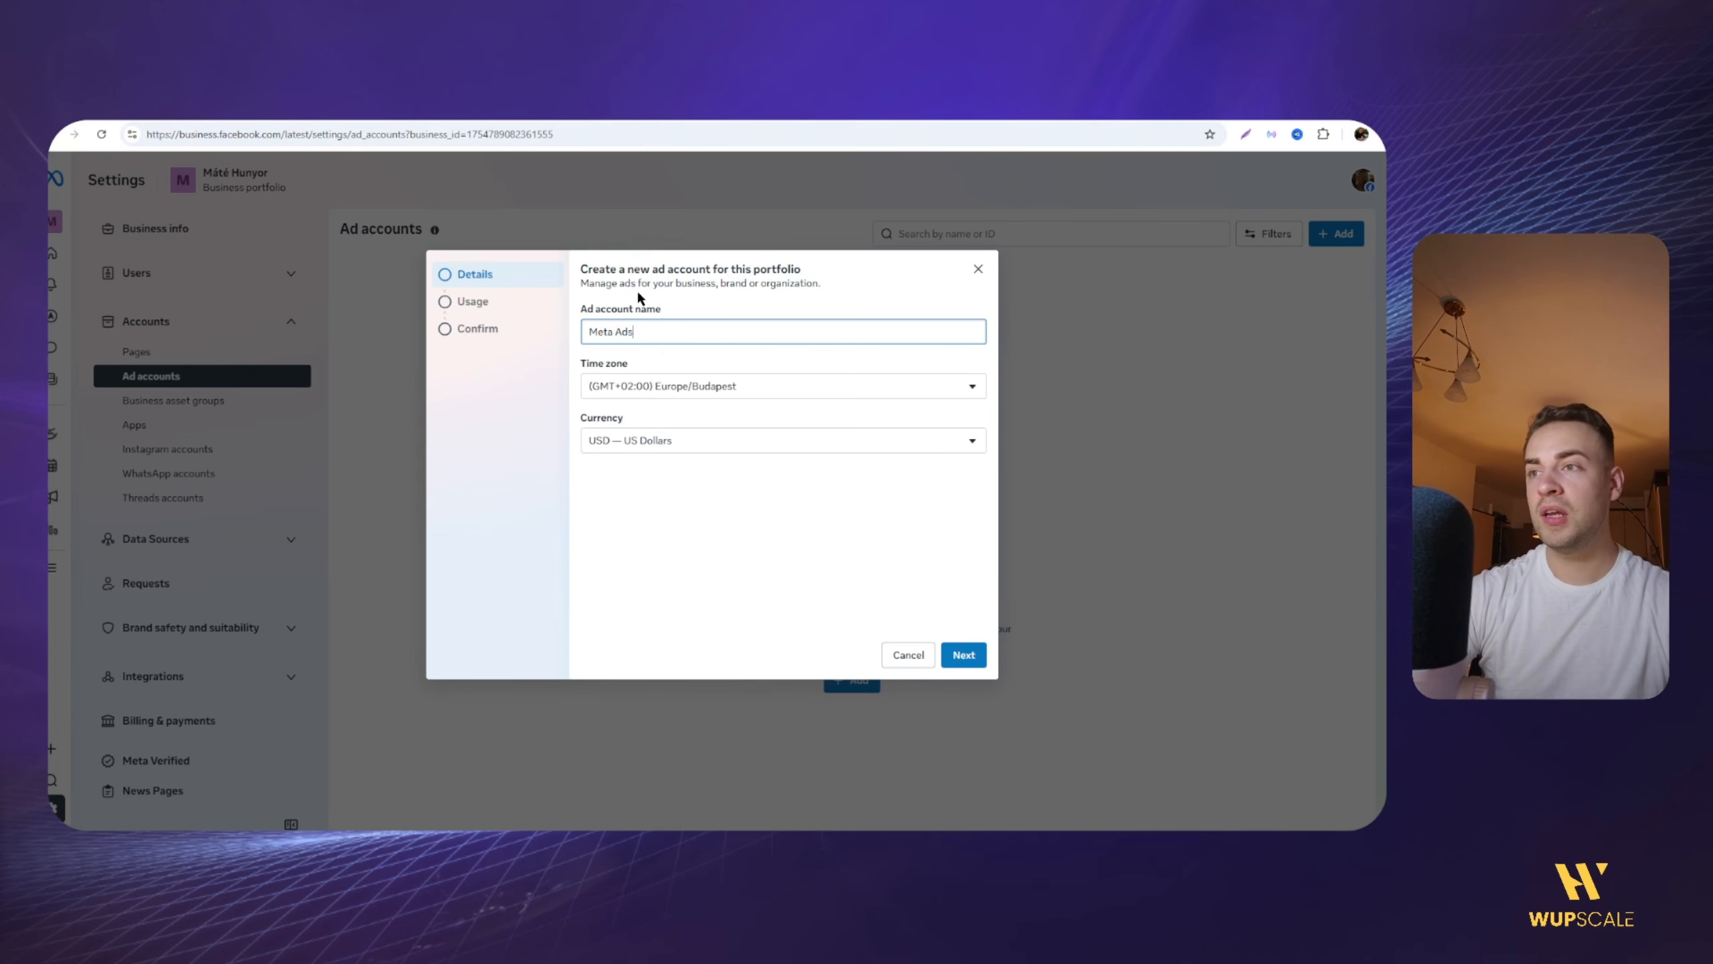
text( Systems)
key(Return)
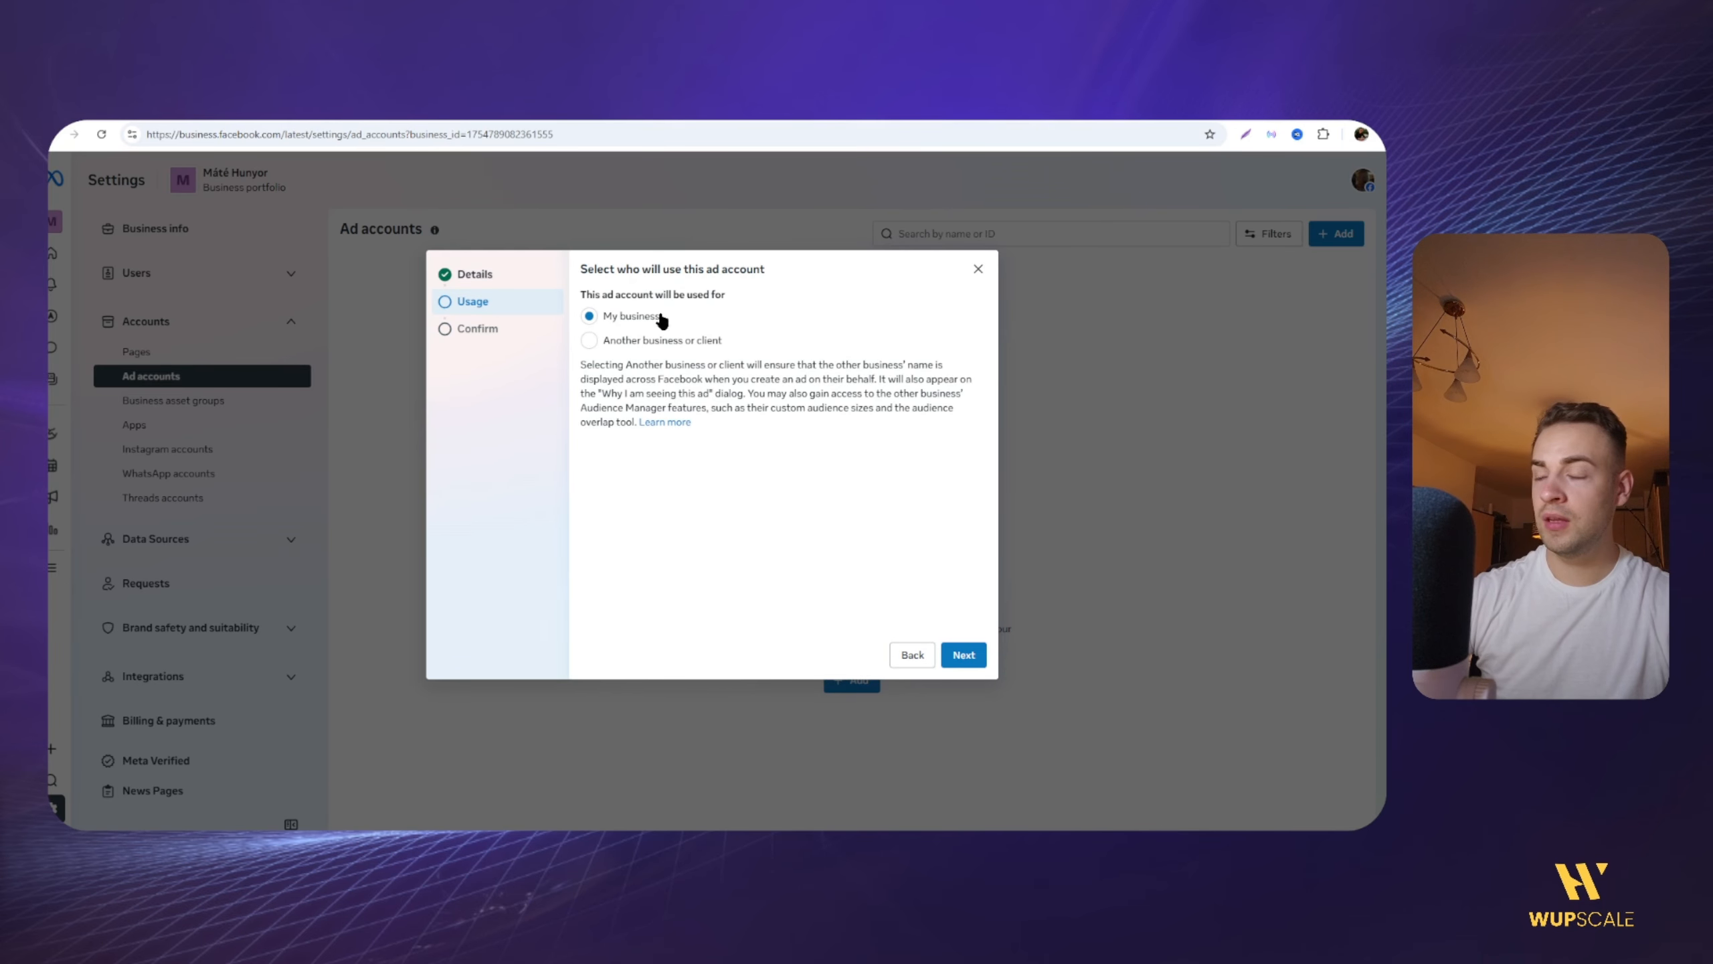
Step: Set the ad account's usage to My business, agree to the commercial terms and advertising policies, and create it
click(963, 654)
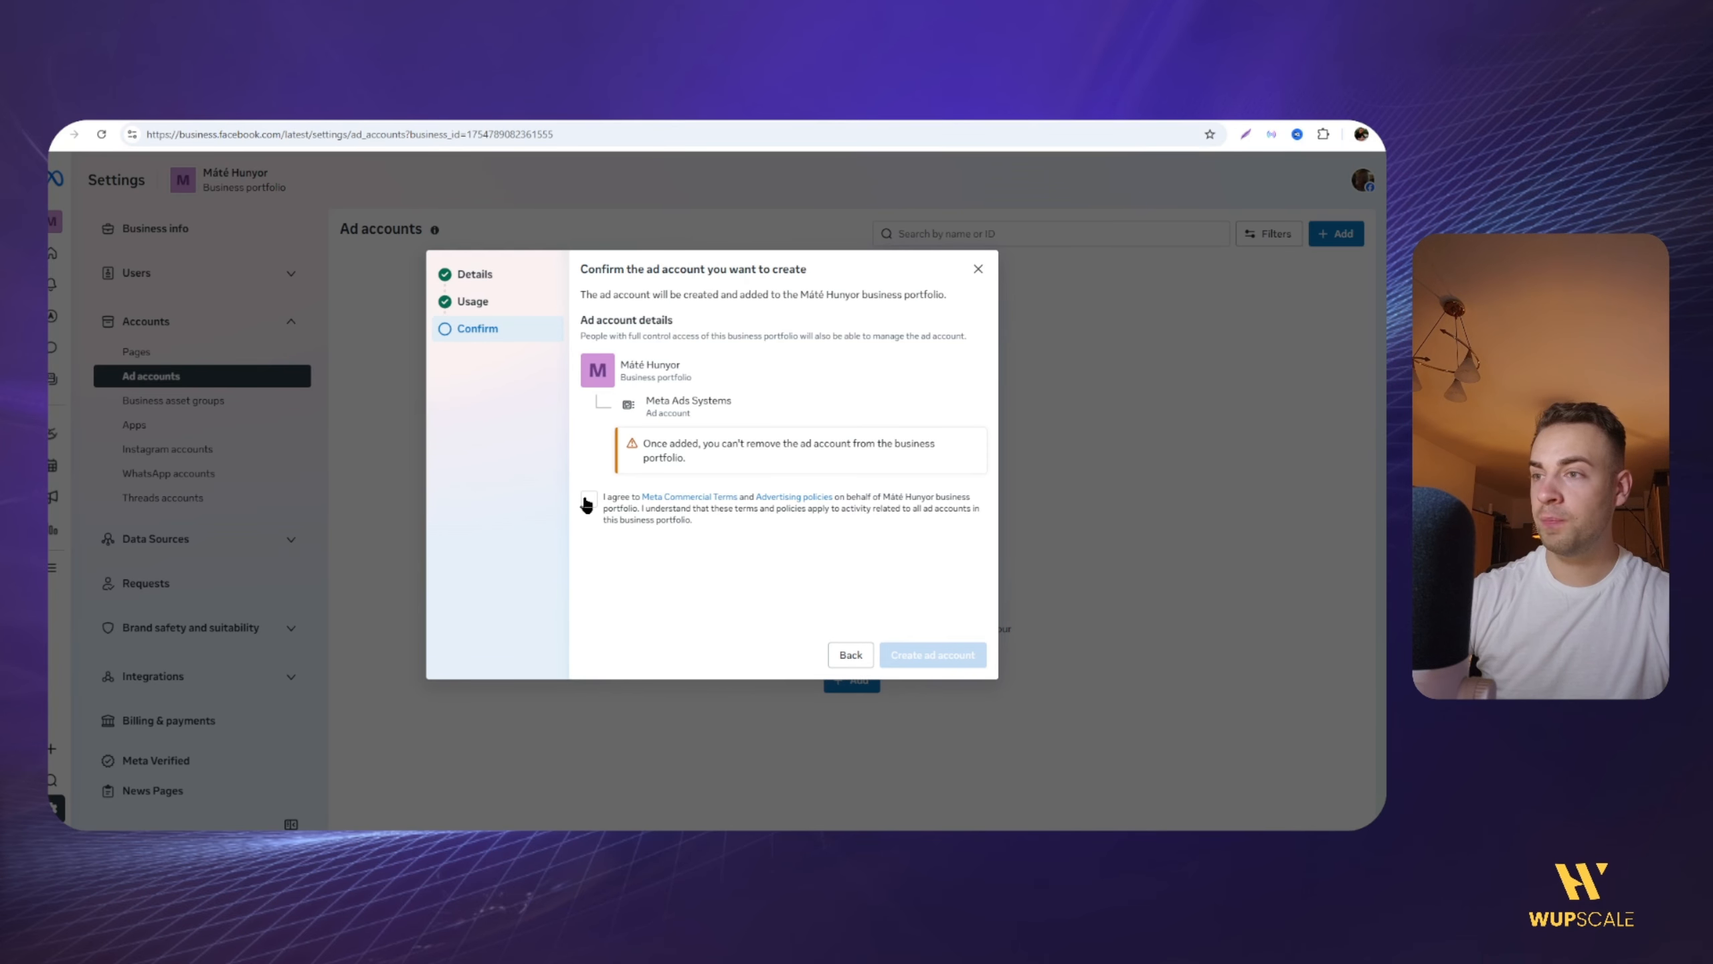
click(587, 500)
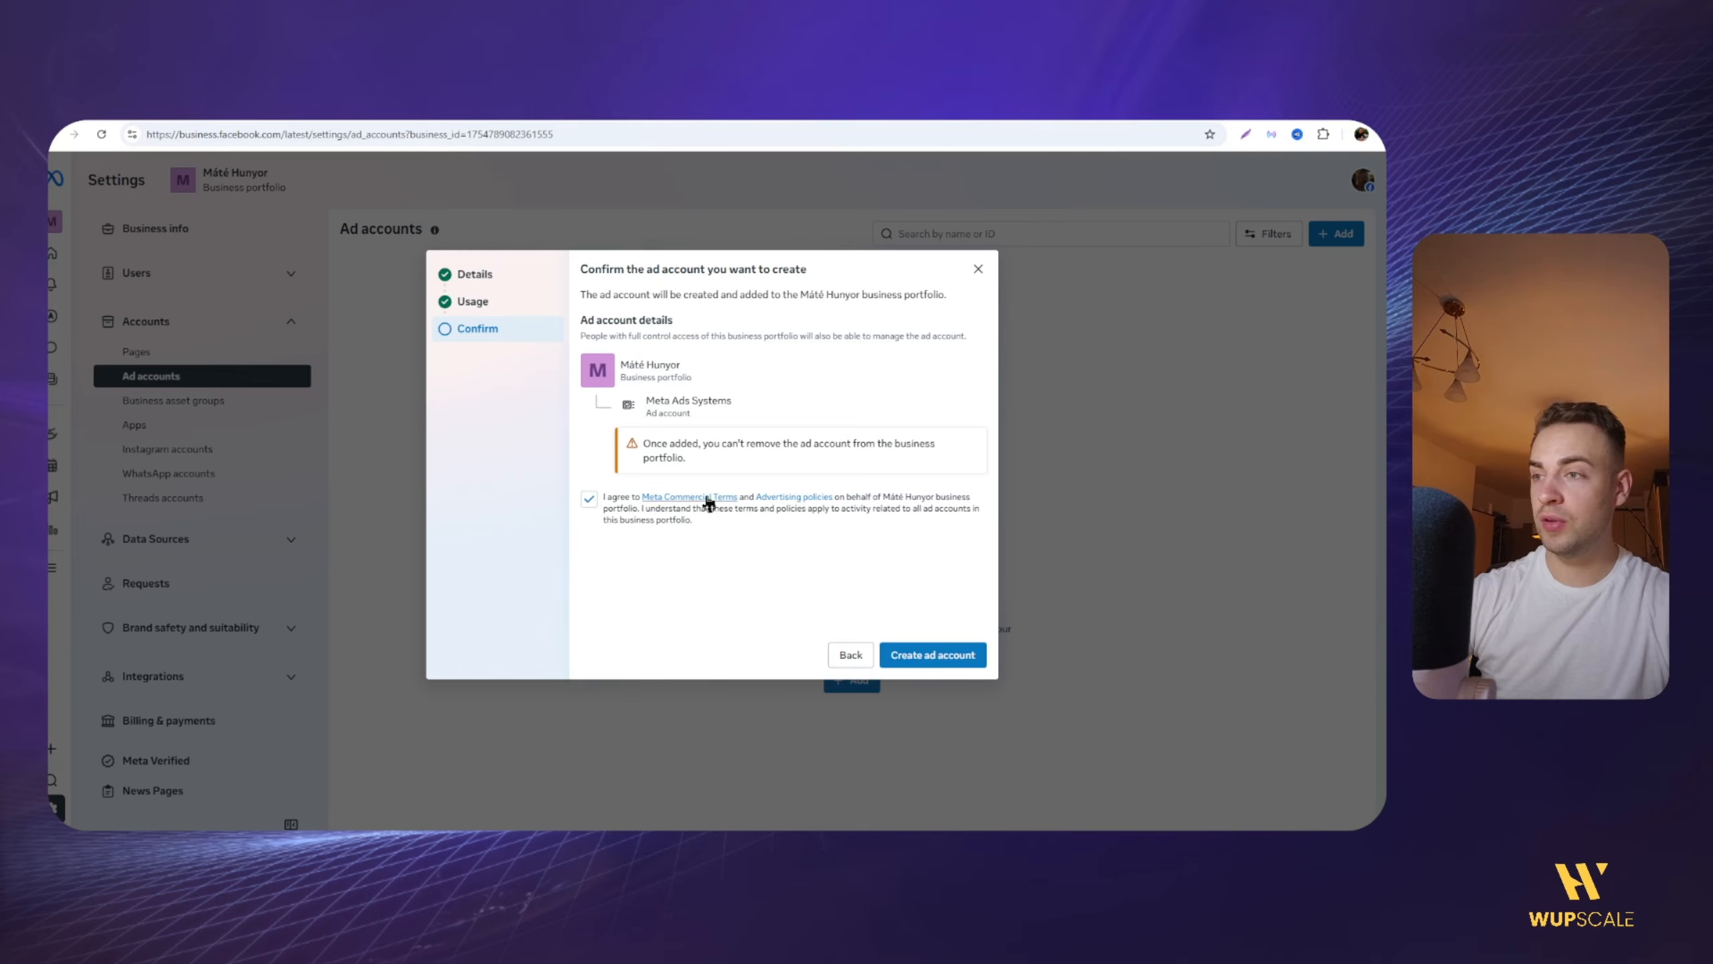
click(911, 662)
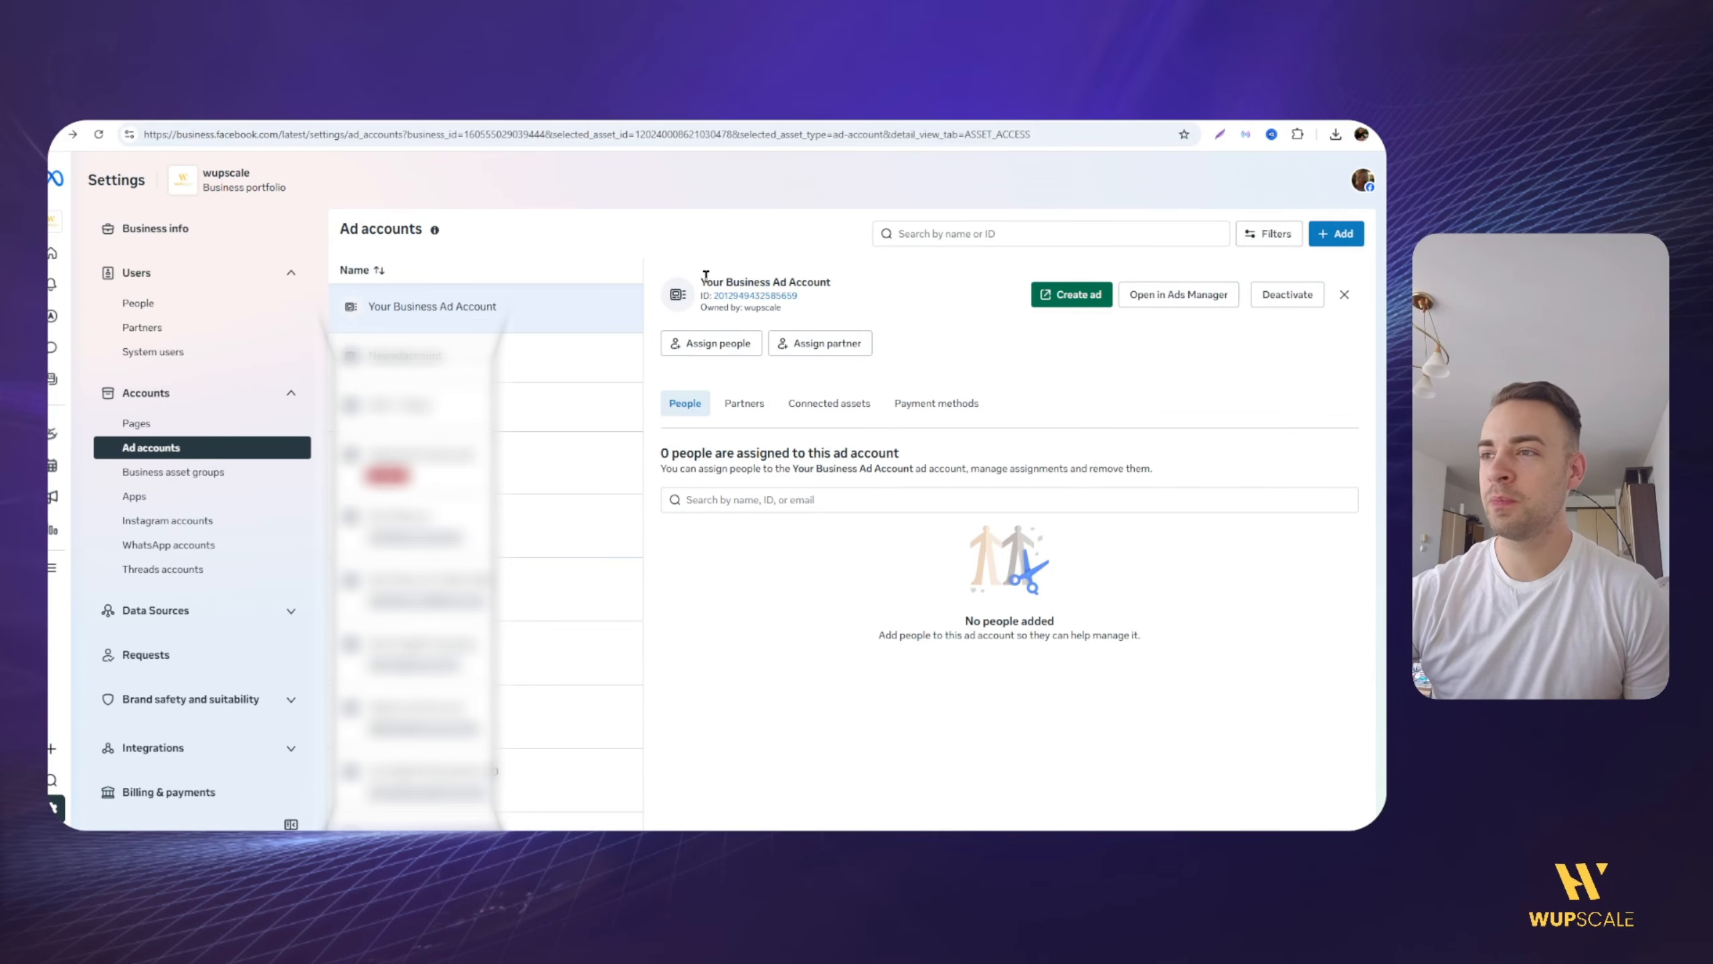
Step: Assign a person to Your Business Ad Account with full access to manage ad accounts
drag(705, 277, 788, 287)
click(779, 288)
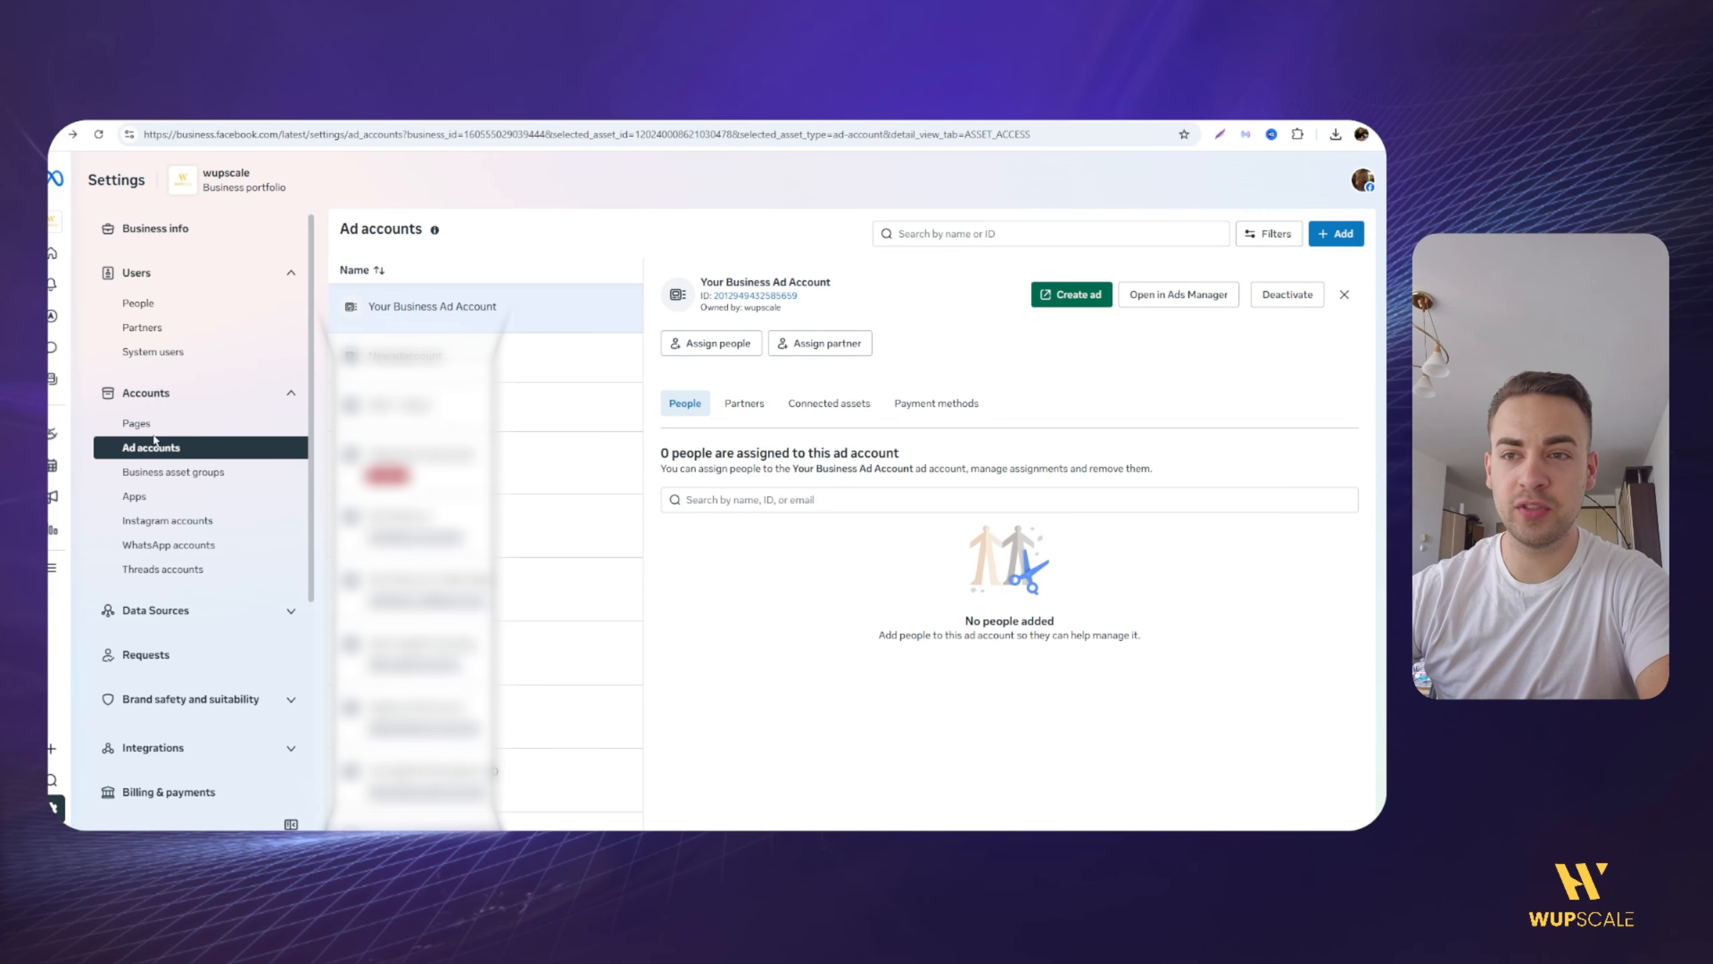
click(683, 344)
click(552, 435)
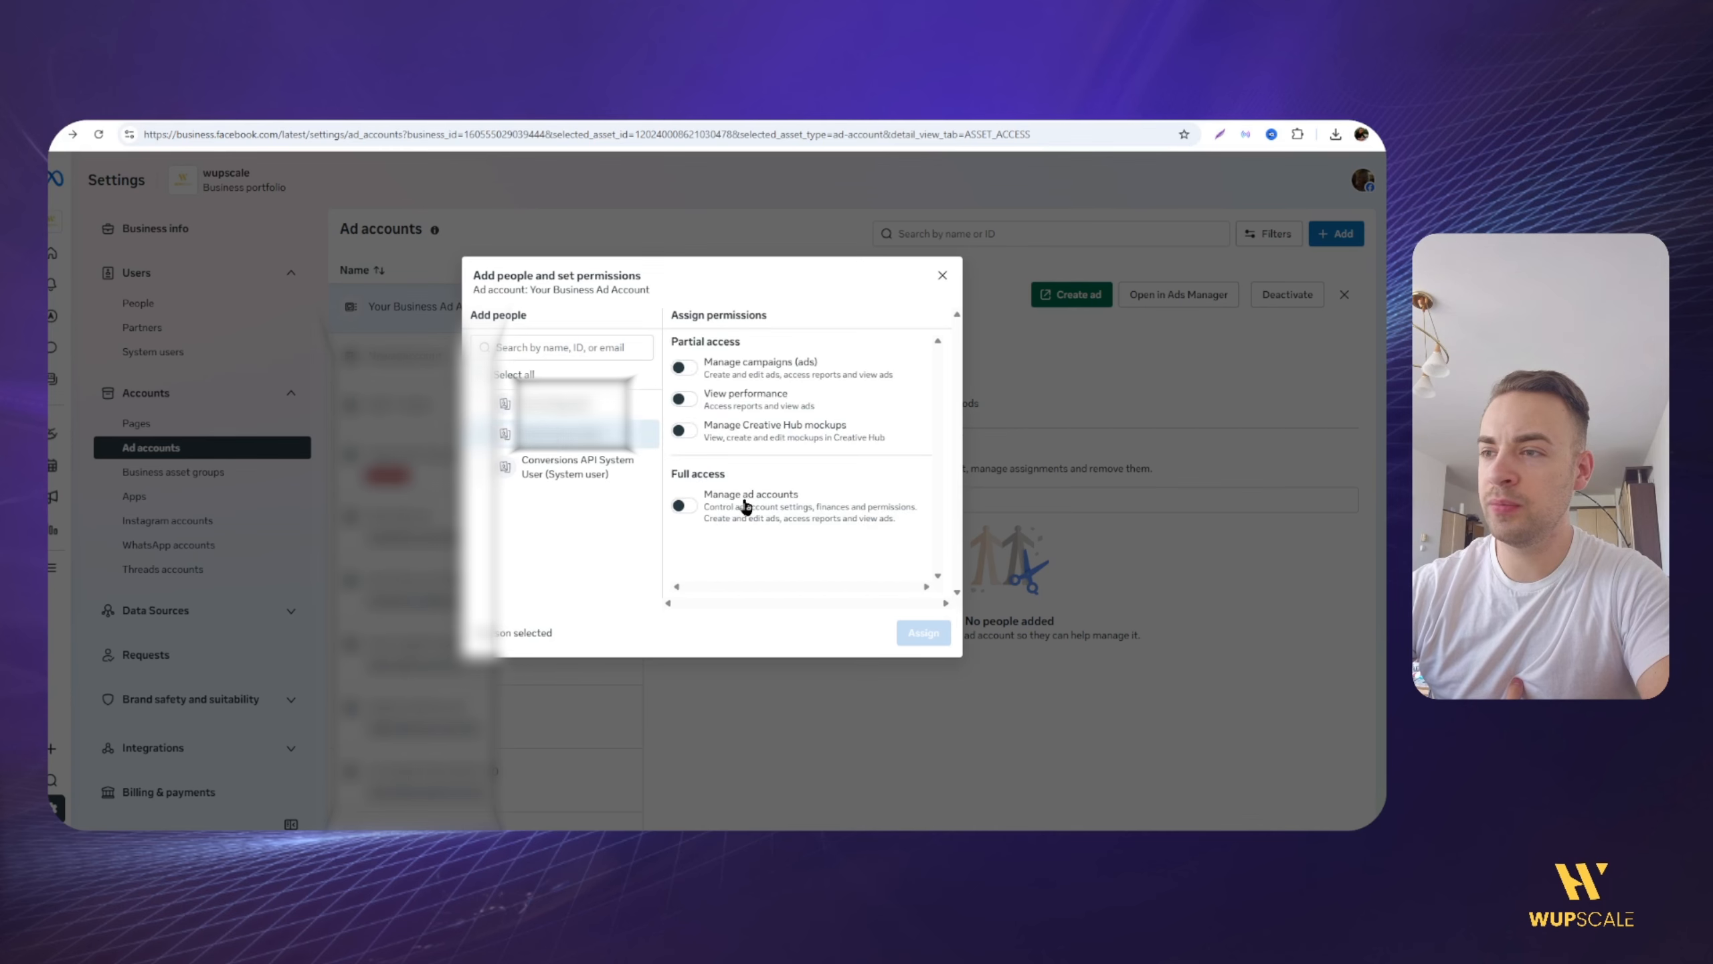
click(684, 505)
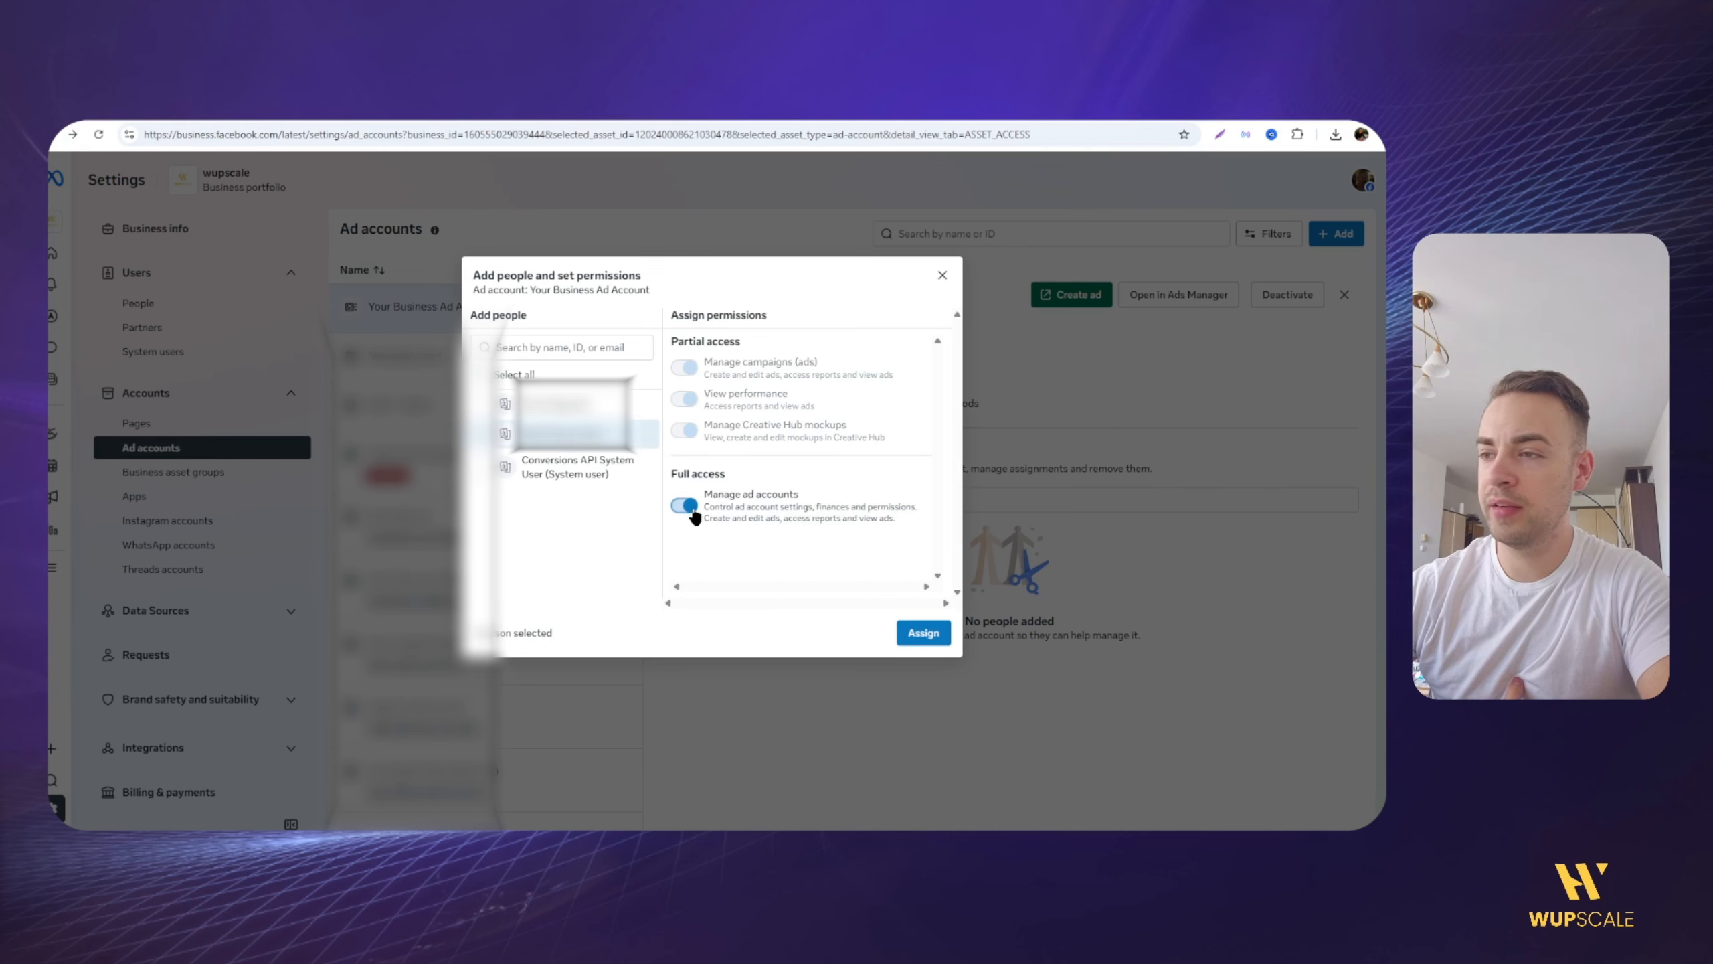
click(923, 633)
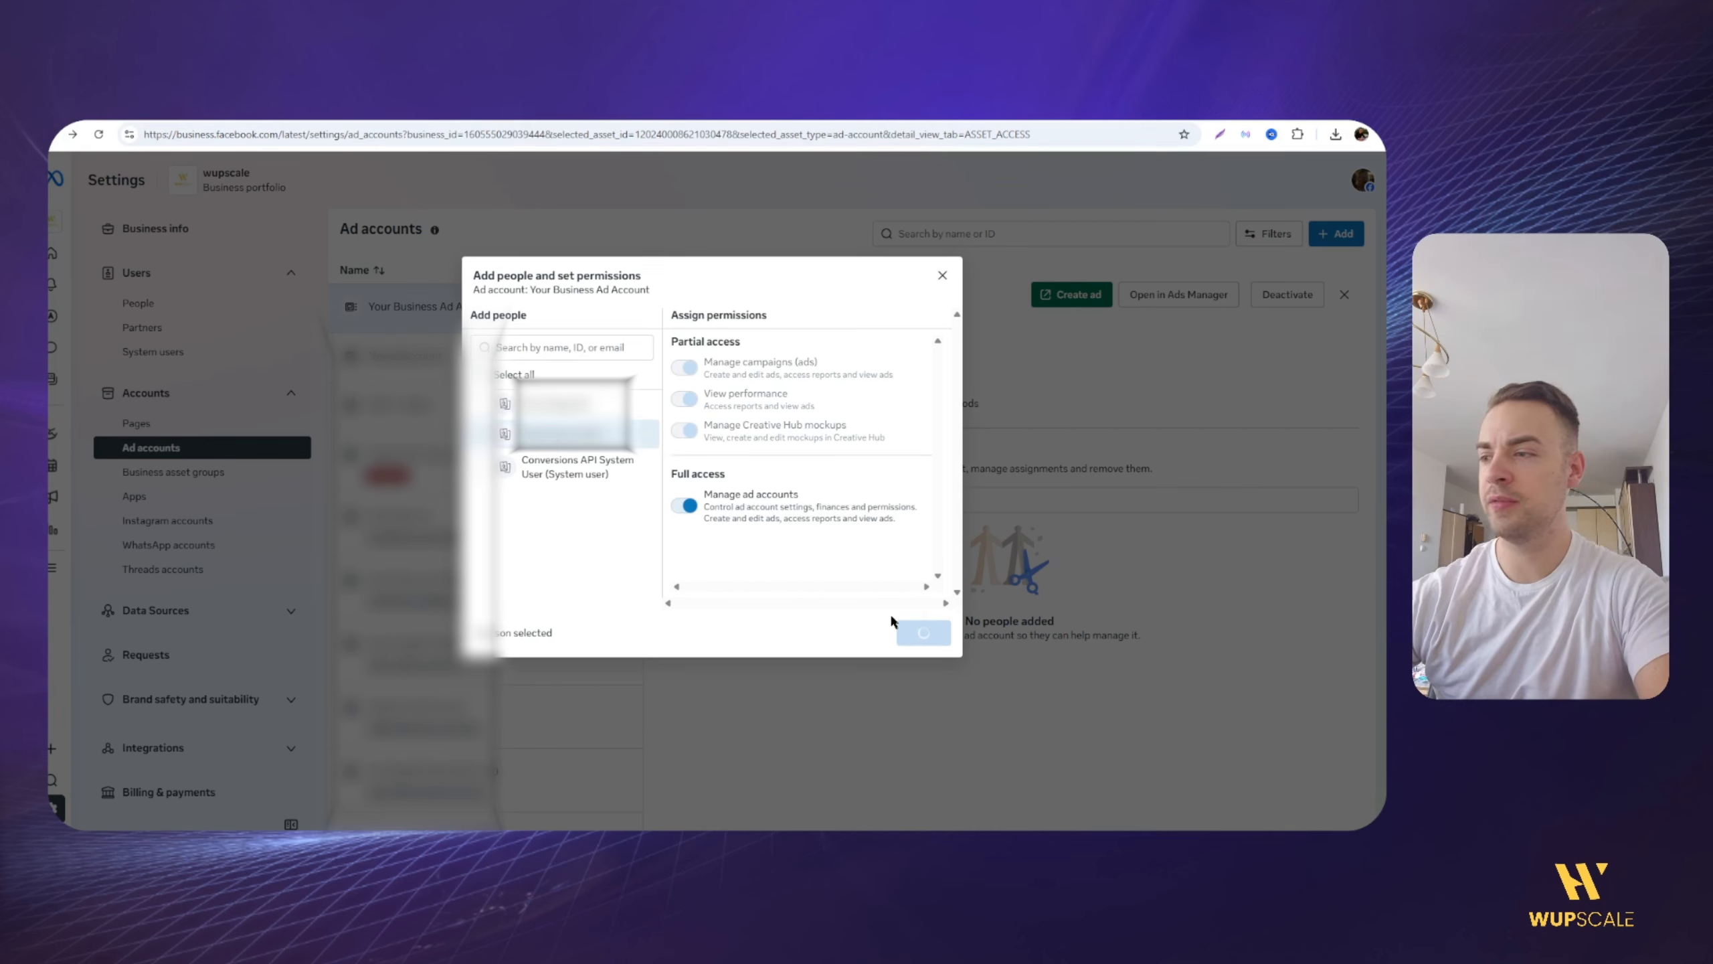
click(890, 572)
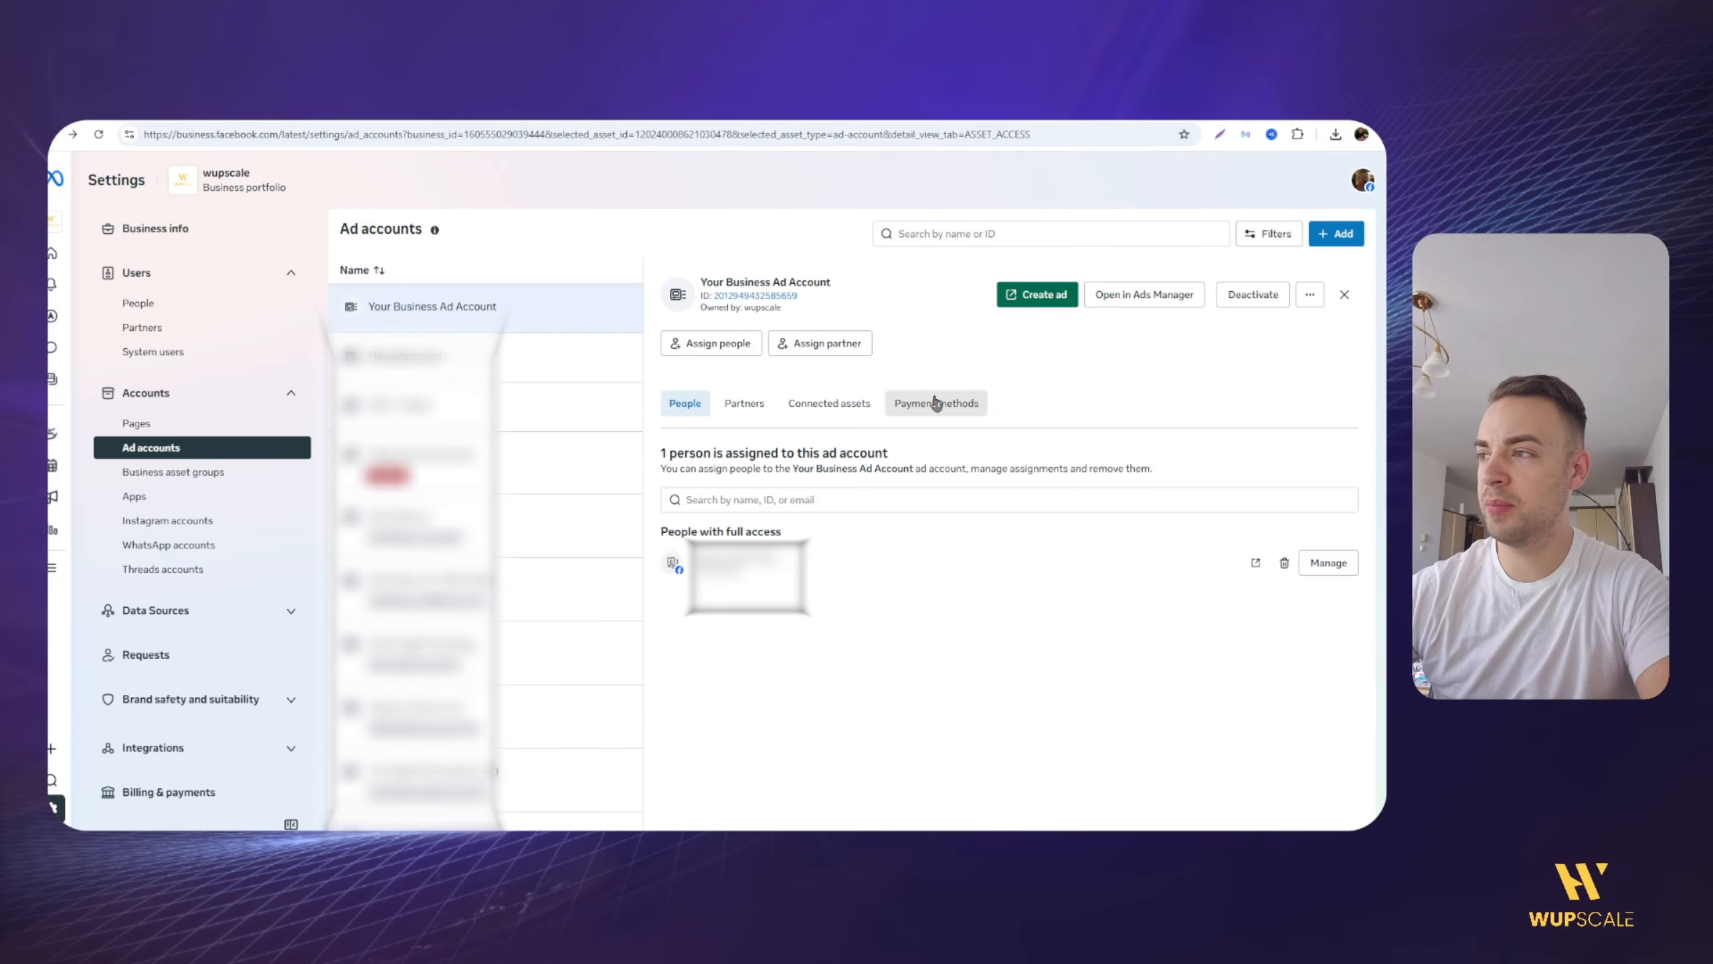
Step: Add a debit or credit card as the payment method for Your Business Ad Account, entering the card details
click(937, 402)
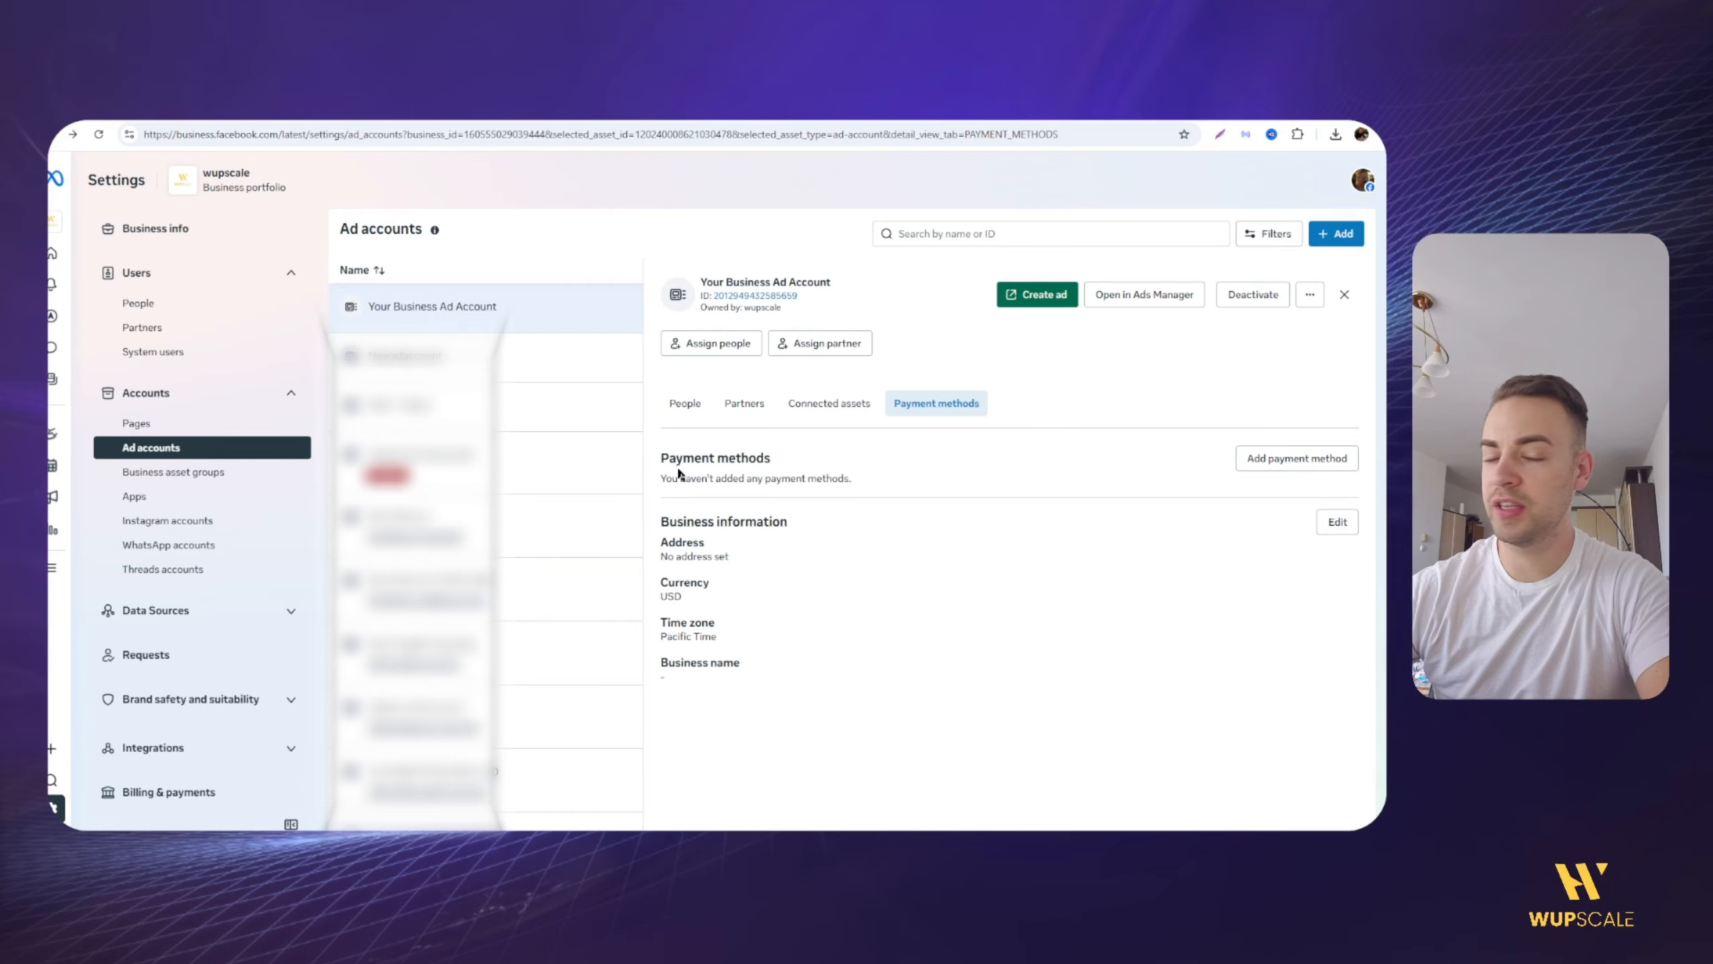
drag(679, 461, 800, 472)
click(800, 472)
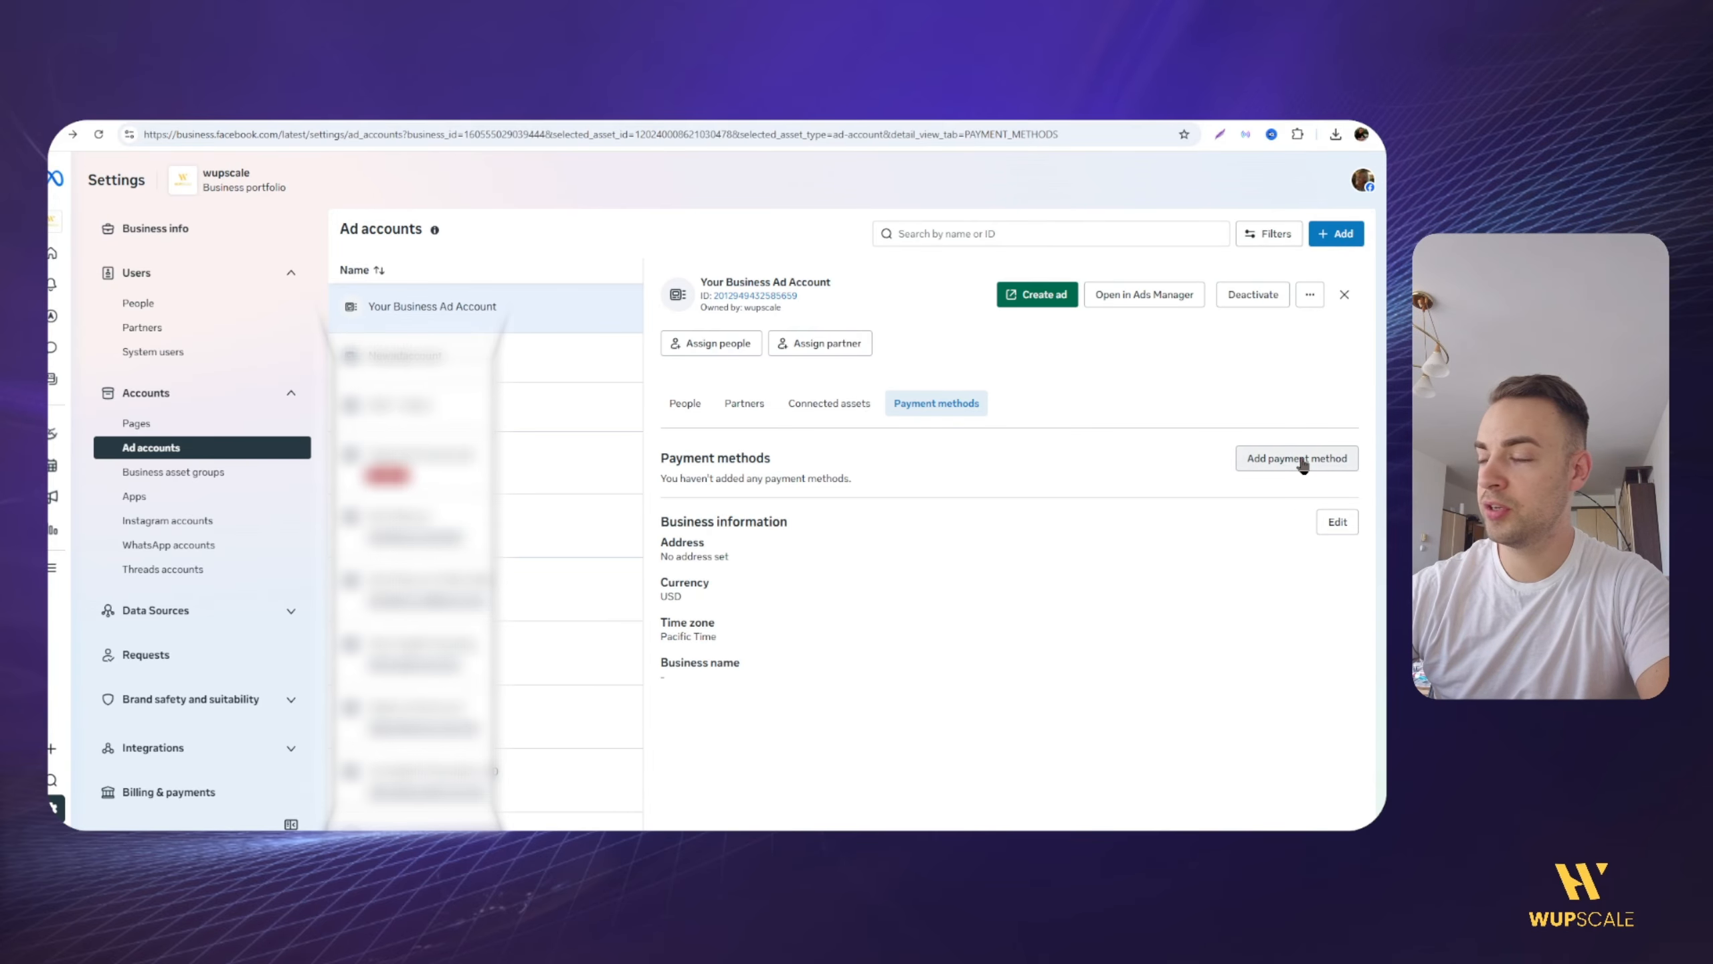
click(1276, 457)
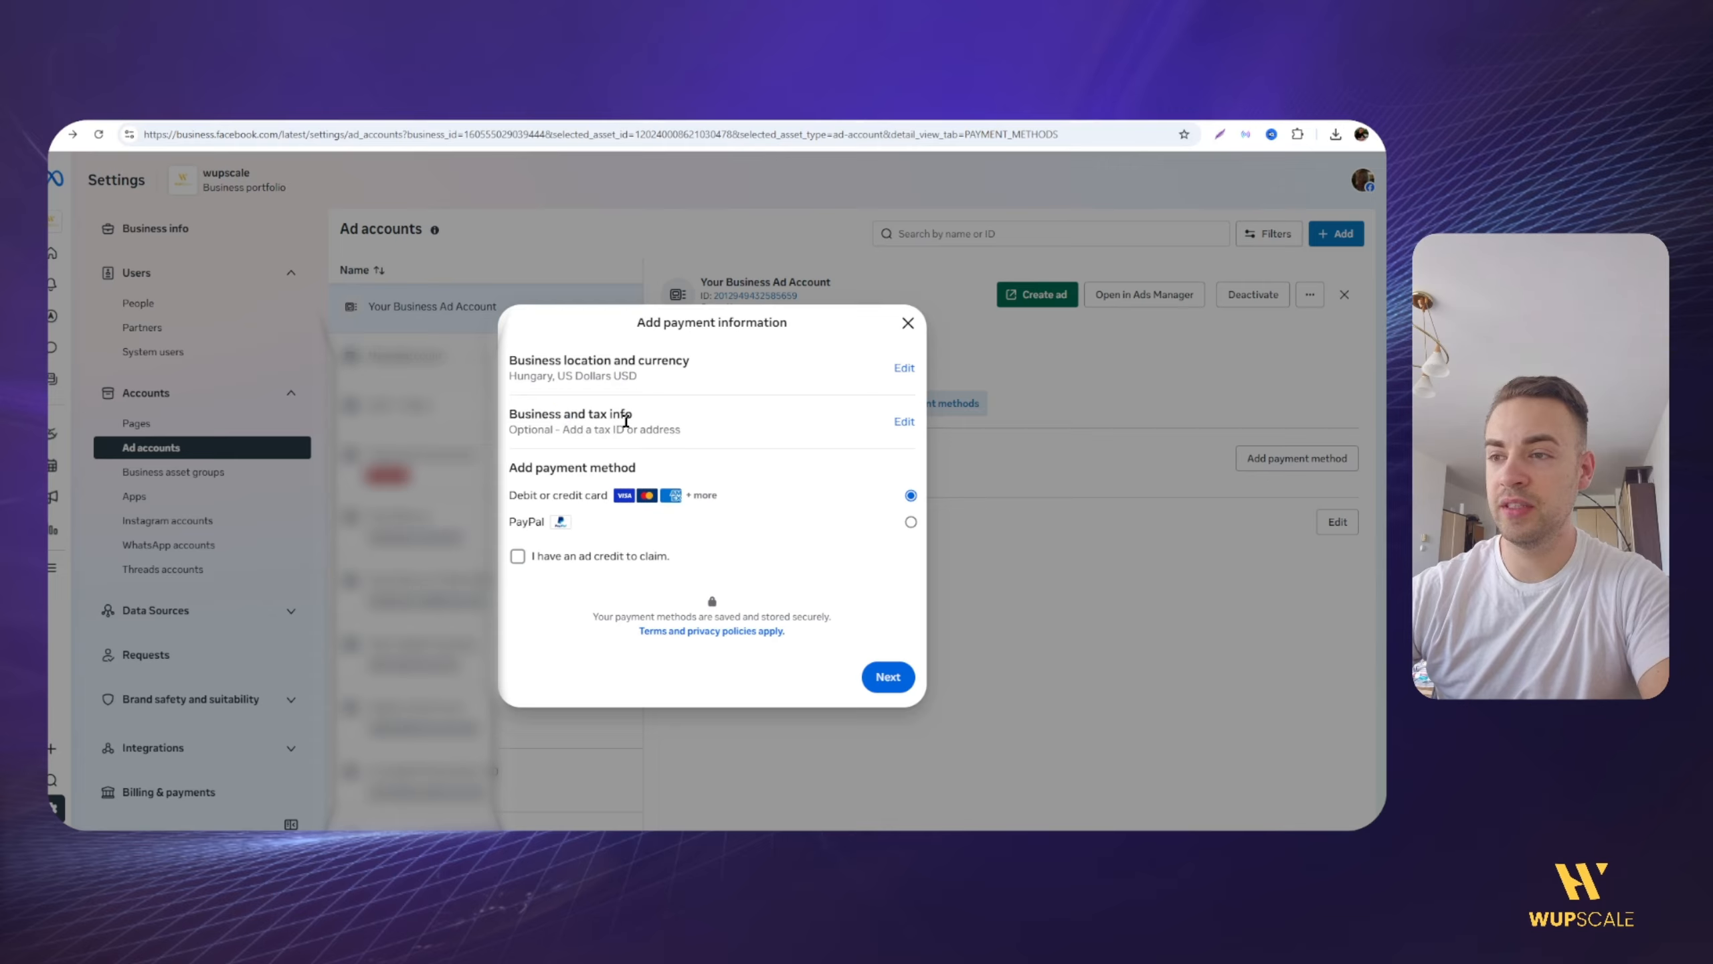
click(904, 369)
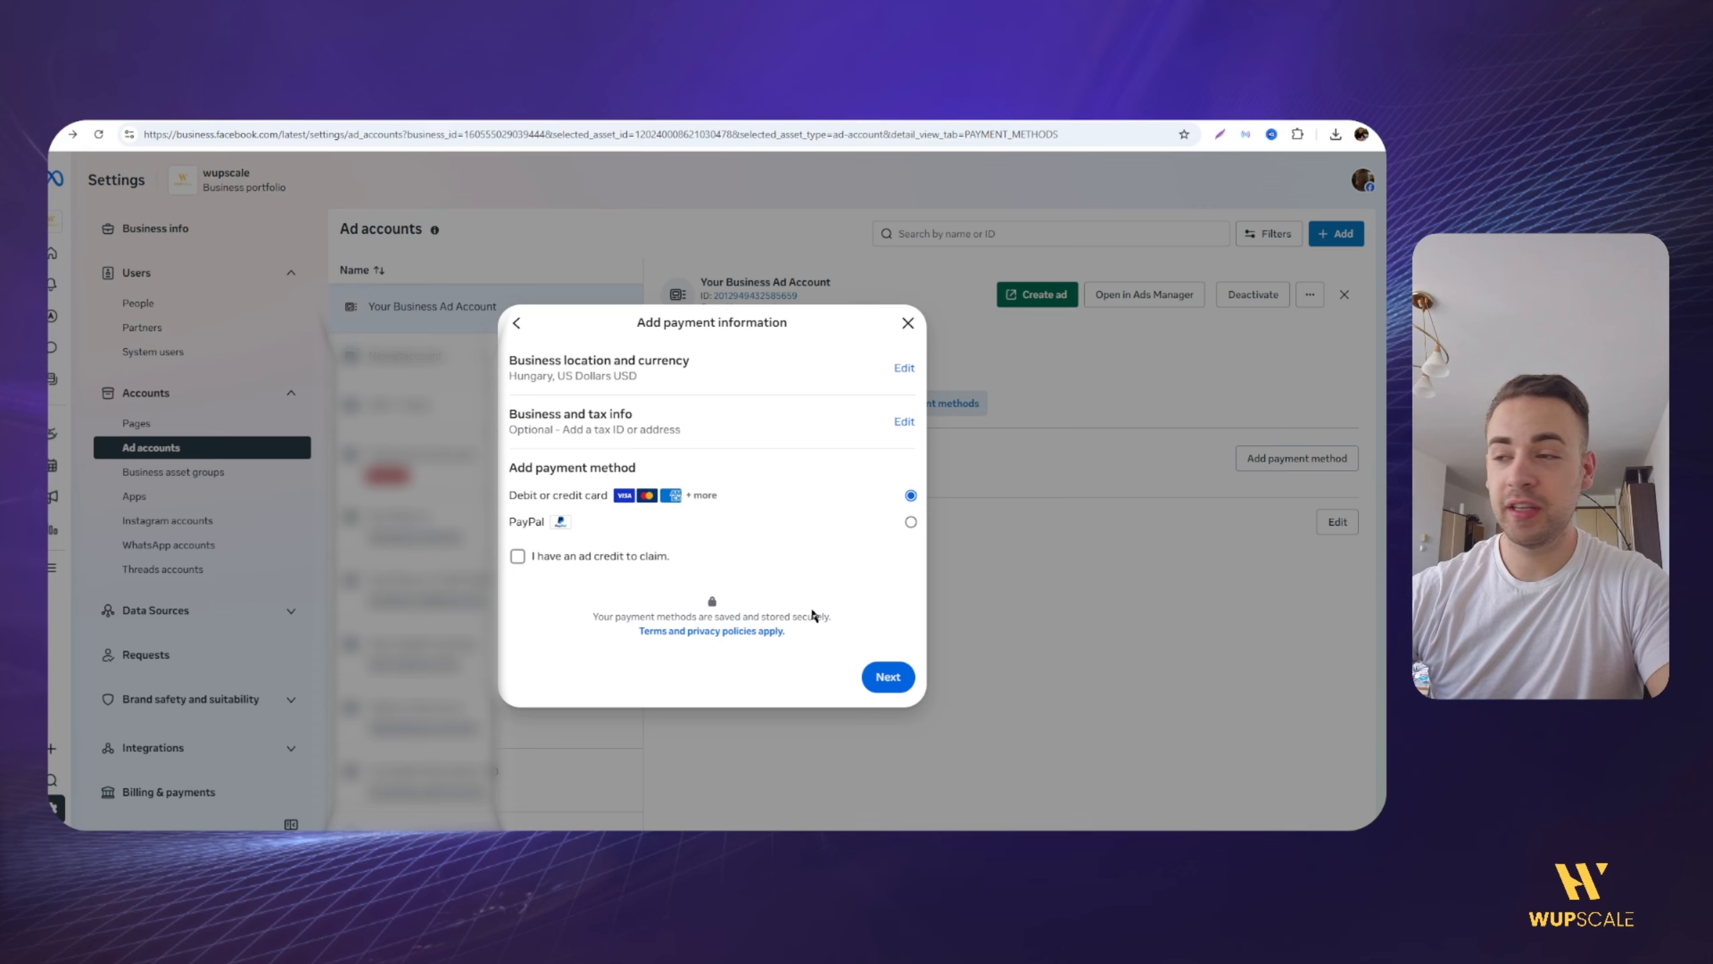
click(887, 676)
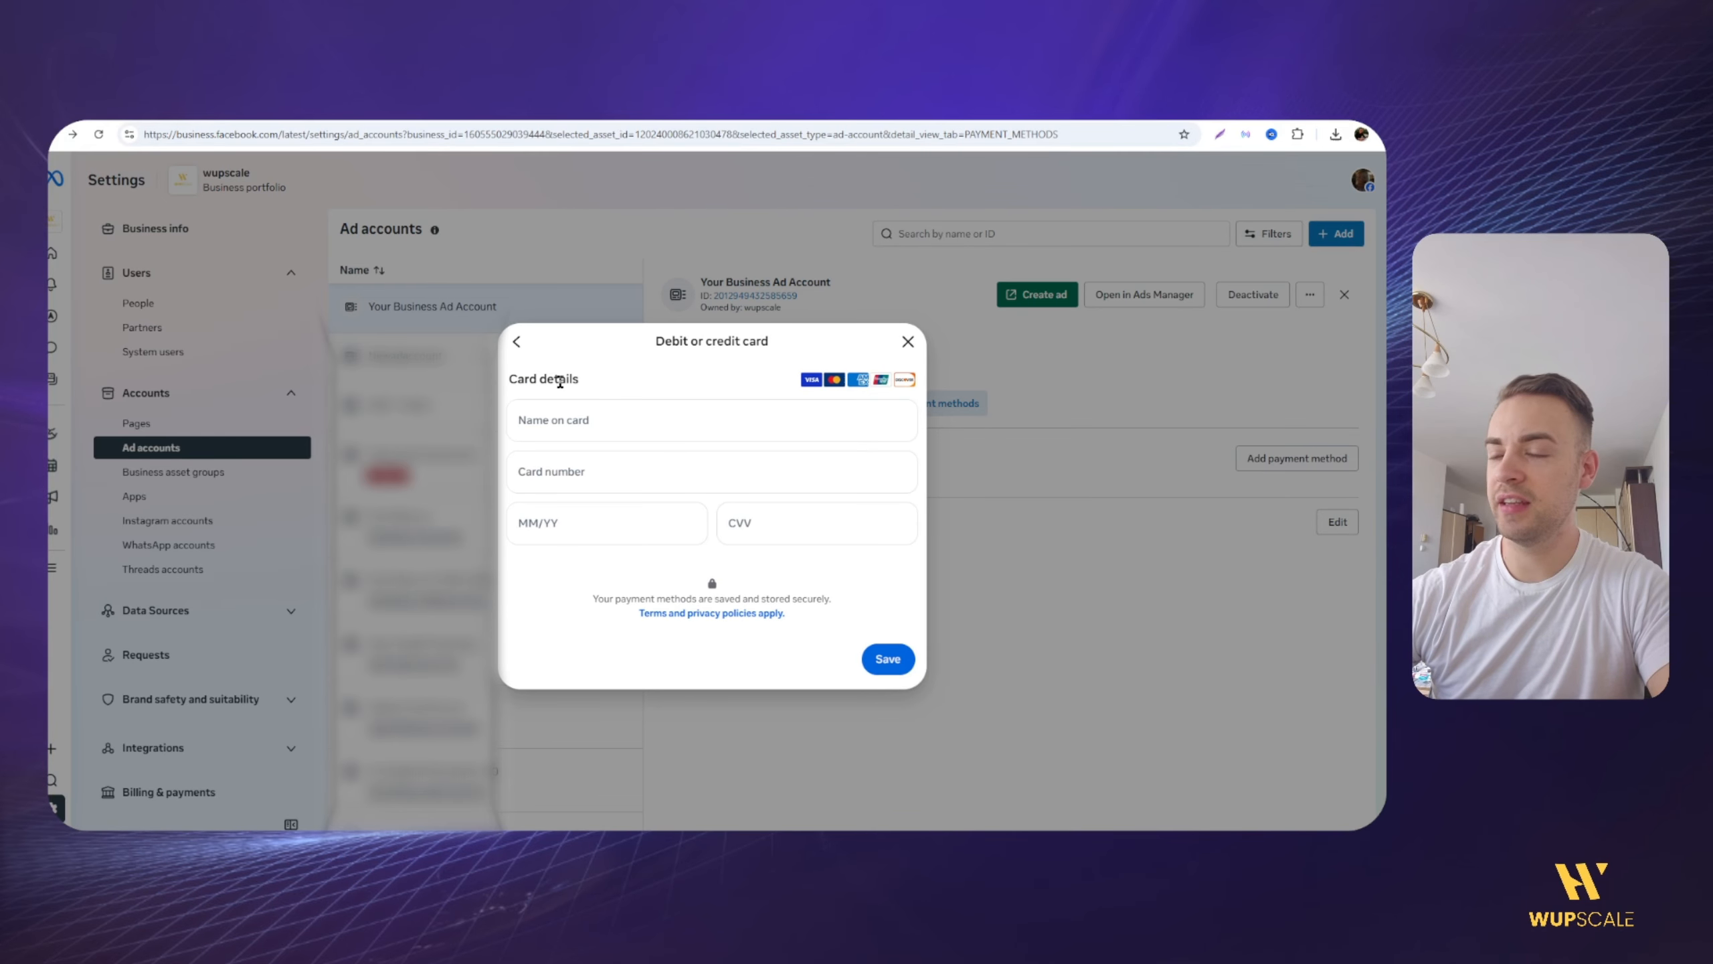
click(591, 420)
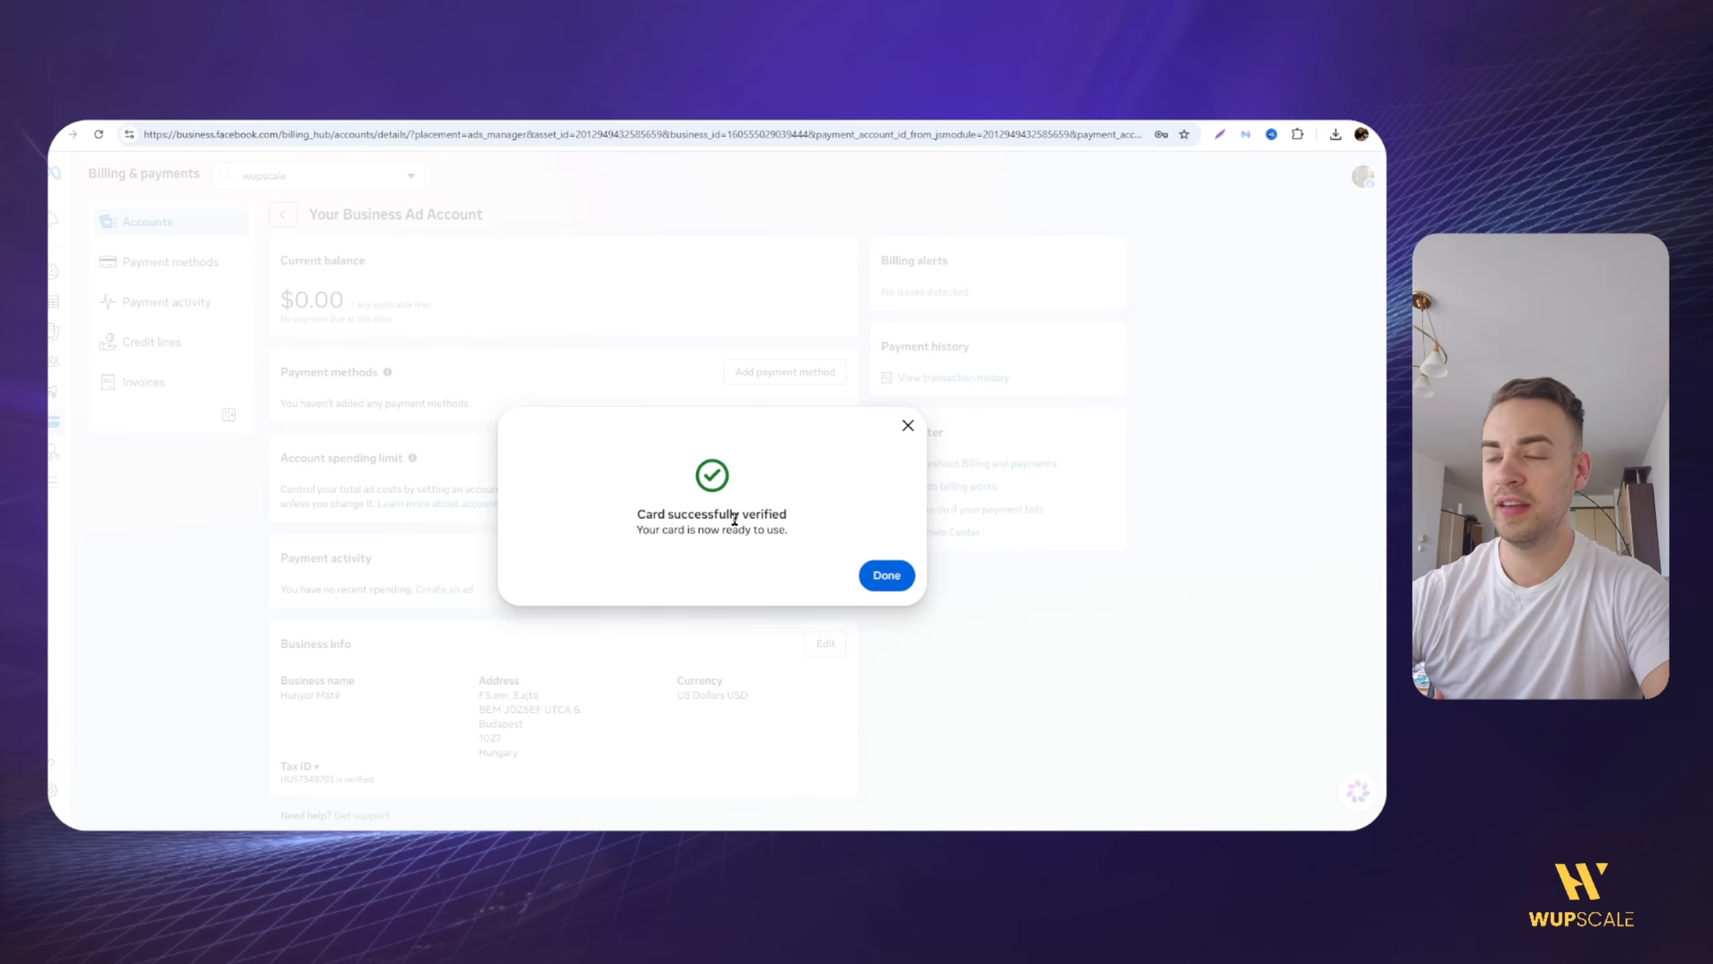
click(887, 576)
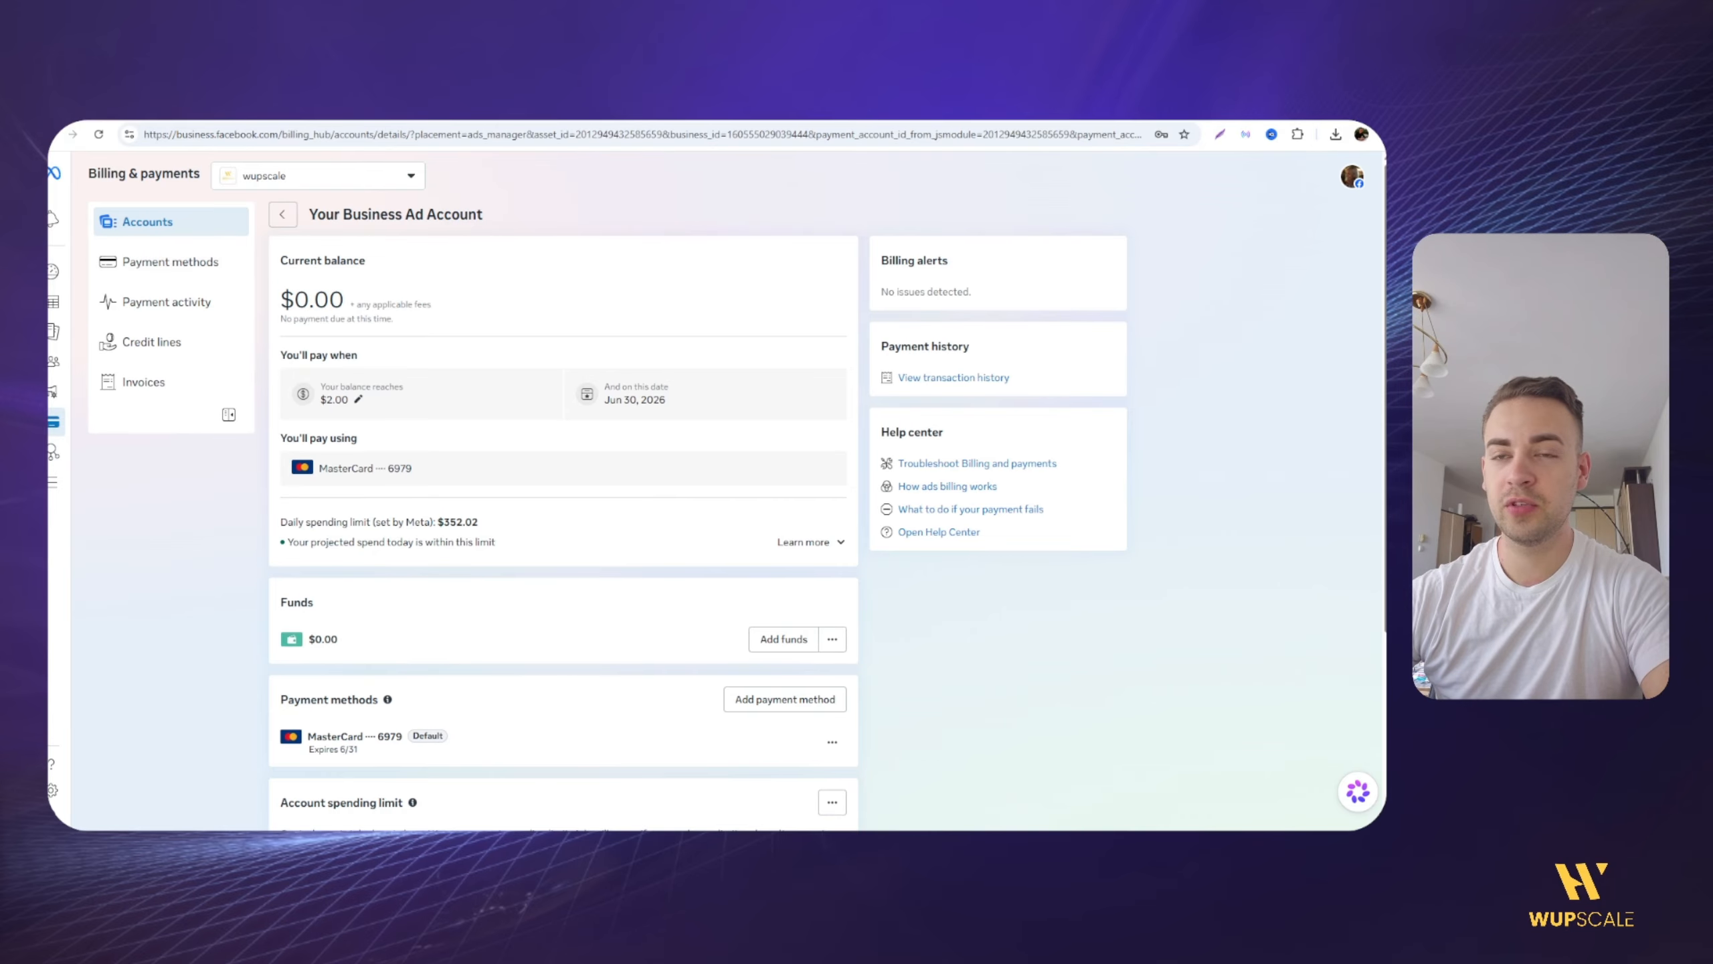
Step: Check the ad account's campaigns in Ads Manager and its setup status in the Account Overview
click(54, 308)
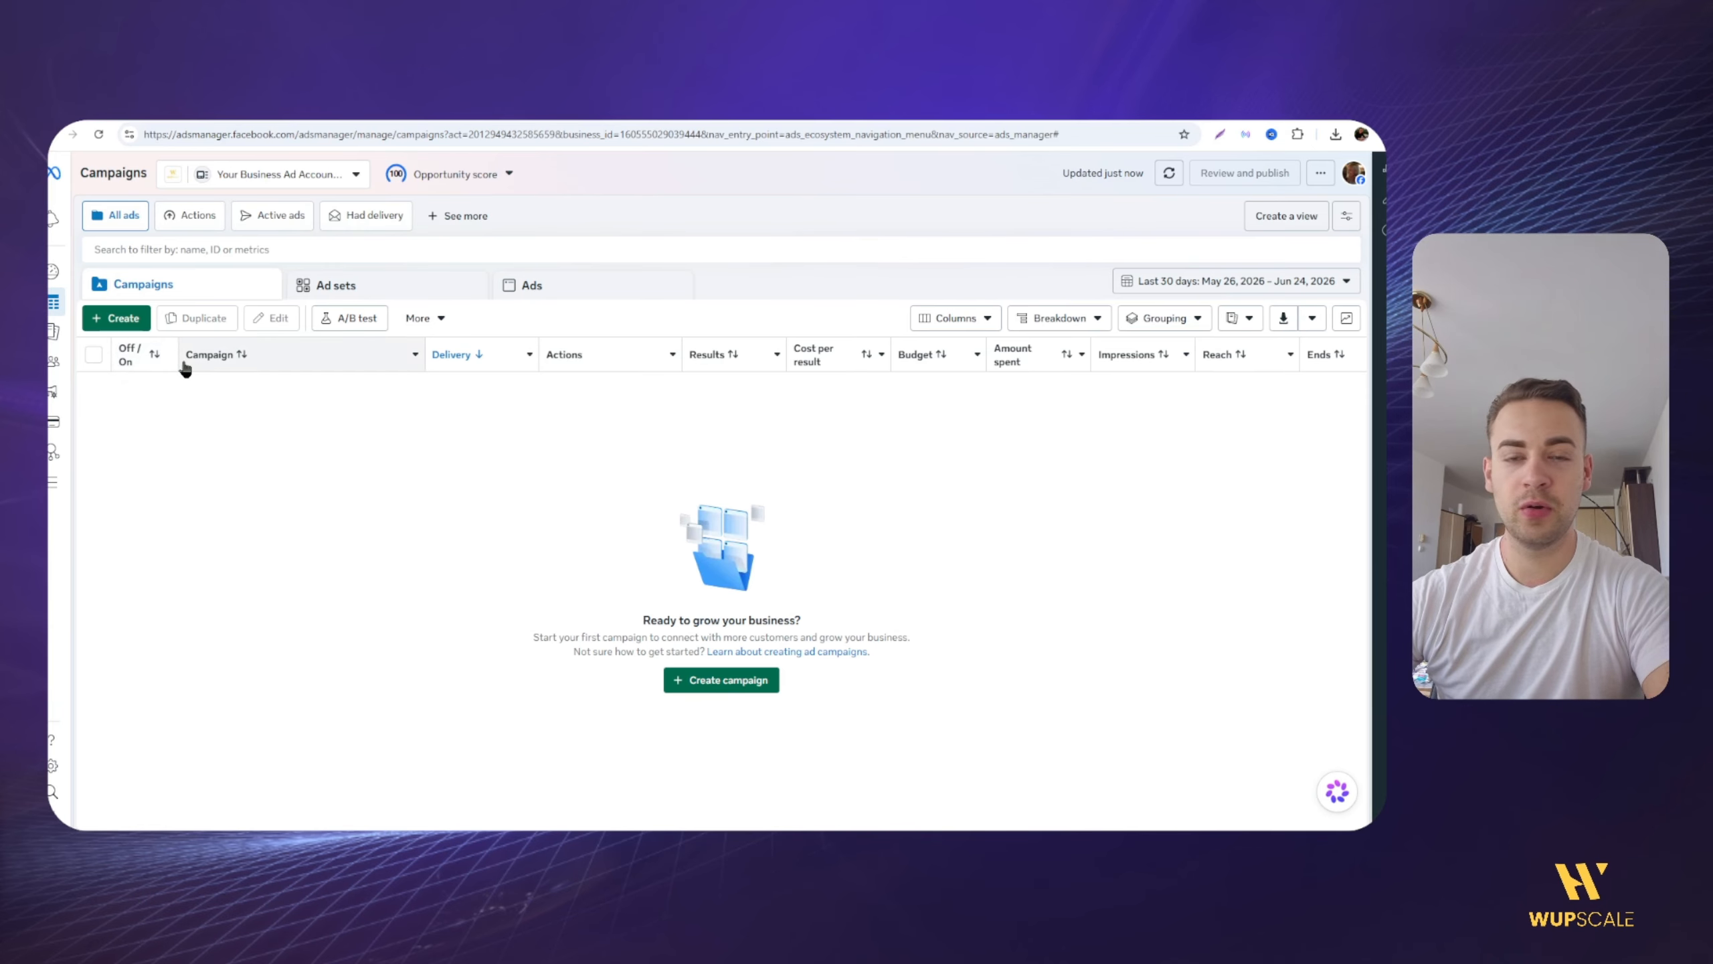
click(54, 272)
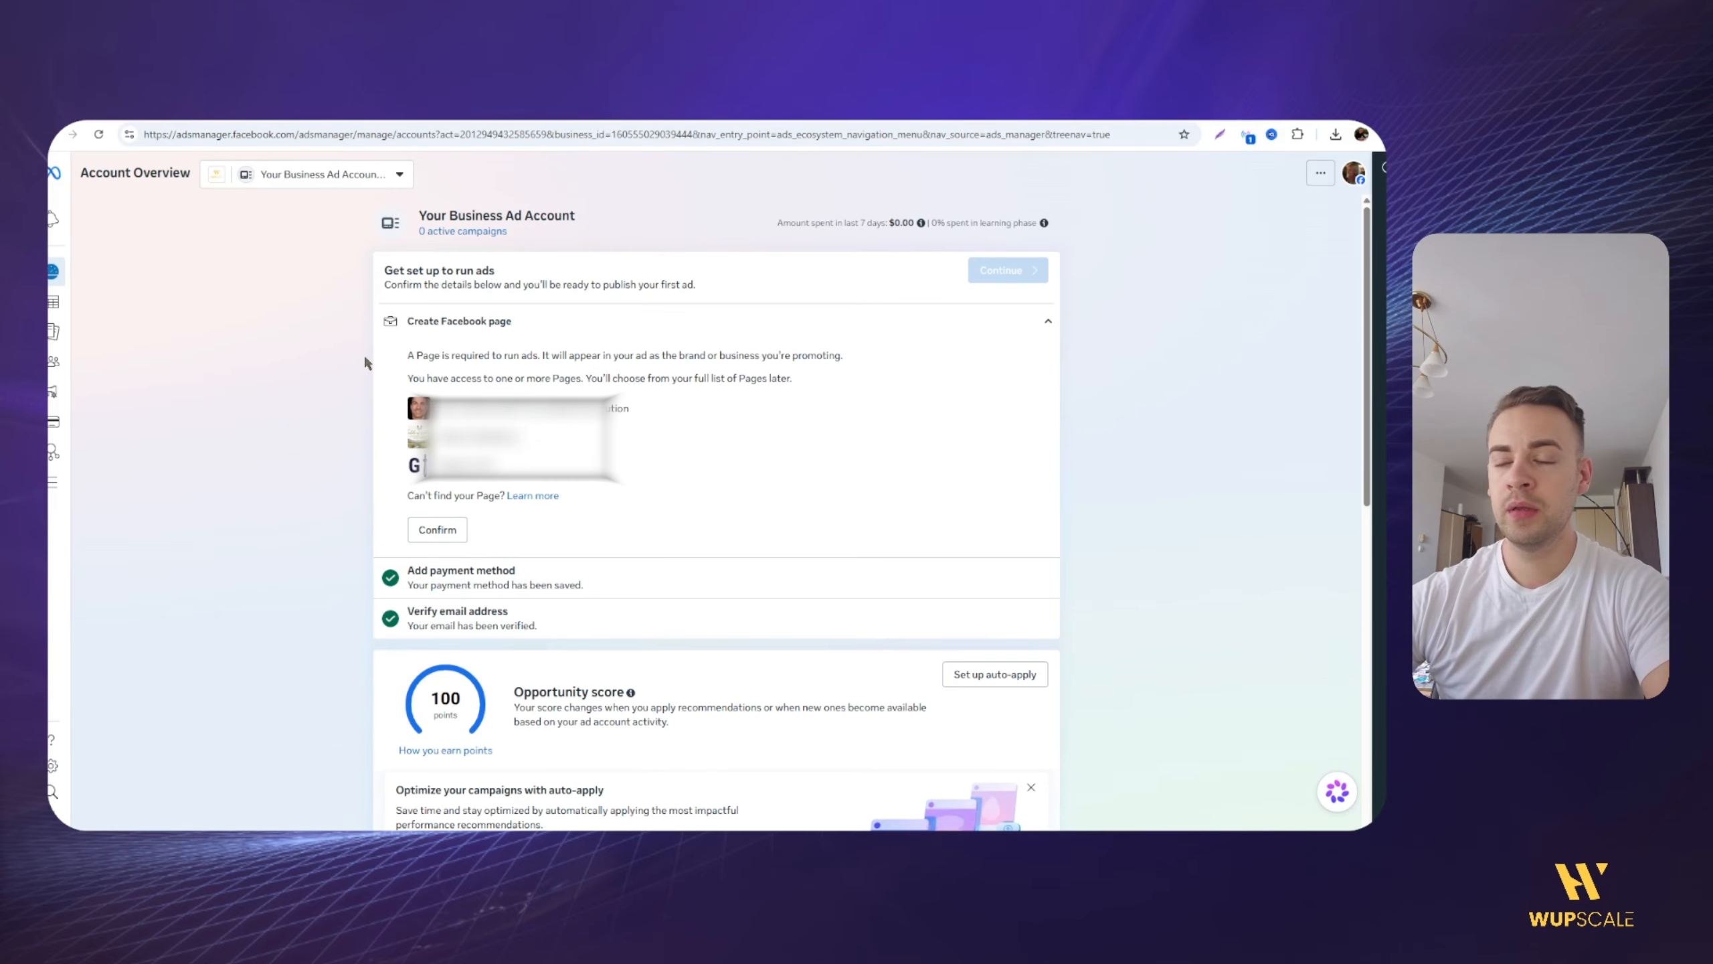
Step: Confirm the Facebook Page access in the setup checklist for Your Business Ad Account
mouse_move(413, 609)
mouse_down()
mouse_move(483, 612)
mouse_move(513, 573)
mouse_up()
click(483, 611)
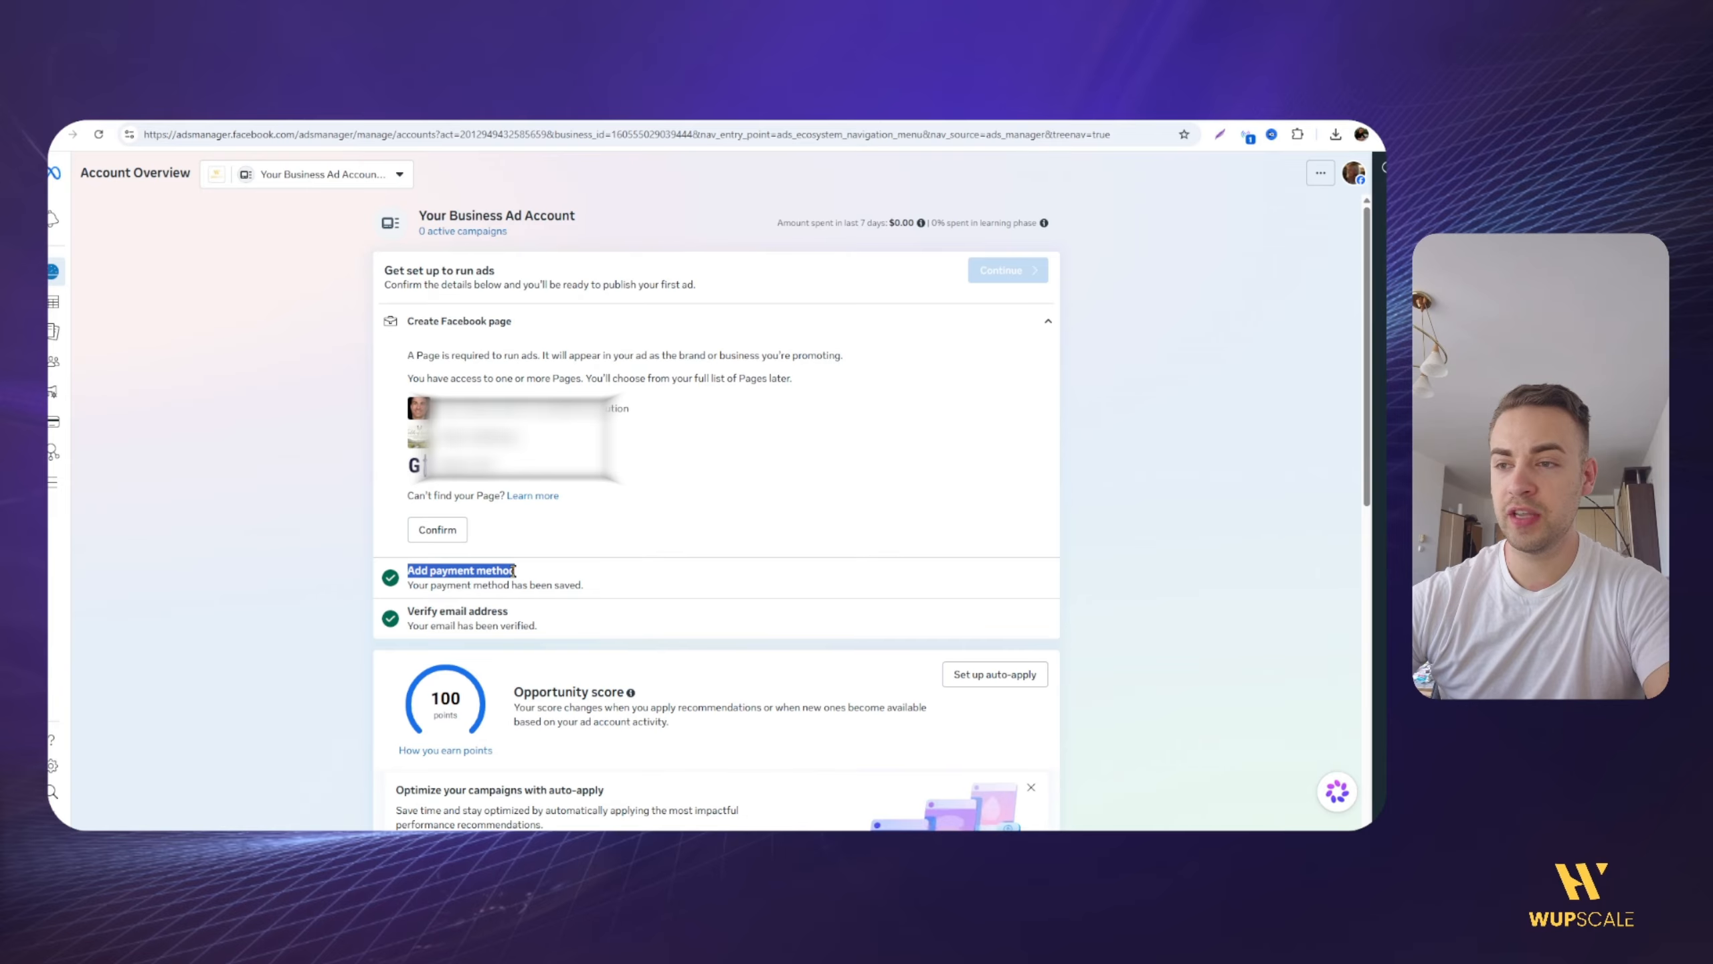
click(511, 572)
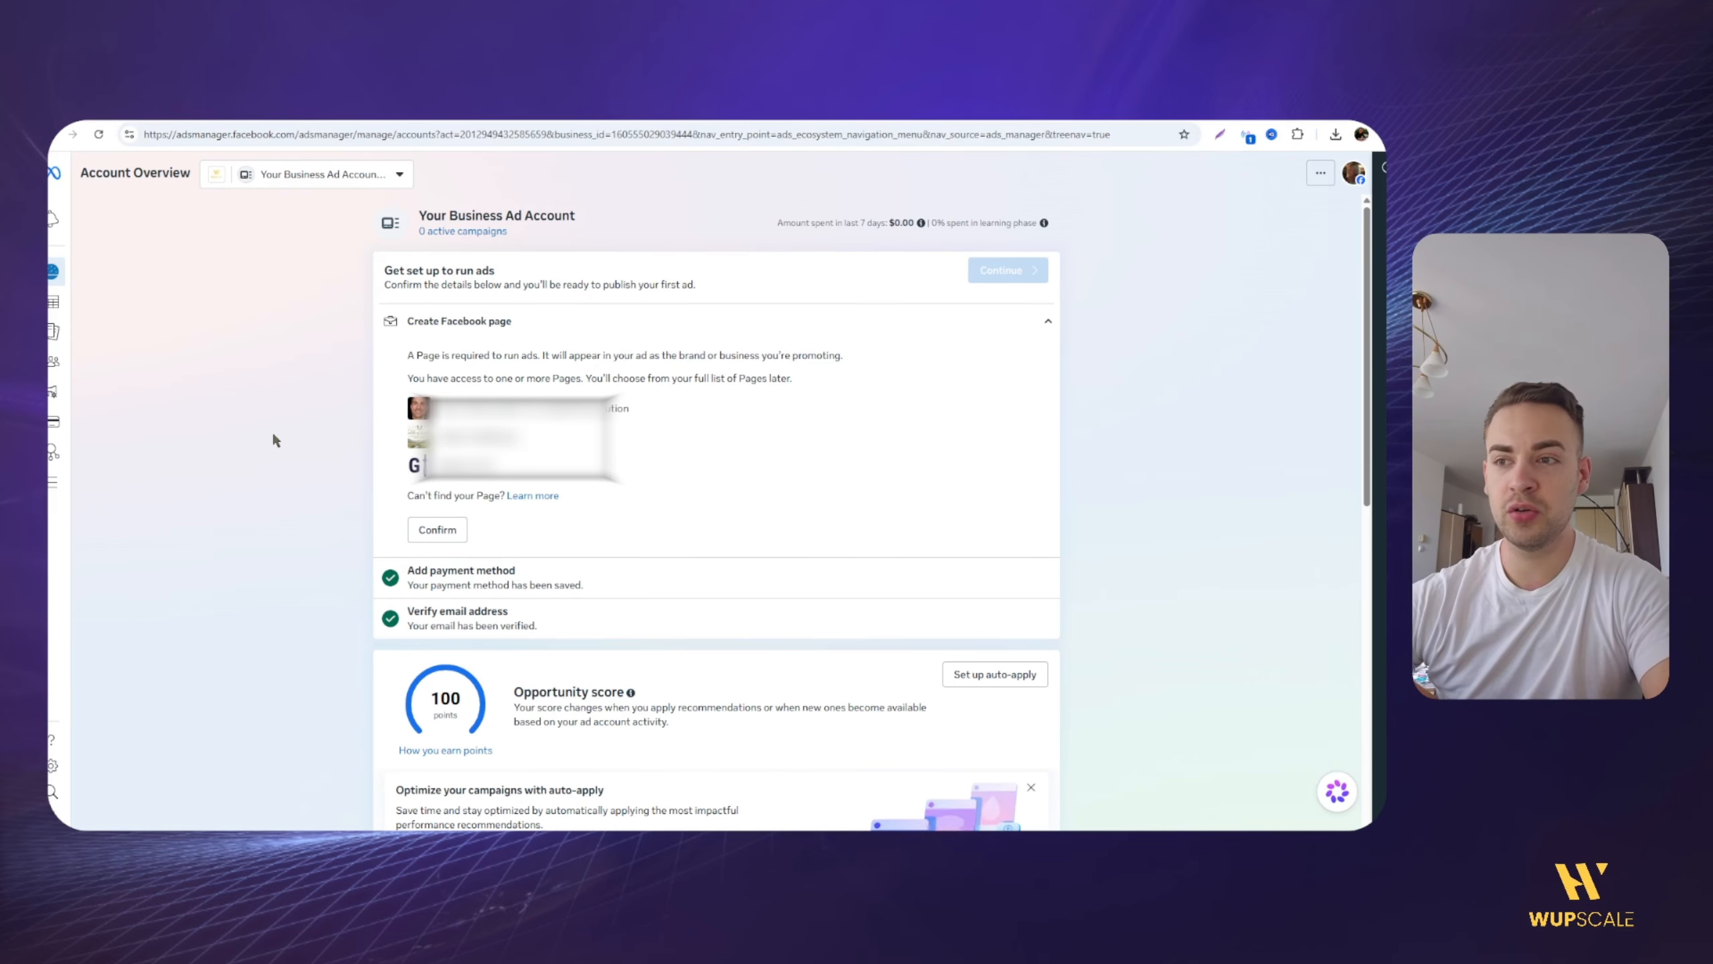
click(448, 530)
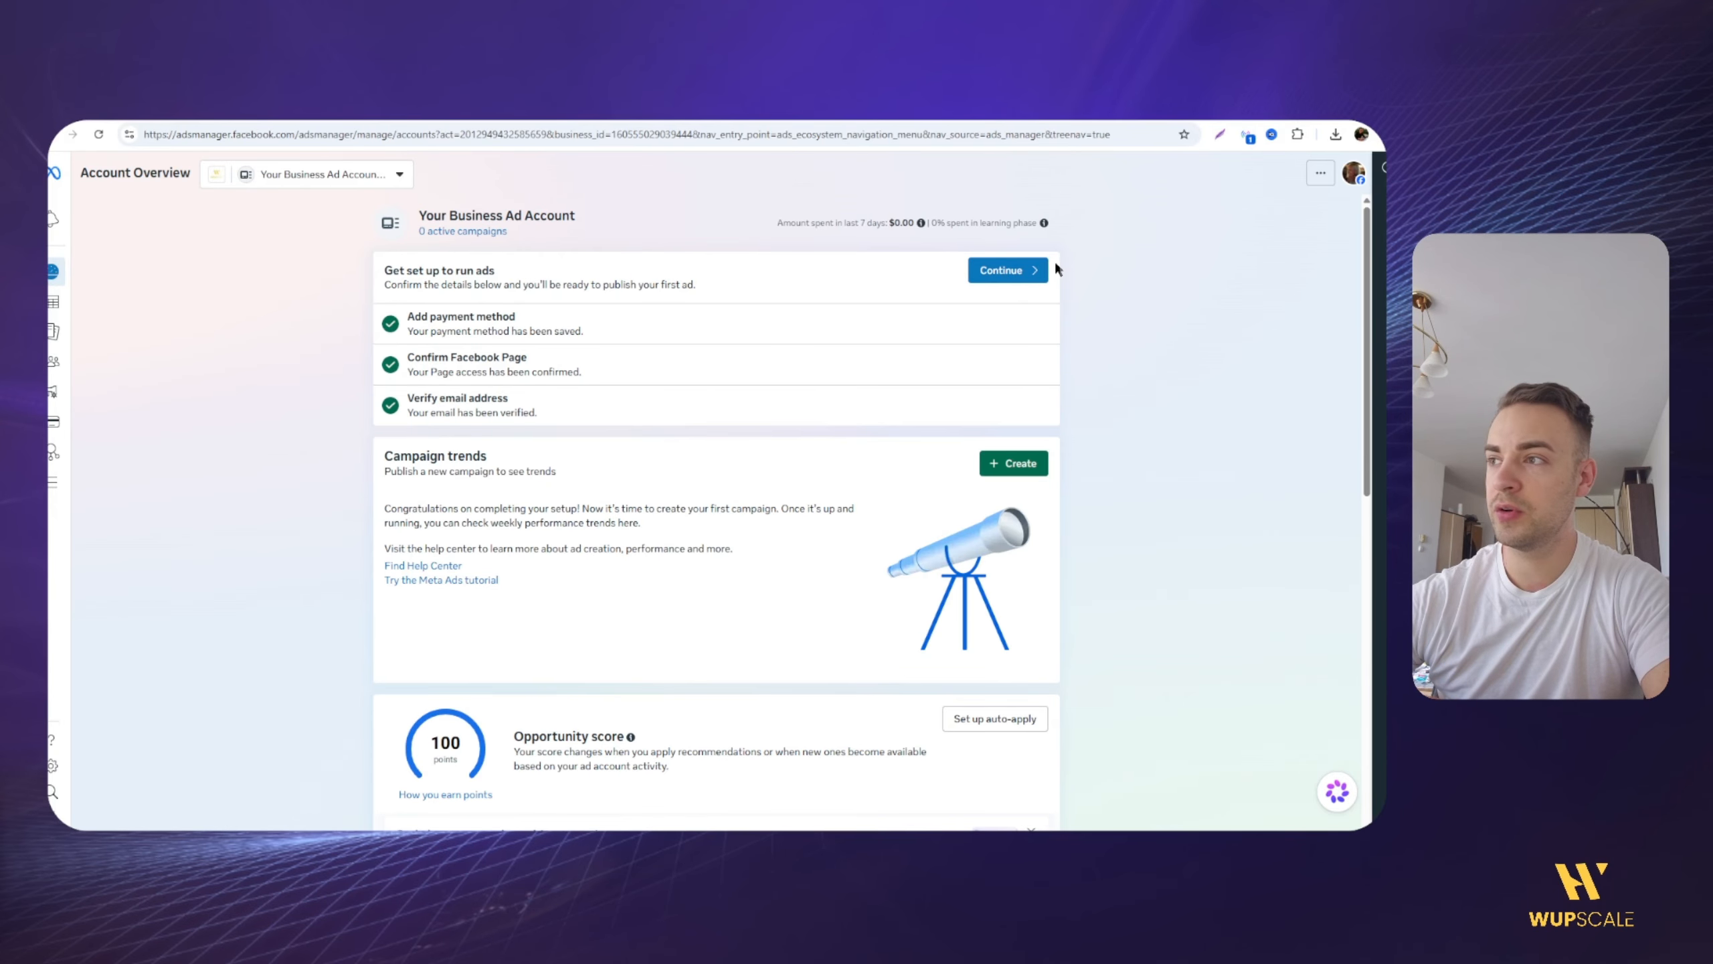
click(1012, 270)
click(594, 586)
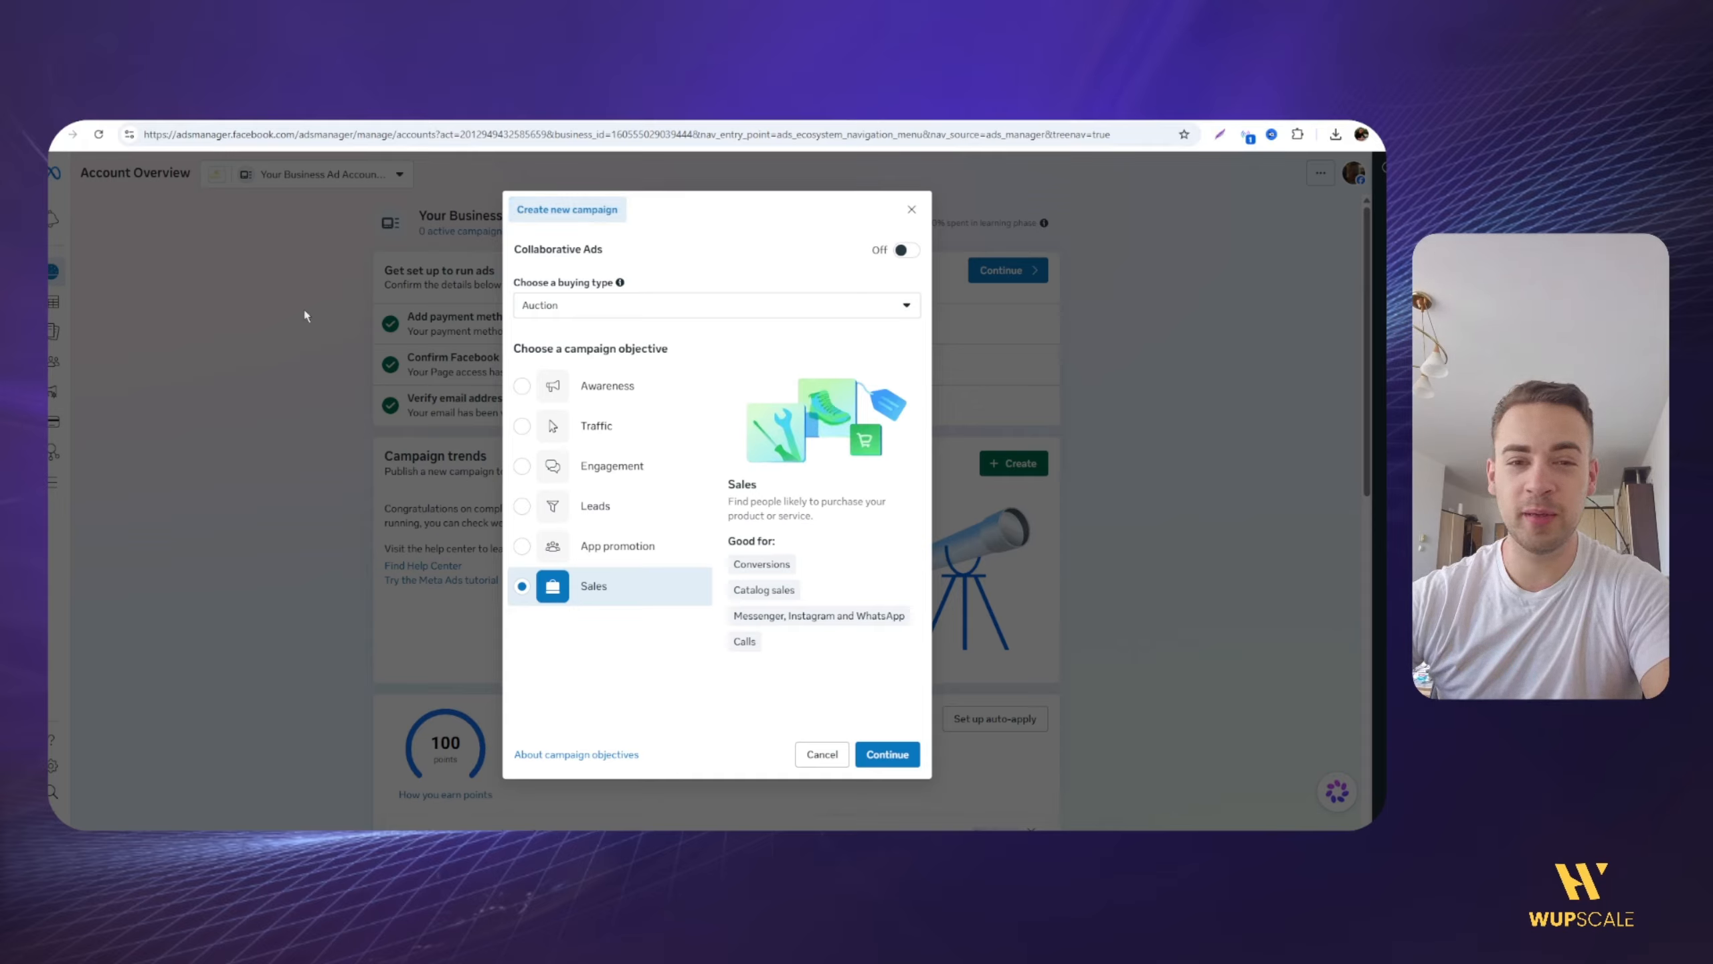
click(912, 209)
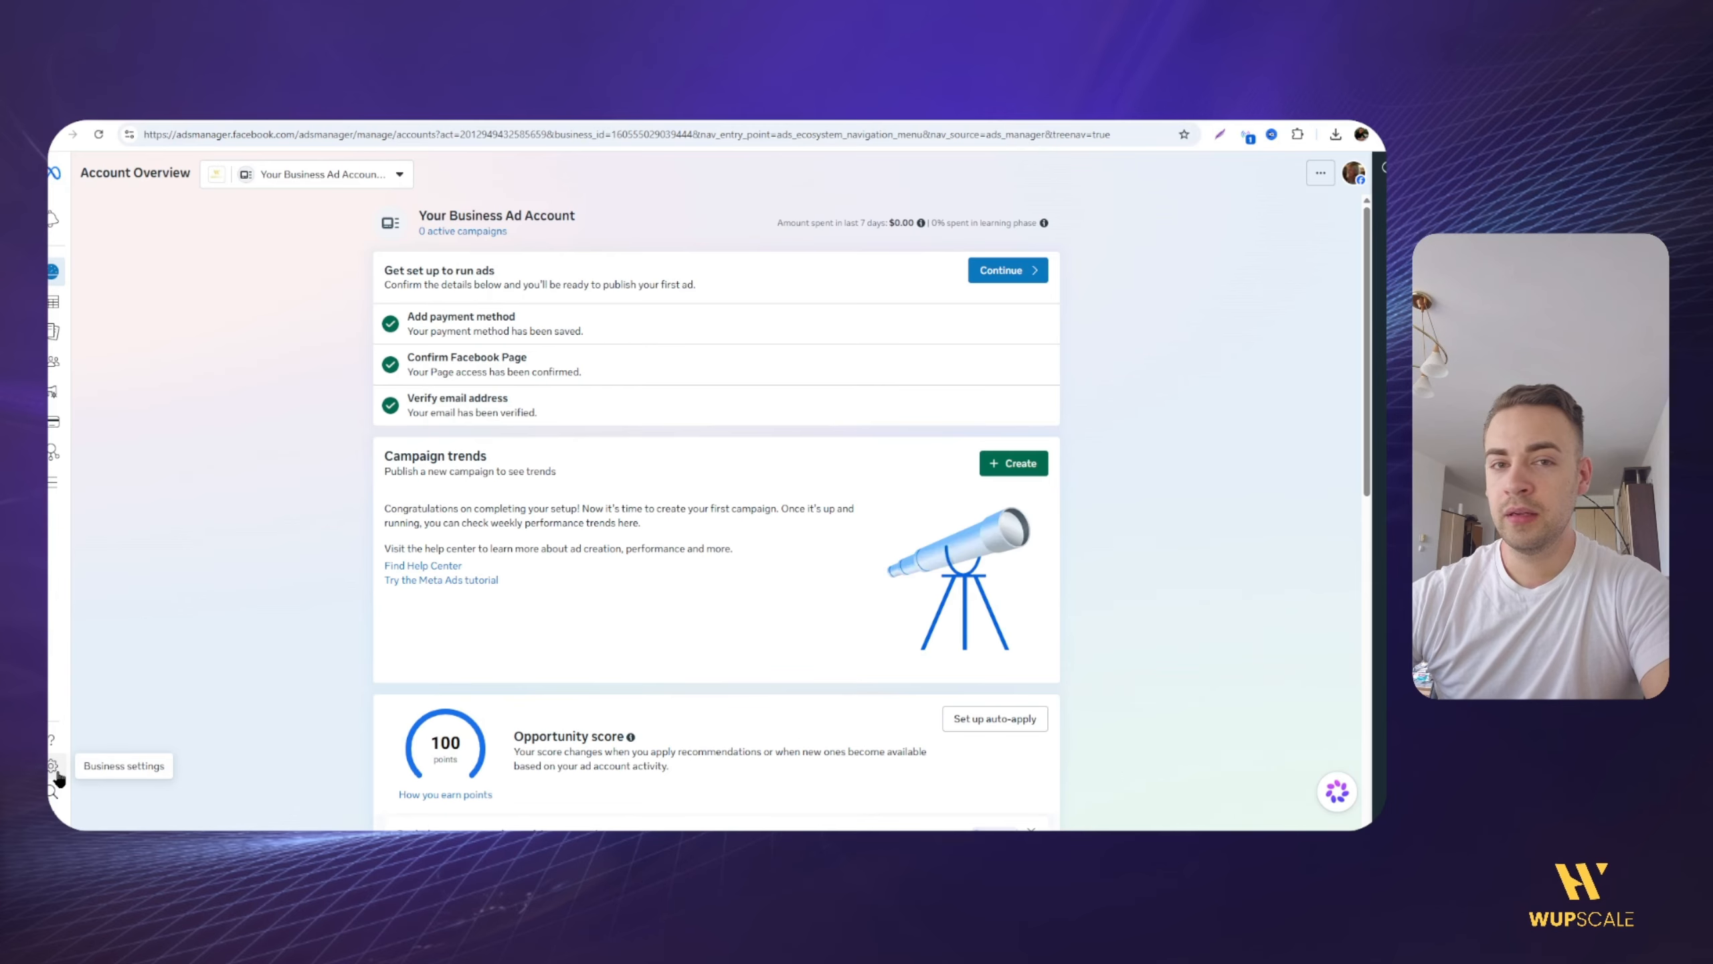
Step: Open the business settings of the wupscale business portfolio
click(58, 776)
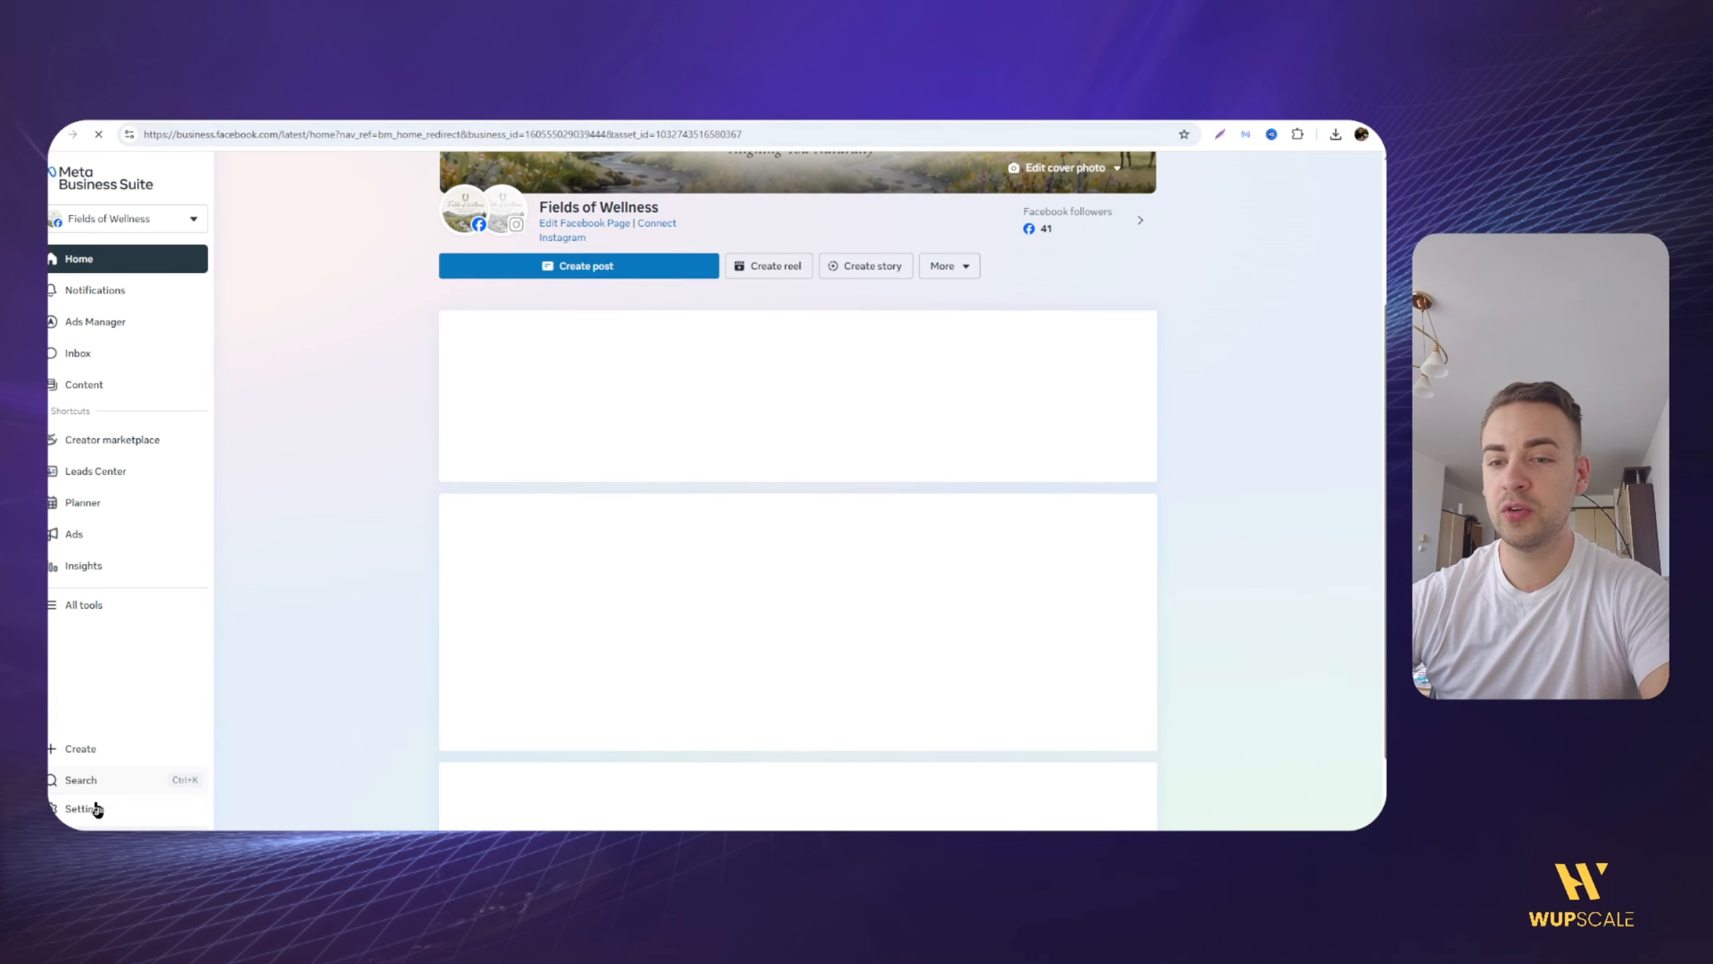
click(84, 819)
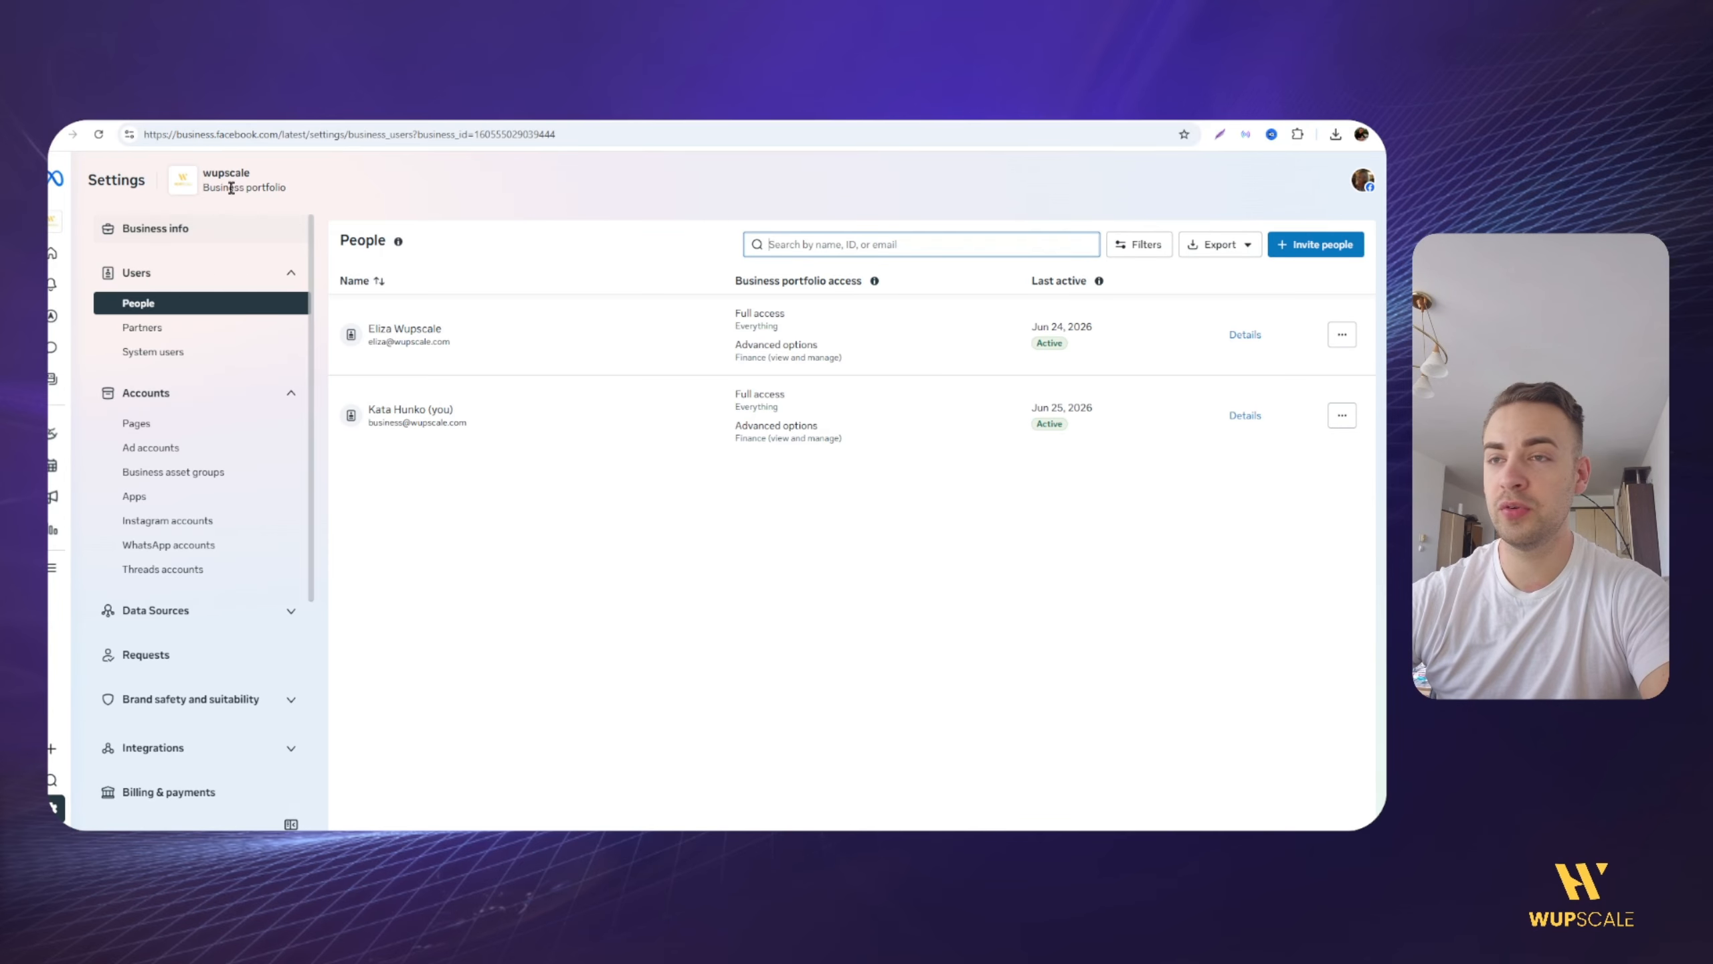
mouse_move(211, 173)
mouse_down()
mouse_move(234, 175)
mouse_move(218, 196)
mouse_up()
click(288, 183)
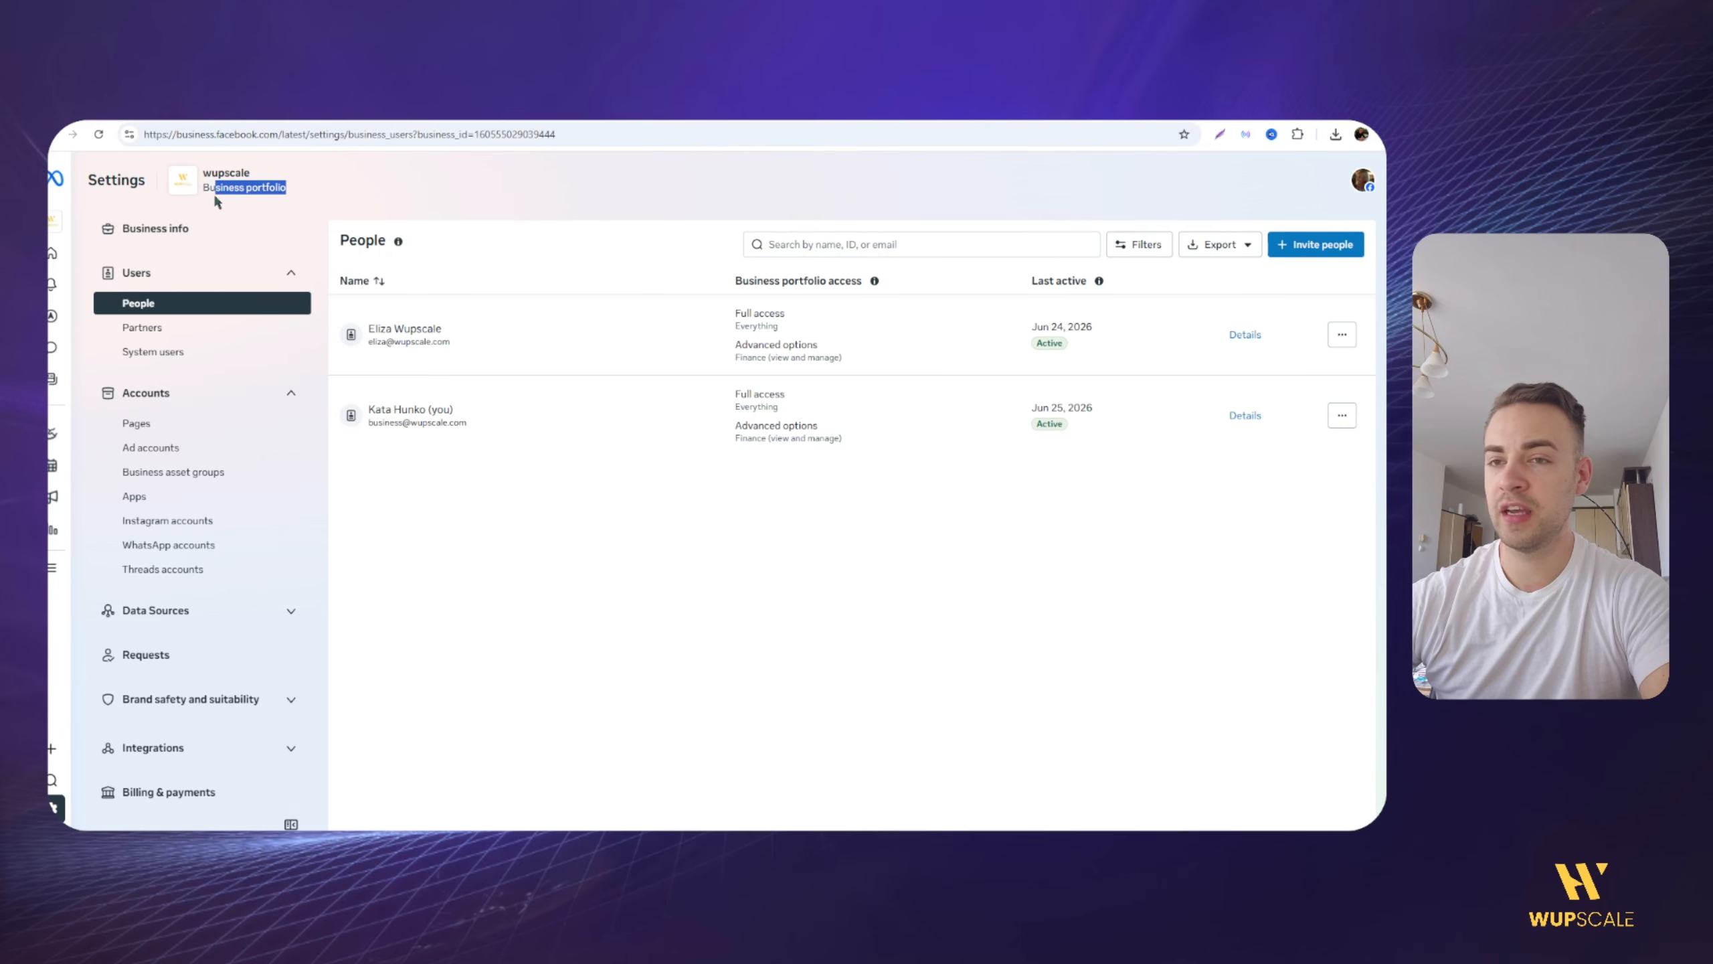
click(217, 195)
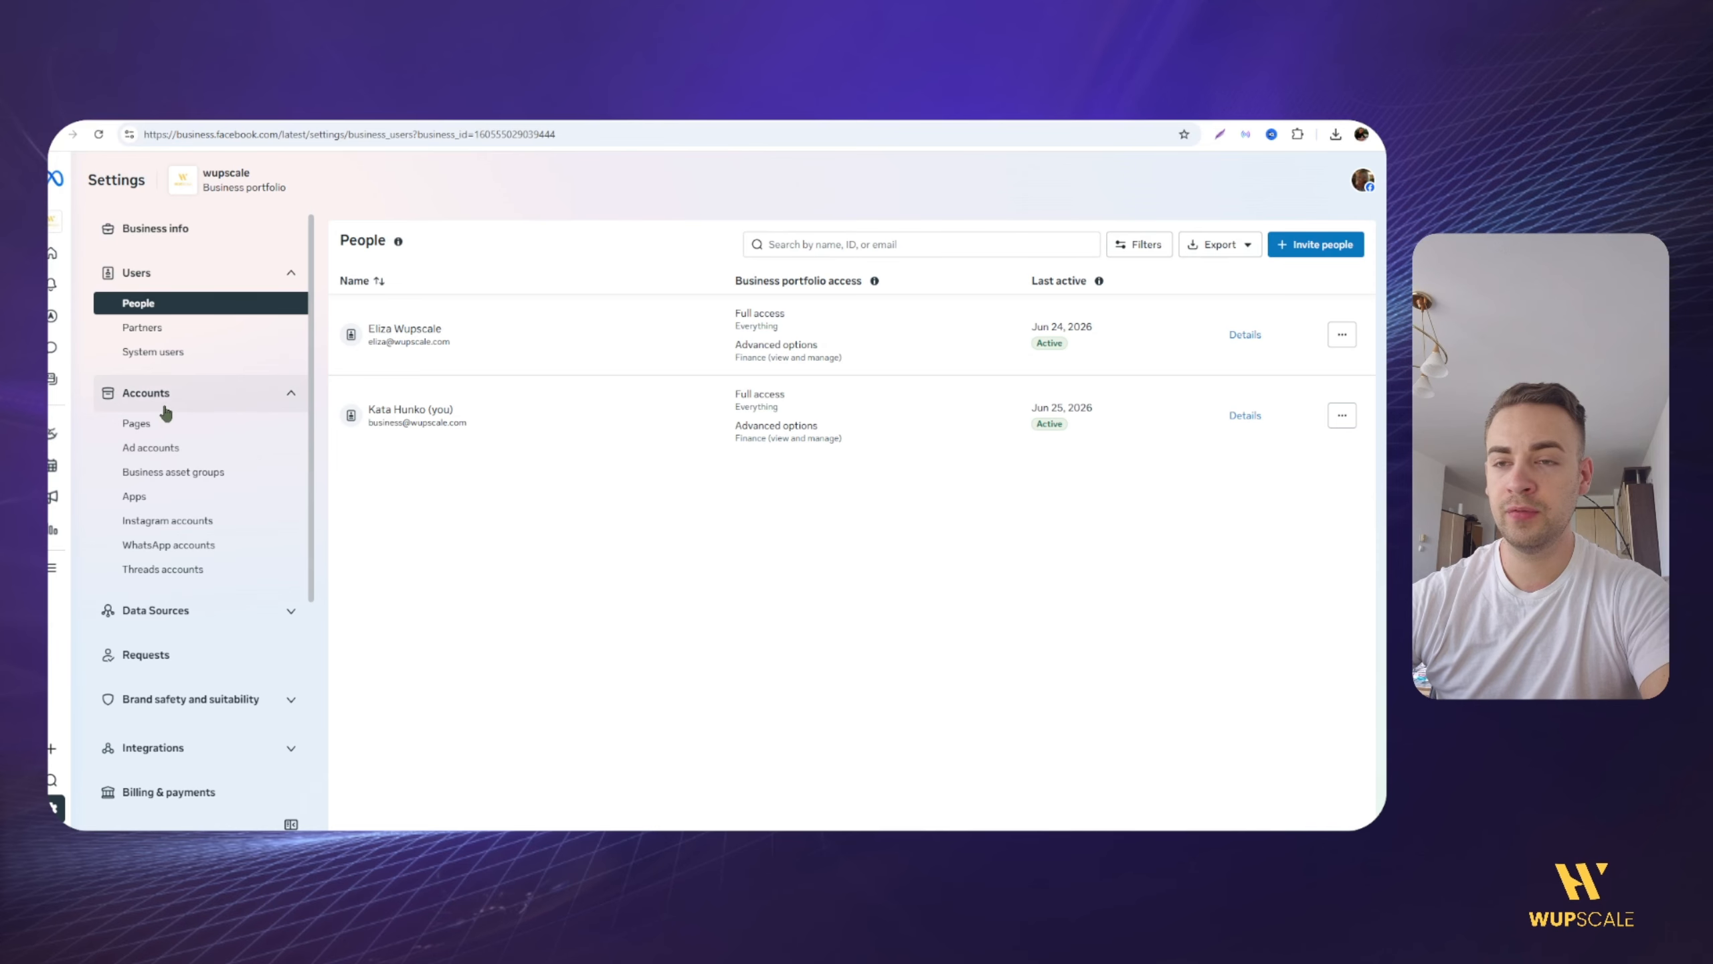
Step: Review the portfolio's Instagram accounts, the requirements for adding one, and the people assigned to the selected account
click(165, 523)
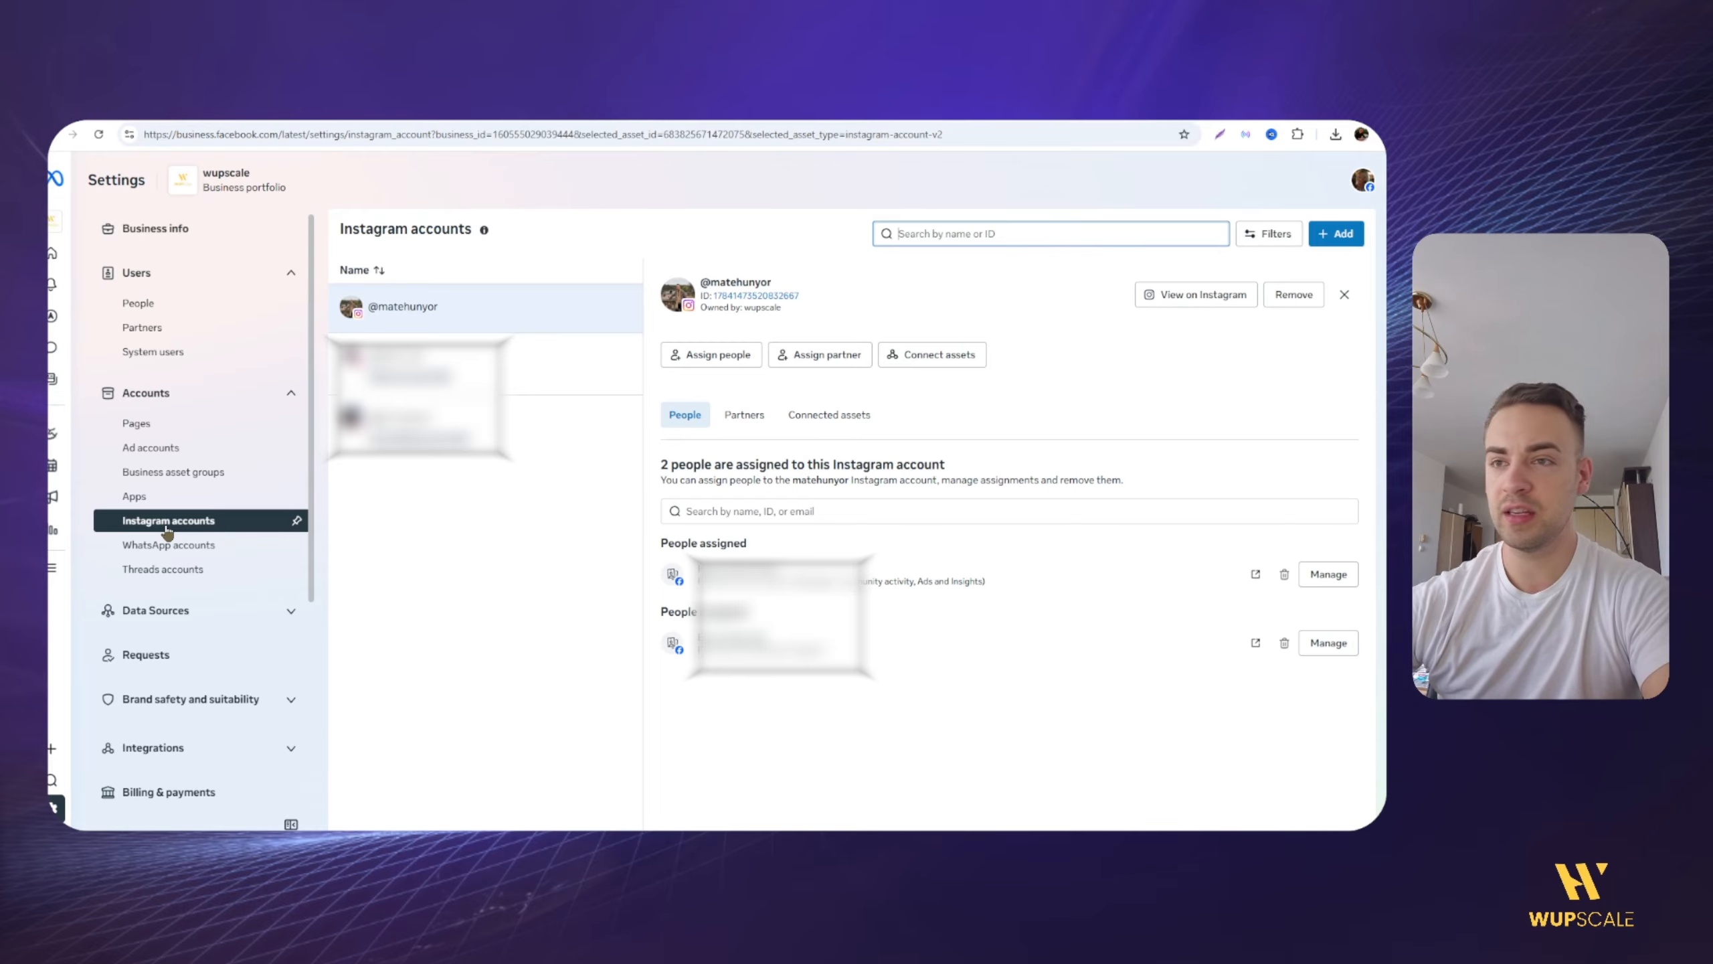
click(1357, 235)
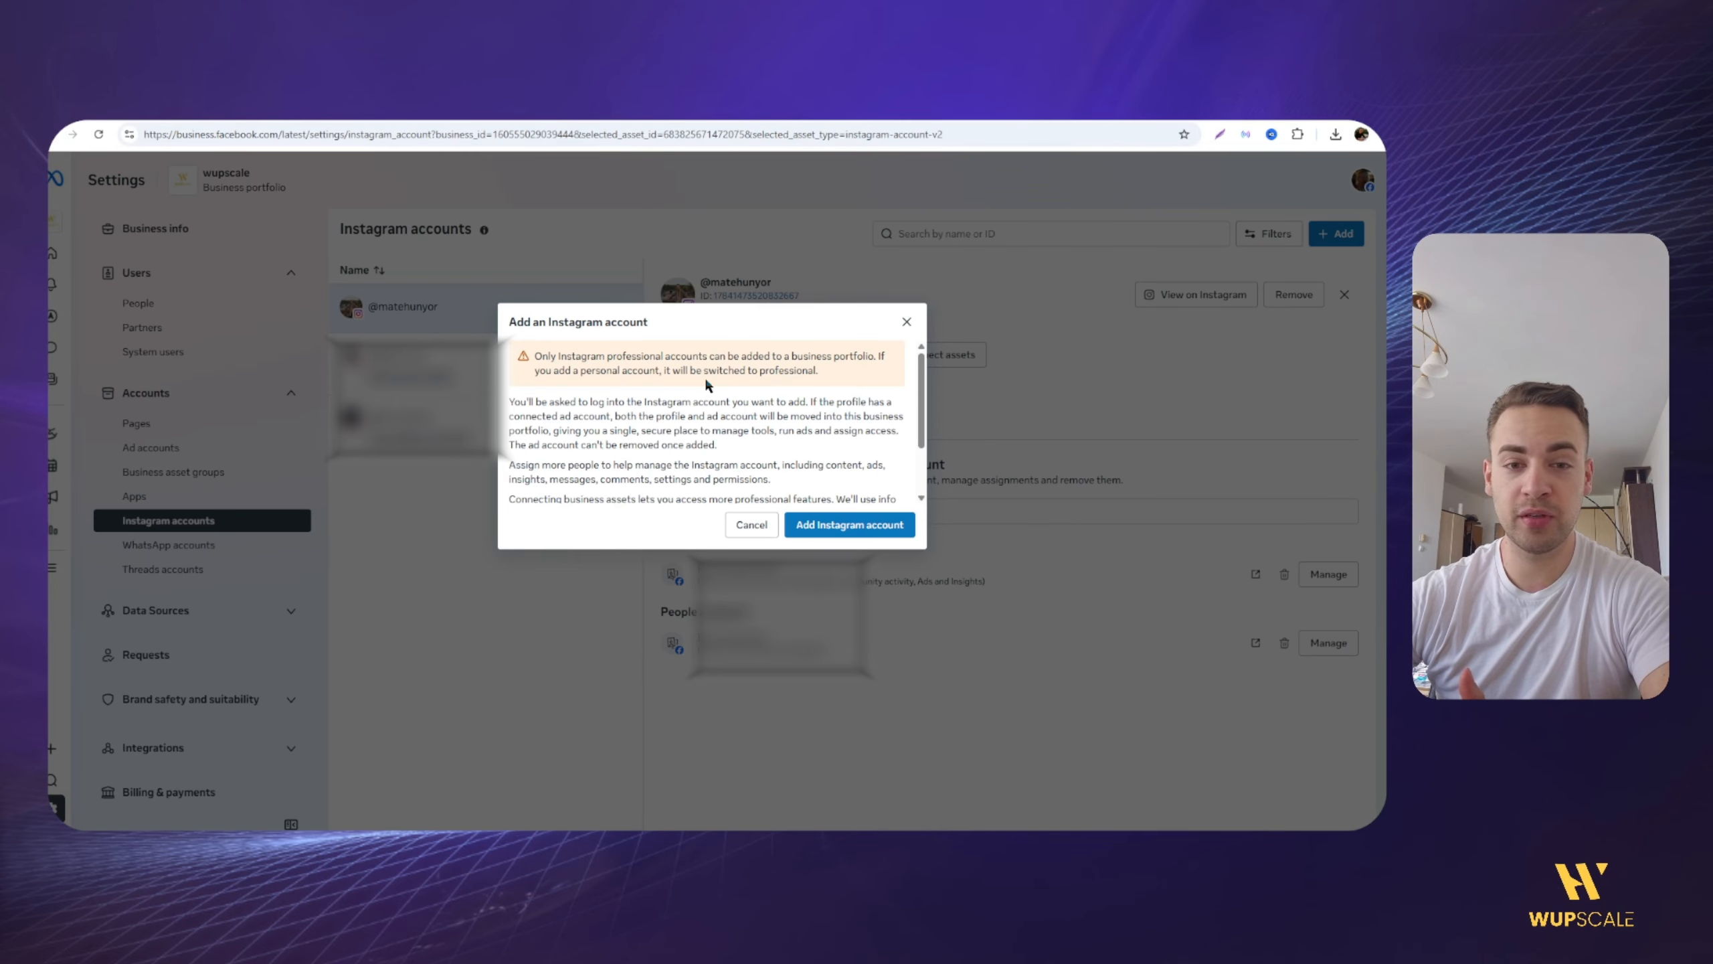
click(907, 322)
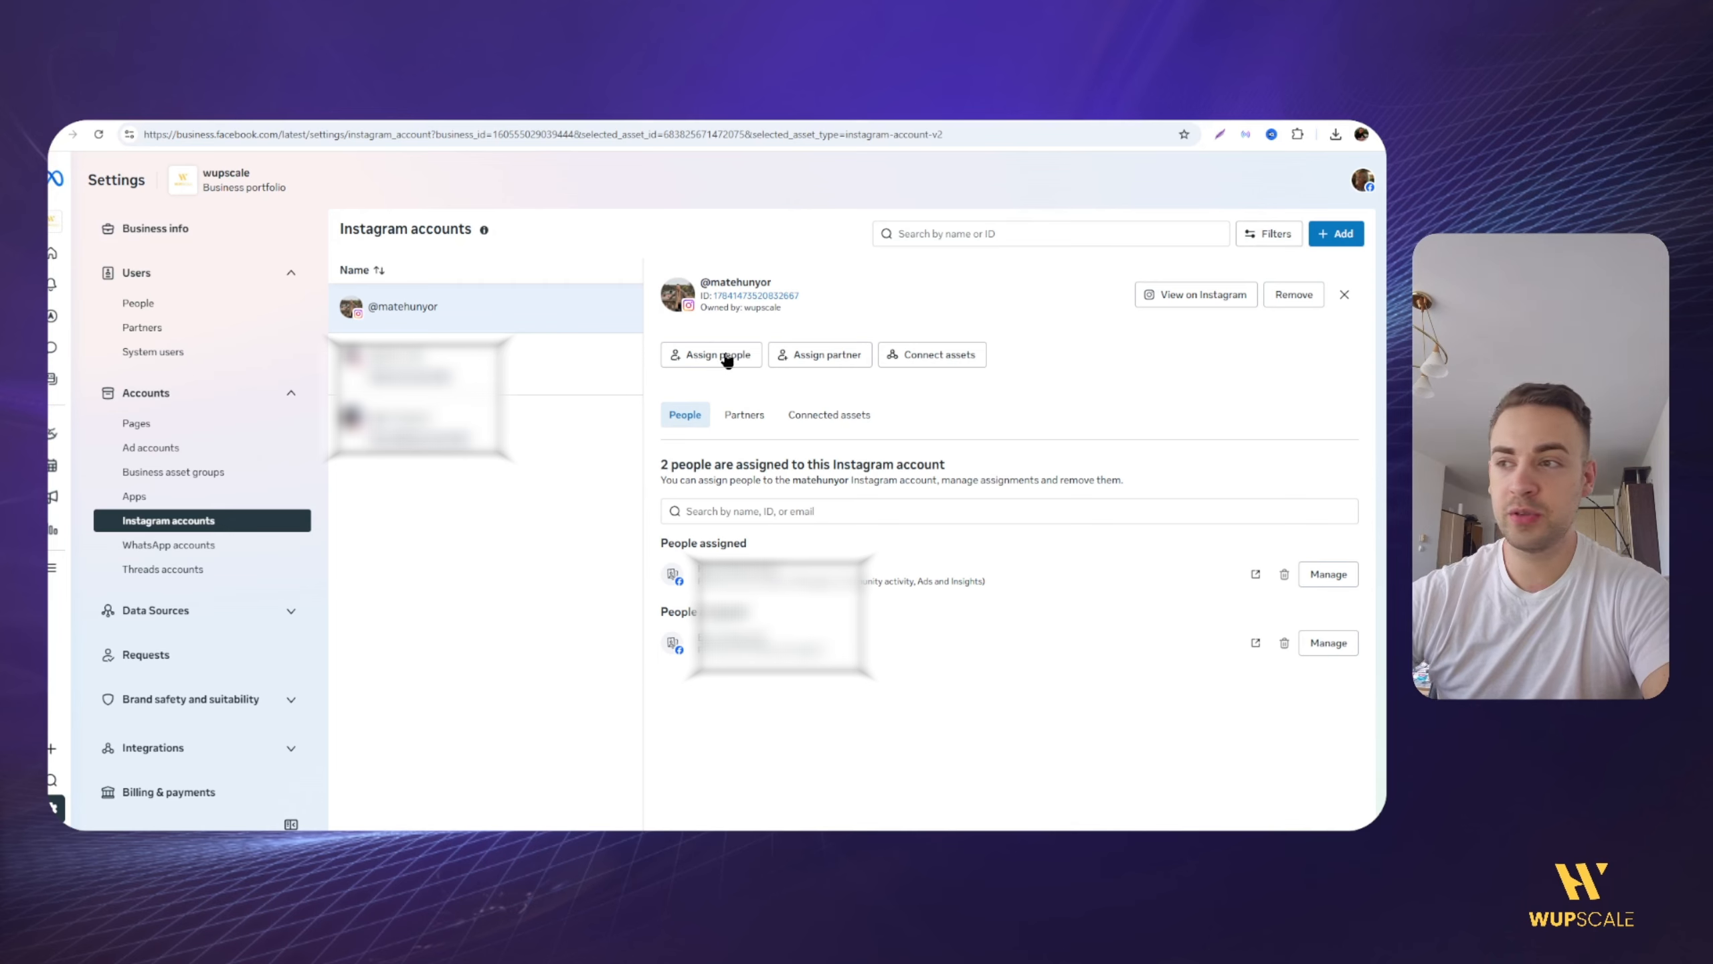
drag(715, 464, 815, 462)
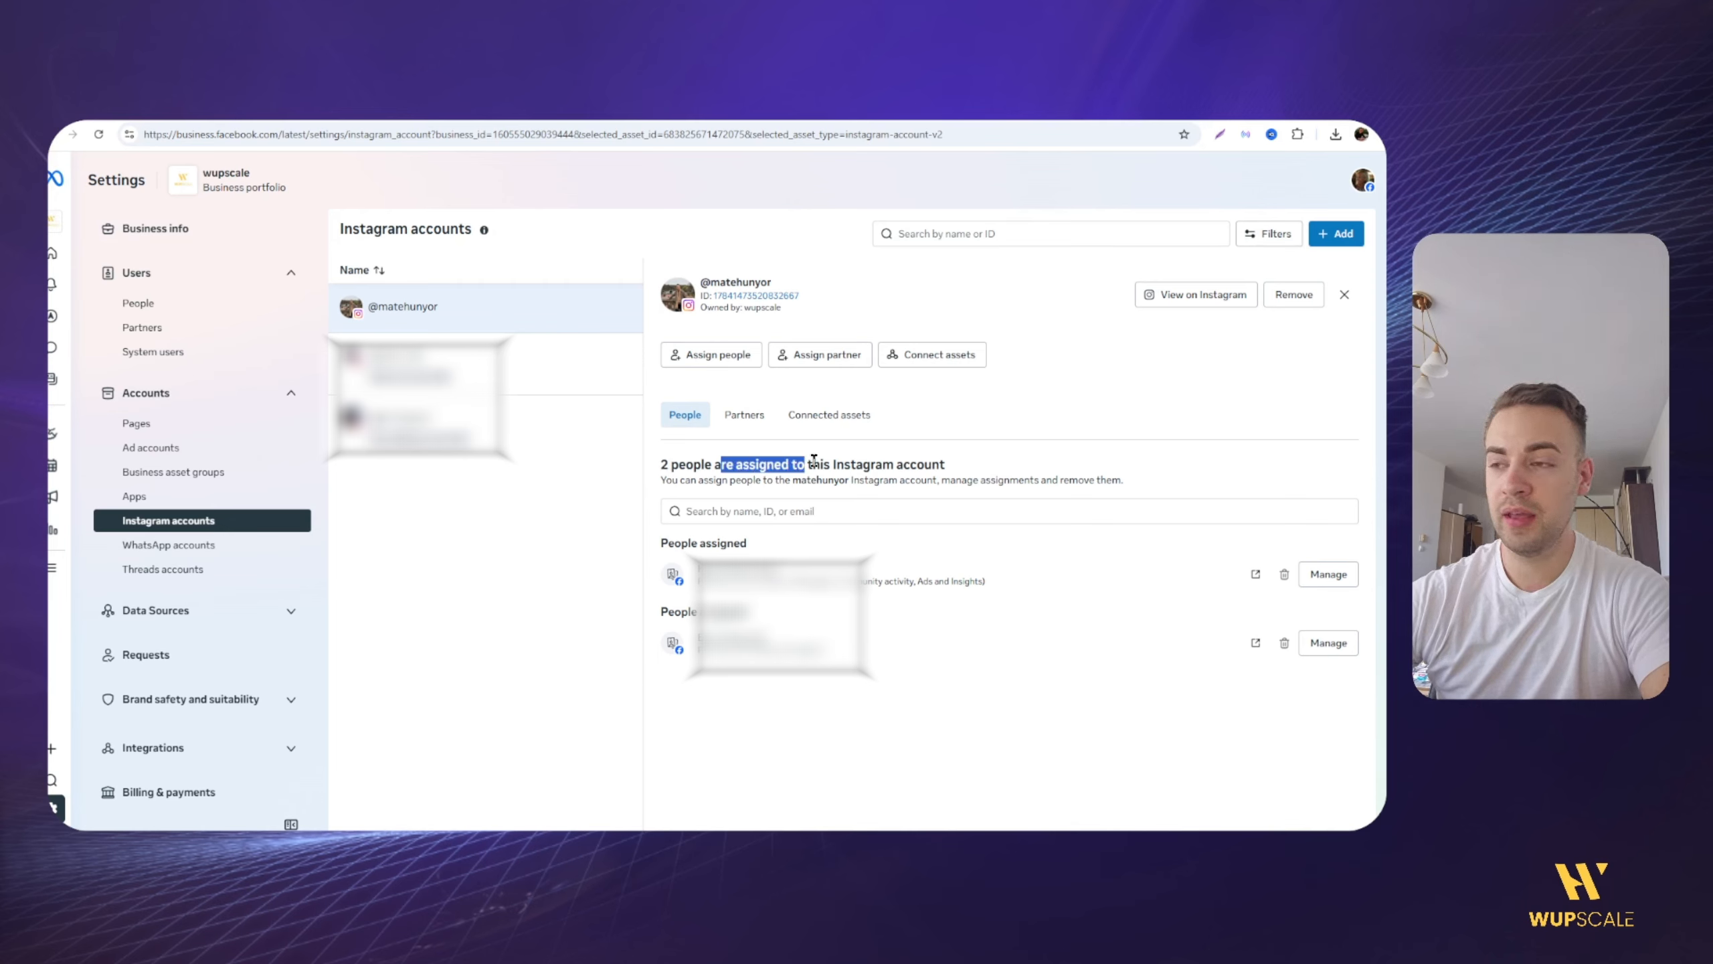
click(759, 461)
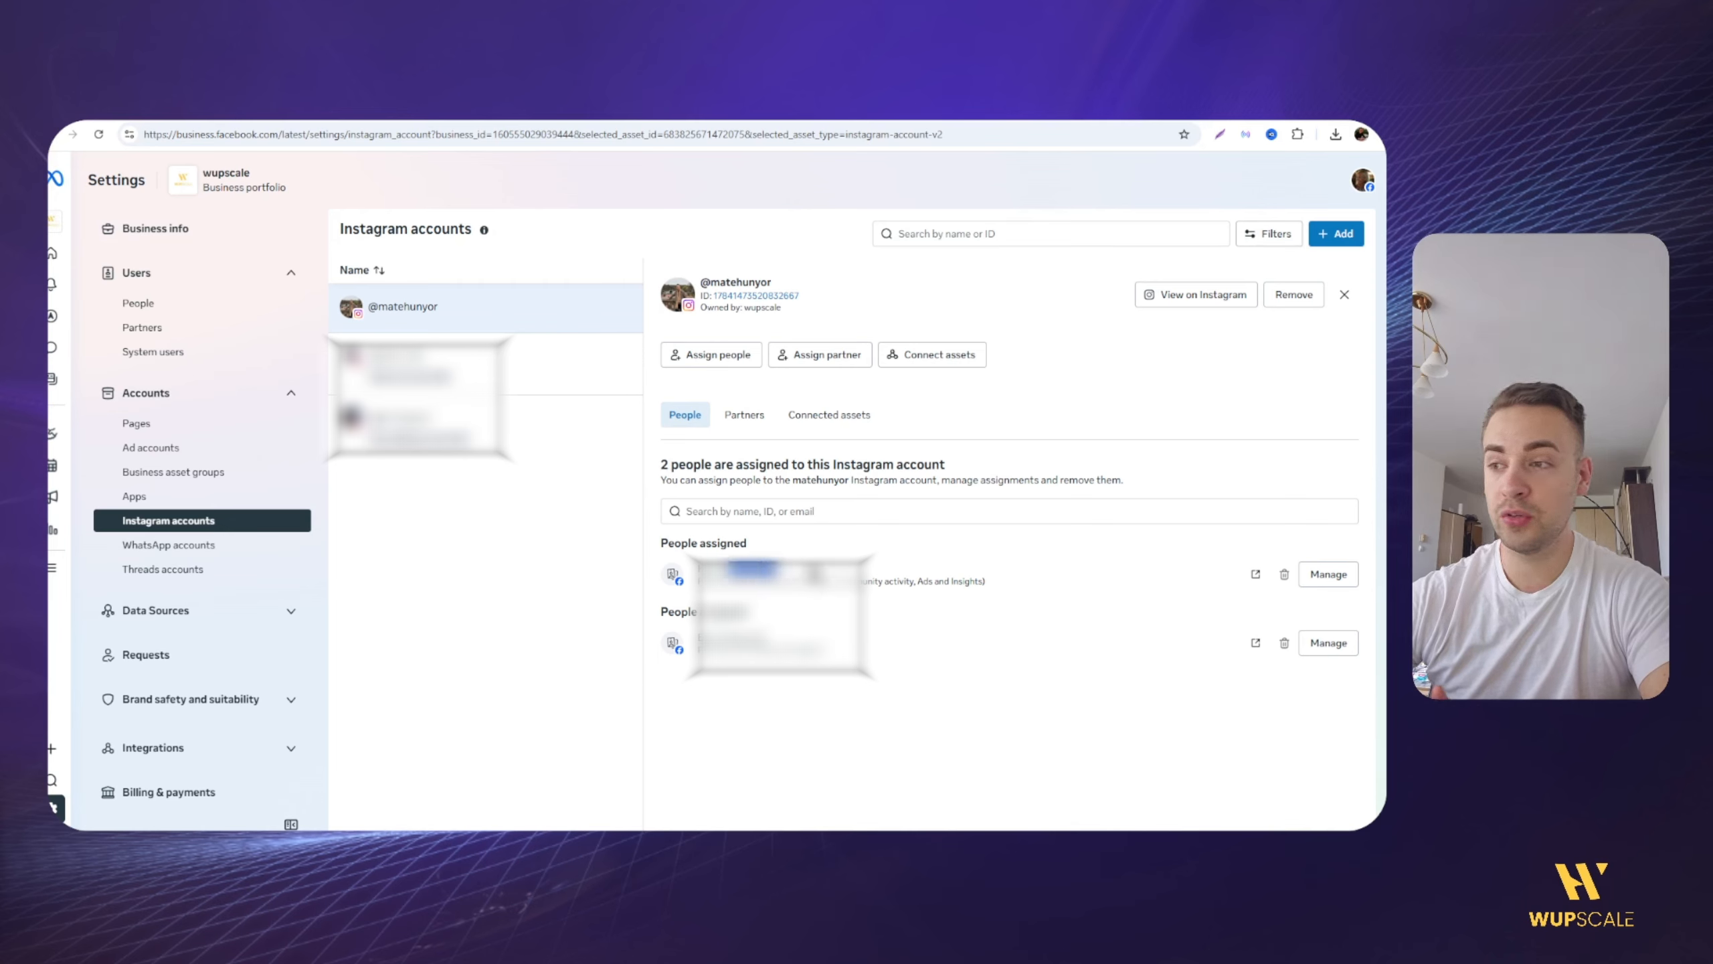
Step: Check the portfolio's catalogs under Data Sources and open its datasets and pixels
click(202, 610)
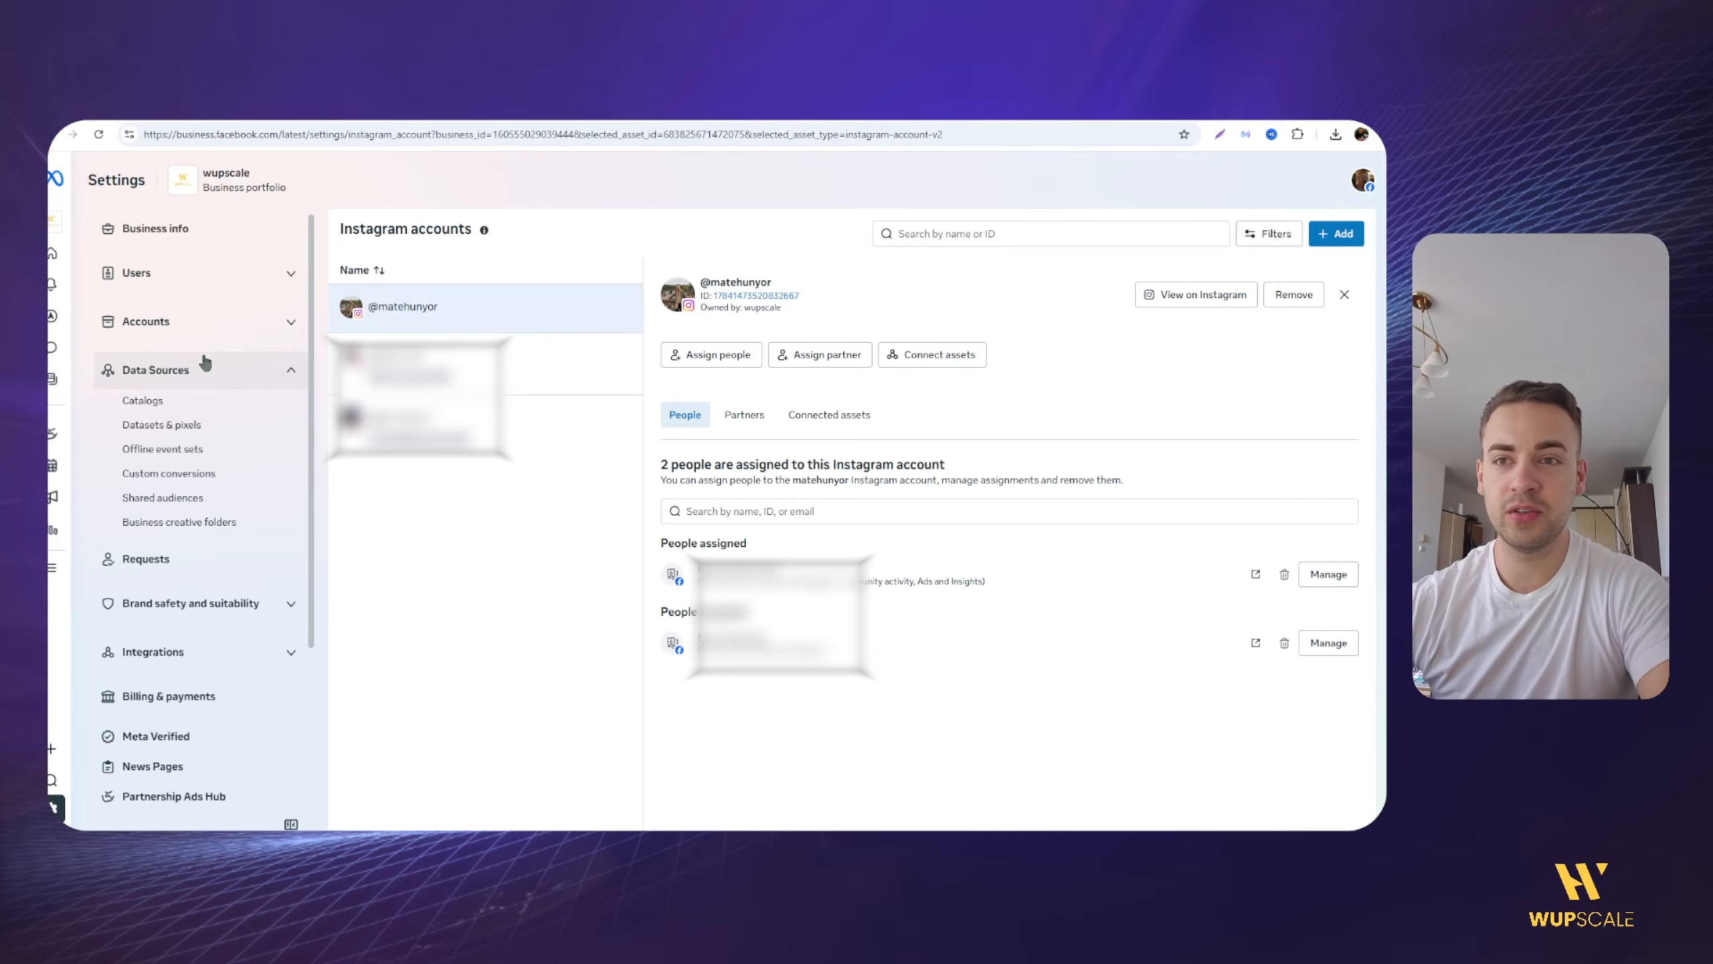
click(218, 403)
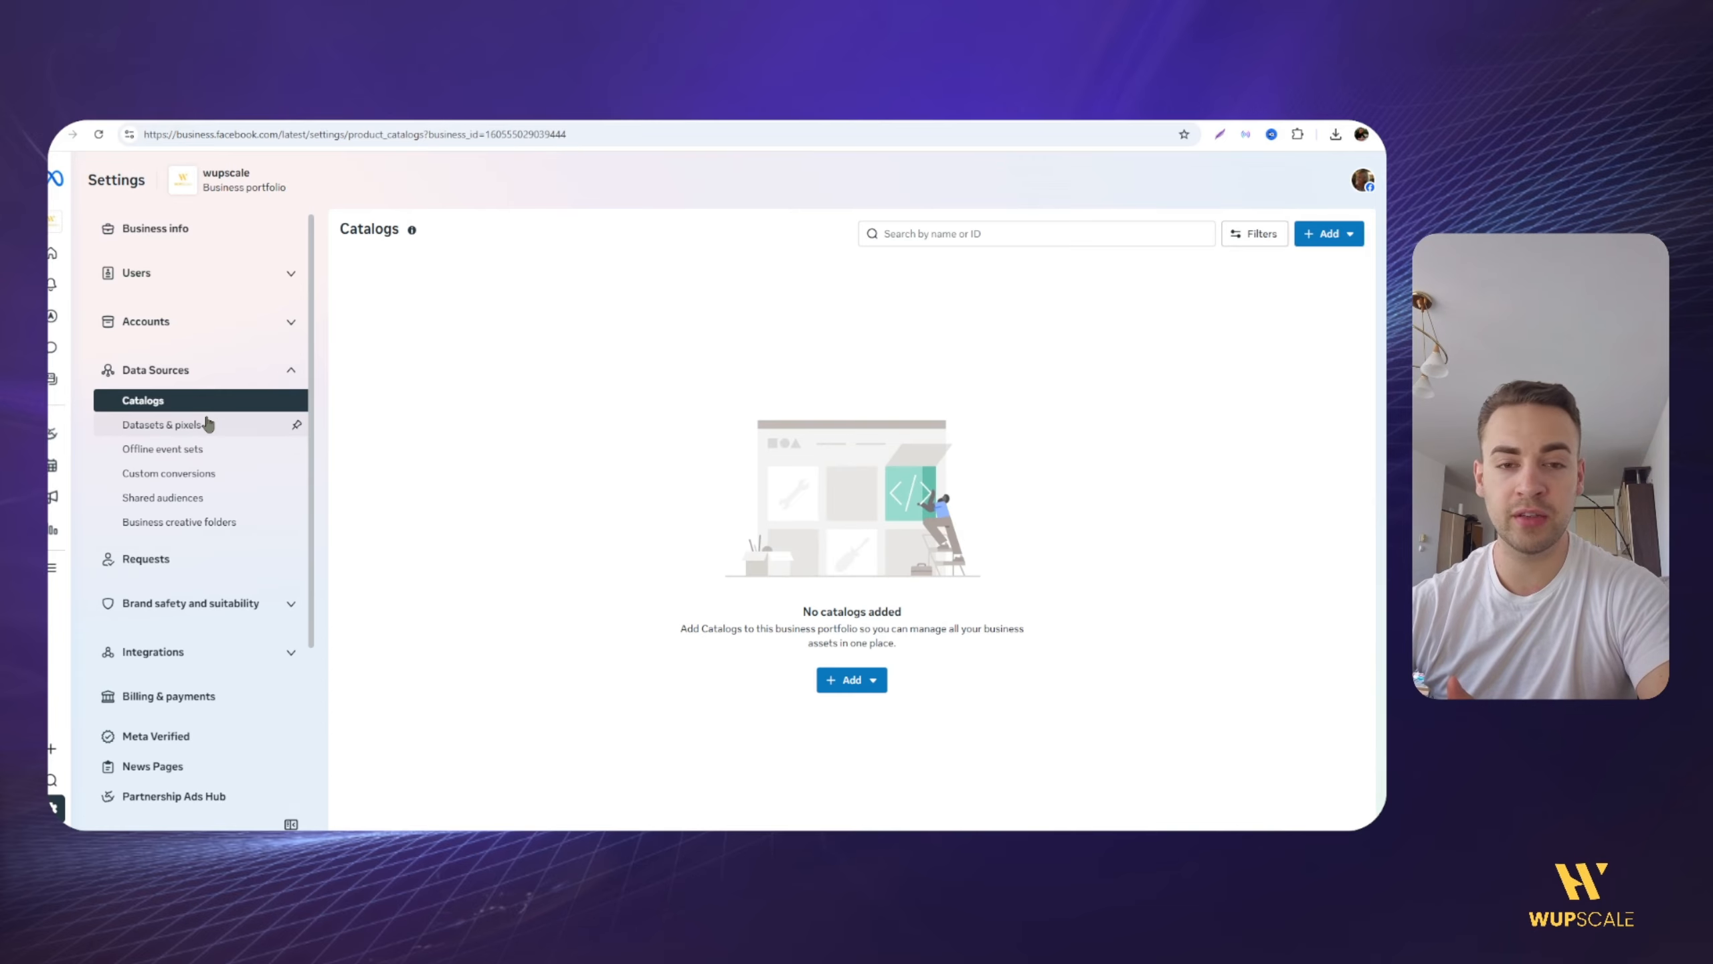
click(208, 423)
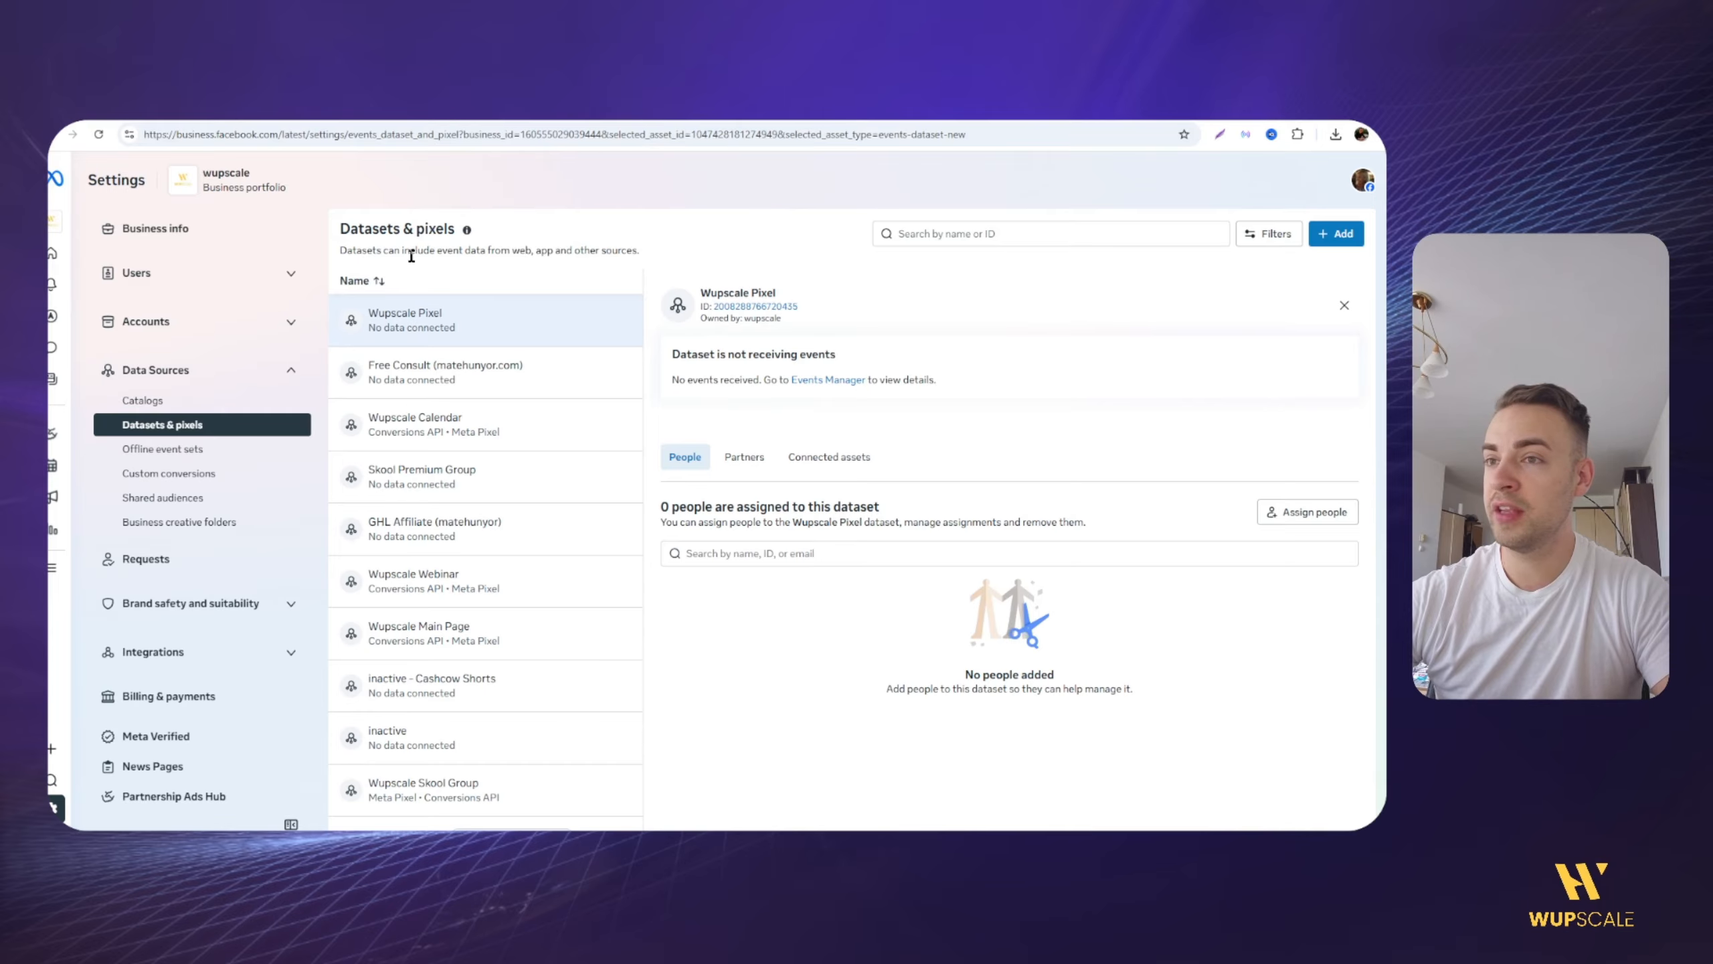
Step: Review the name field and the optional category choices offered for creating a new dataset
click(1336, 234)
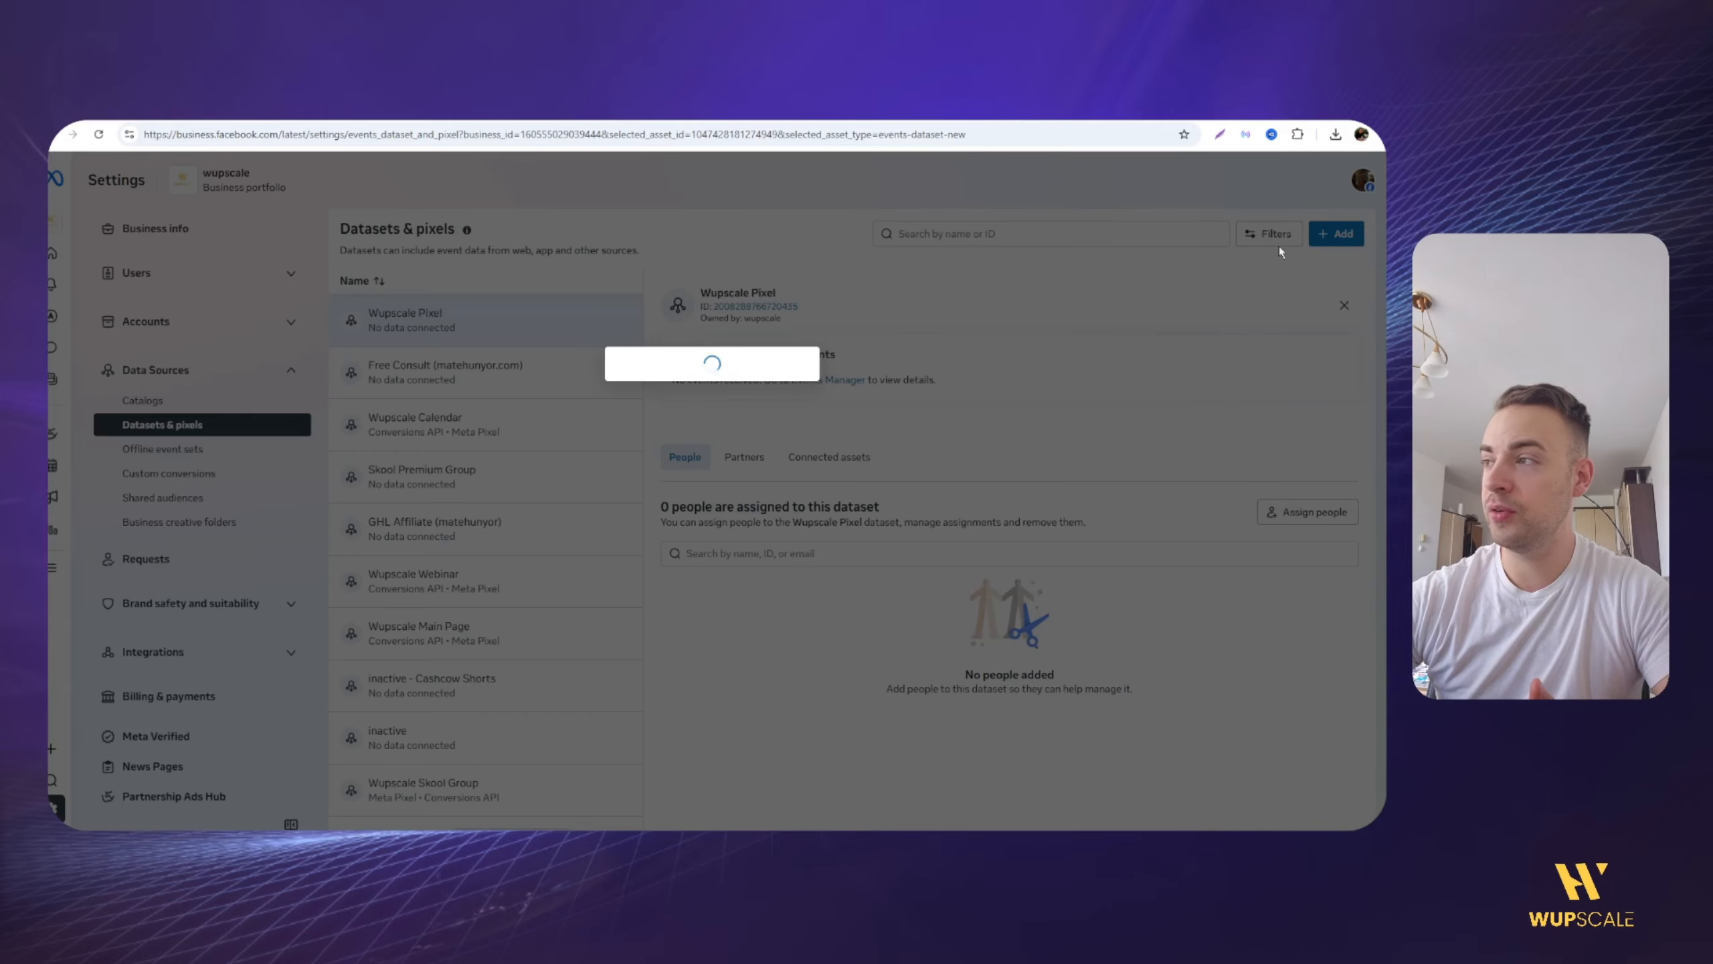
click(551, 375)
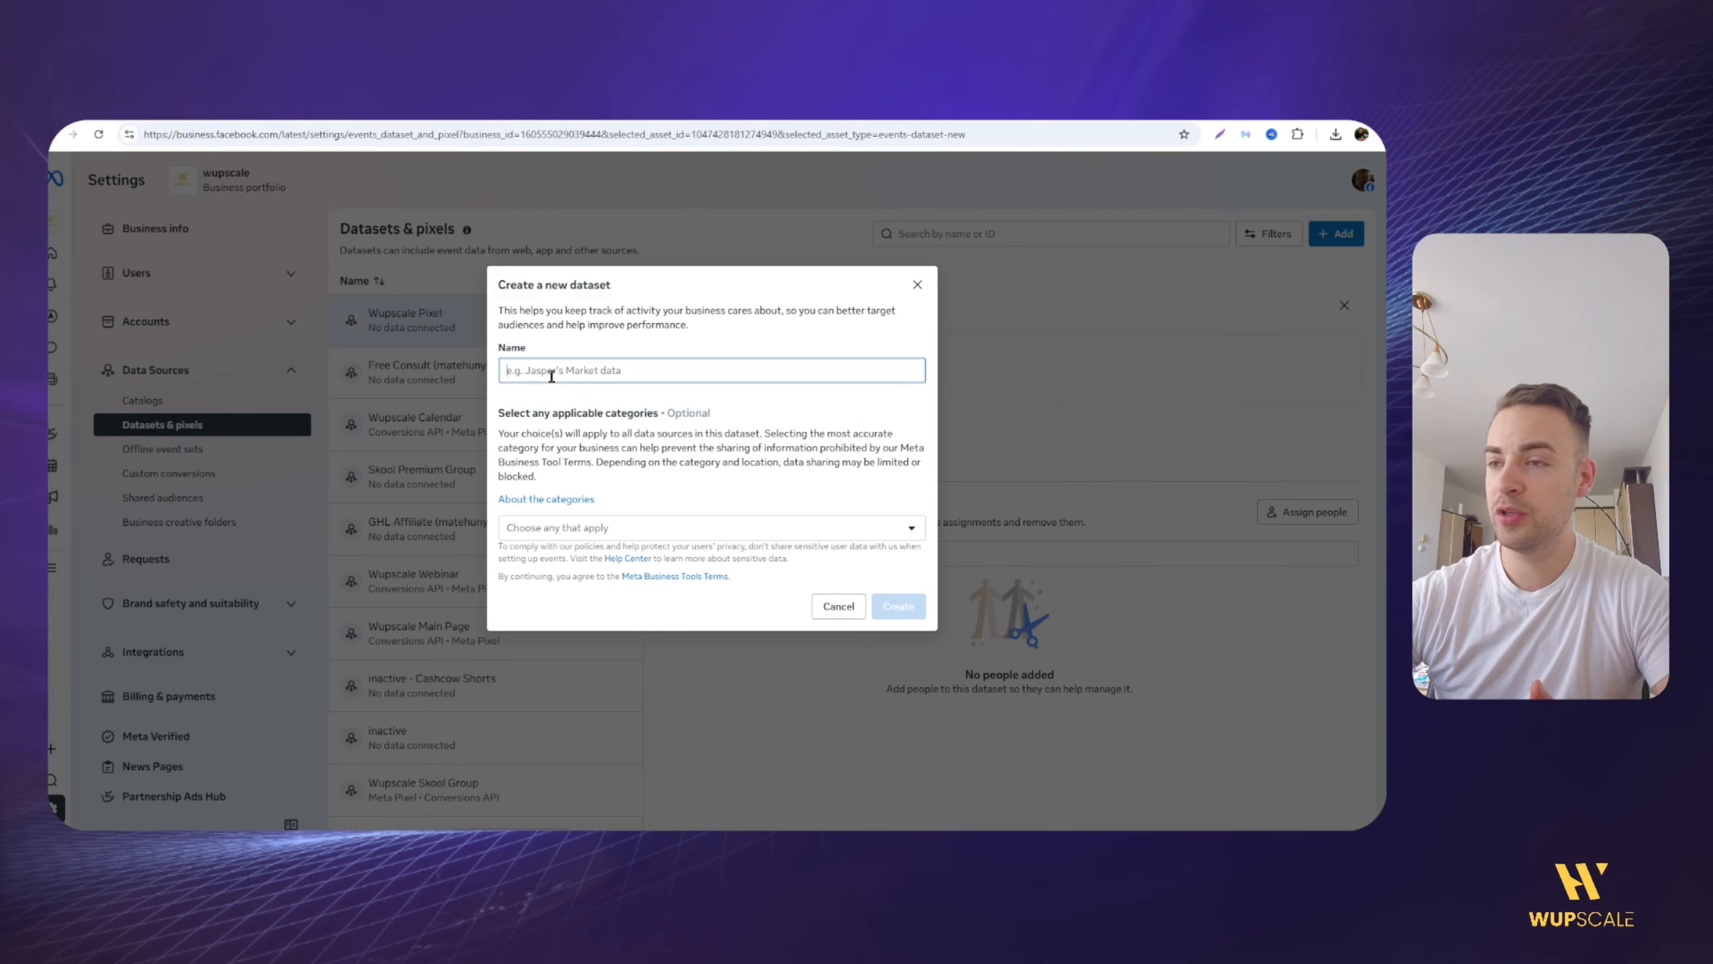
click(611, 530)
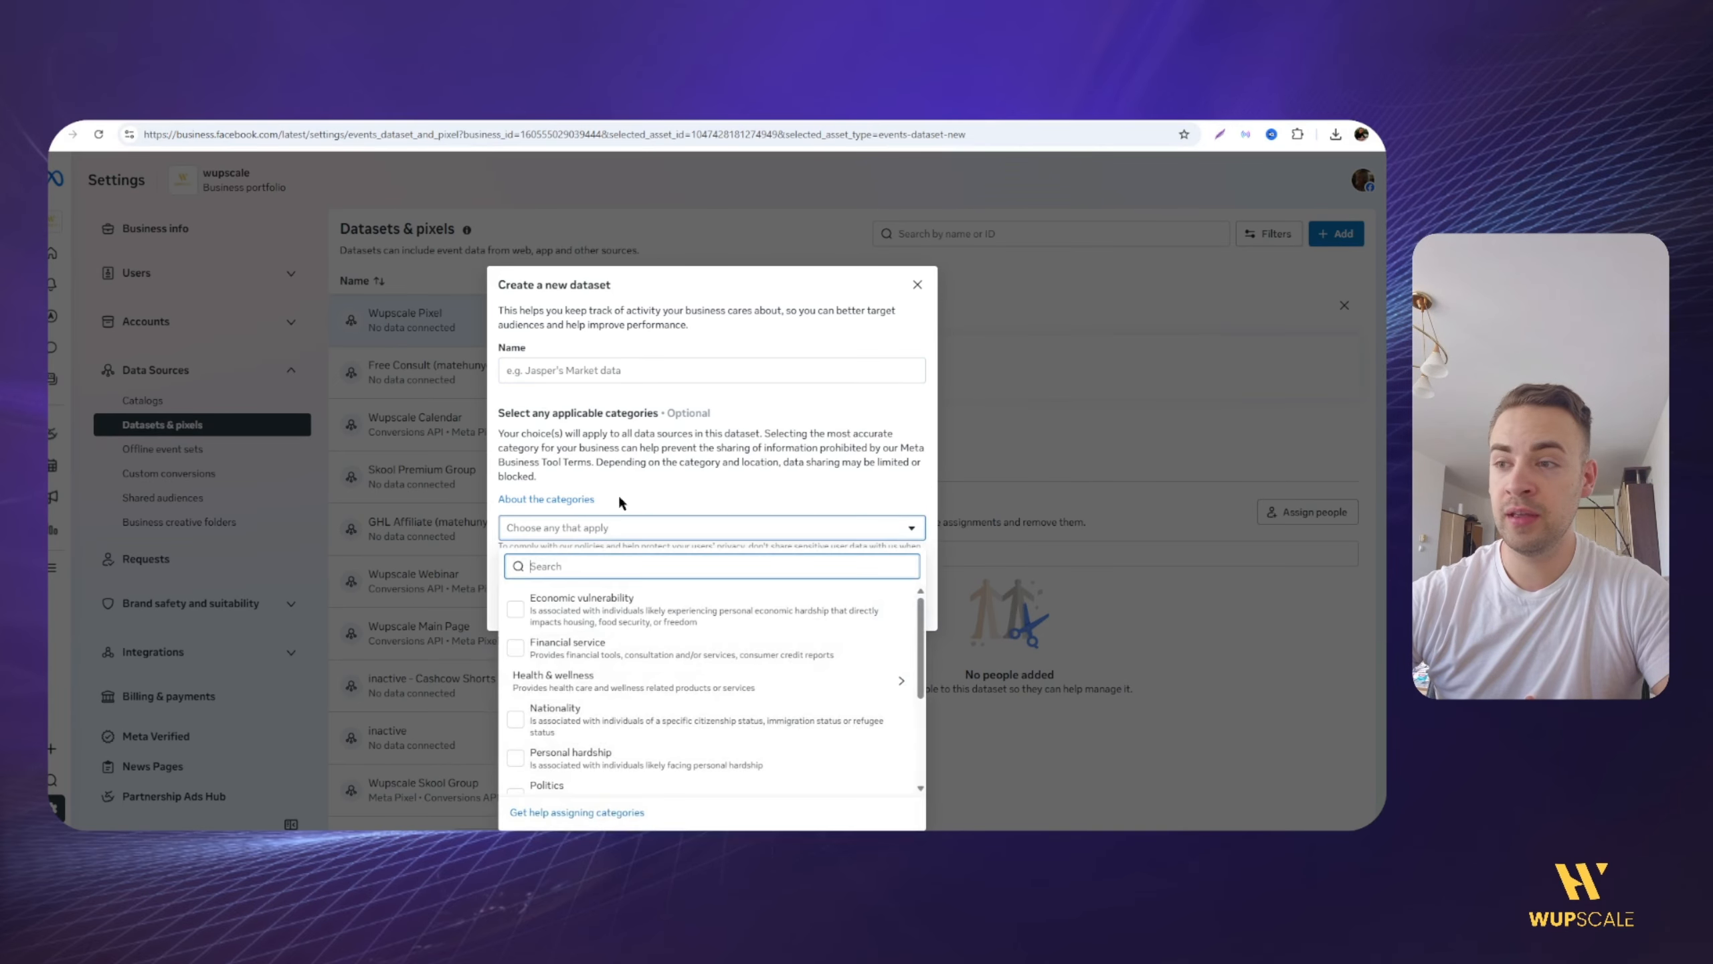
click(619, 535)
click(620, 533)
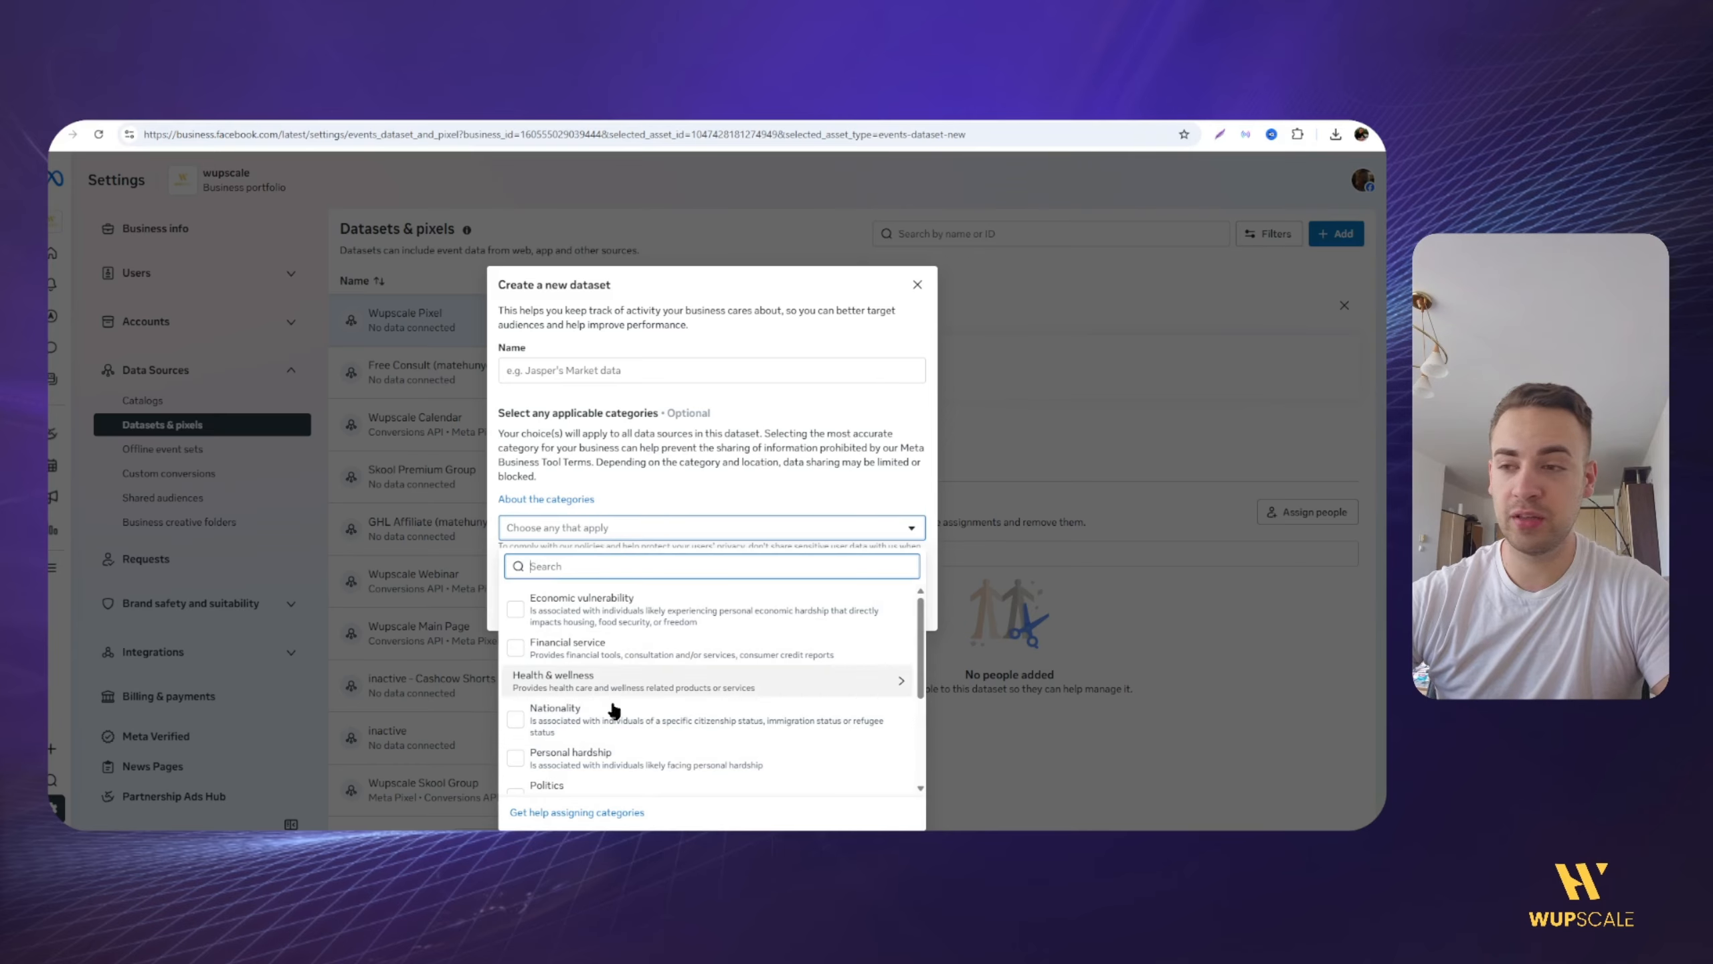
scroll(628, 676, down, 3)
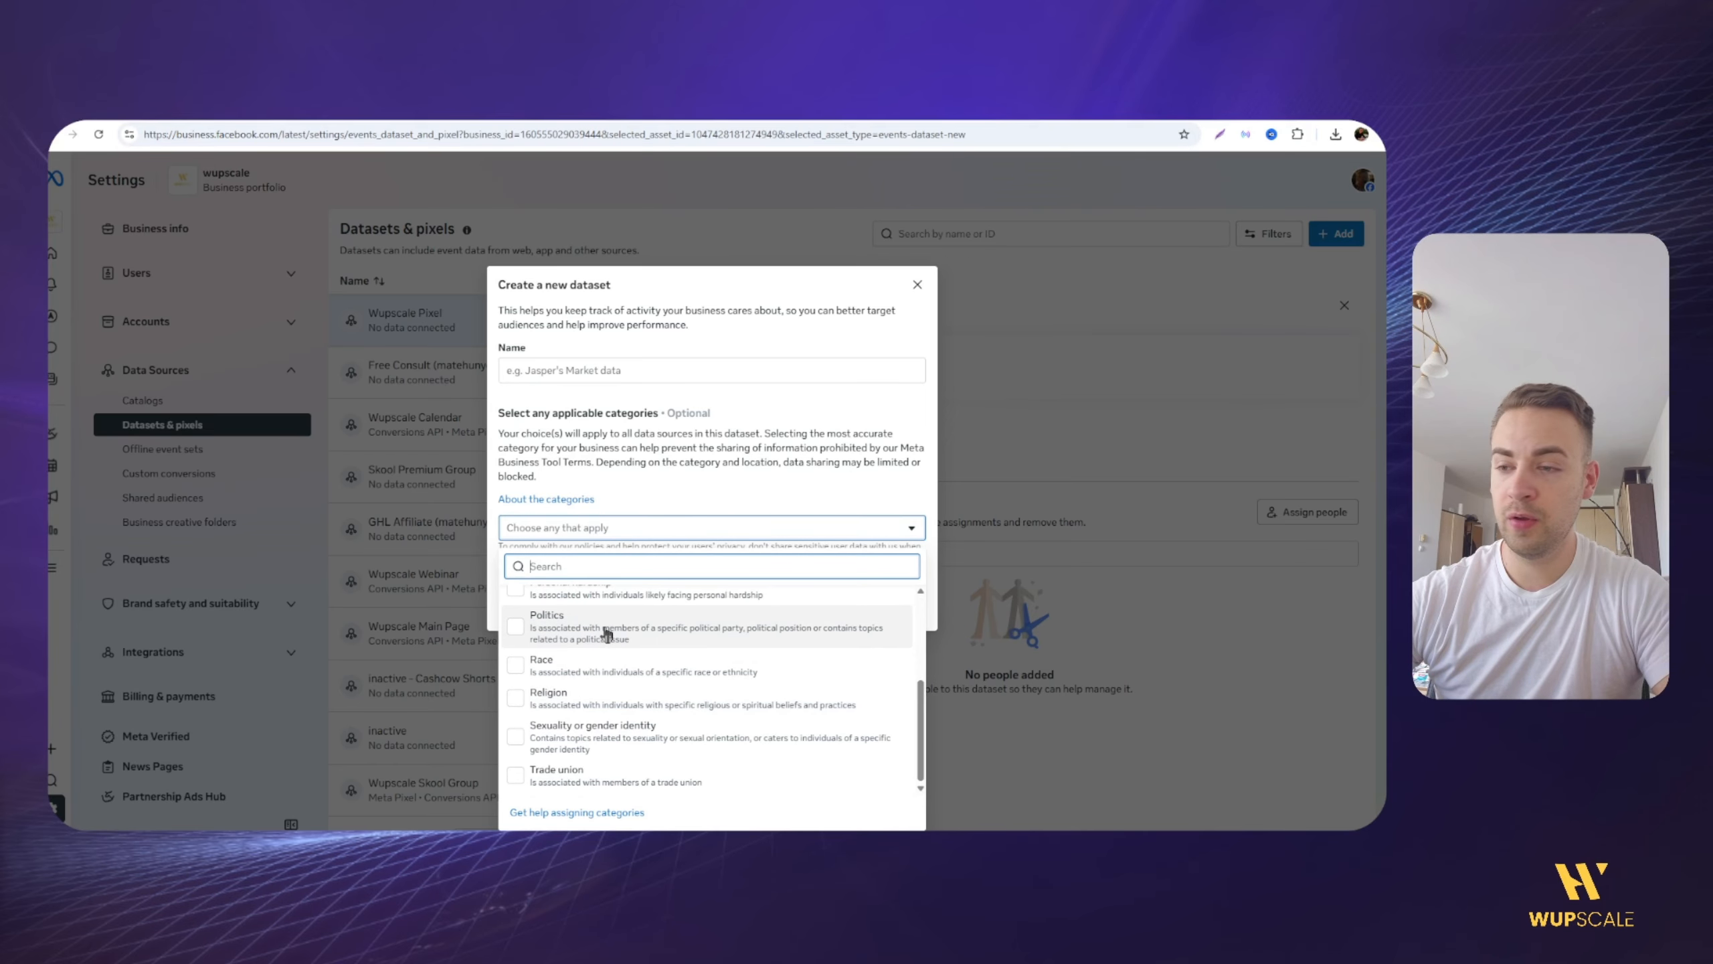
click(619, 466)
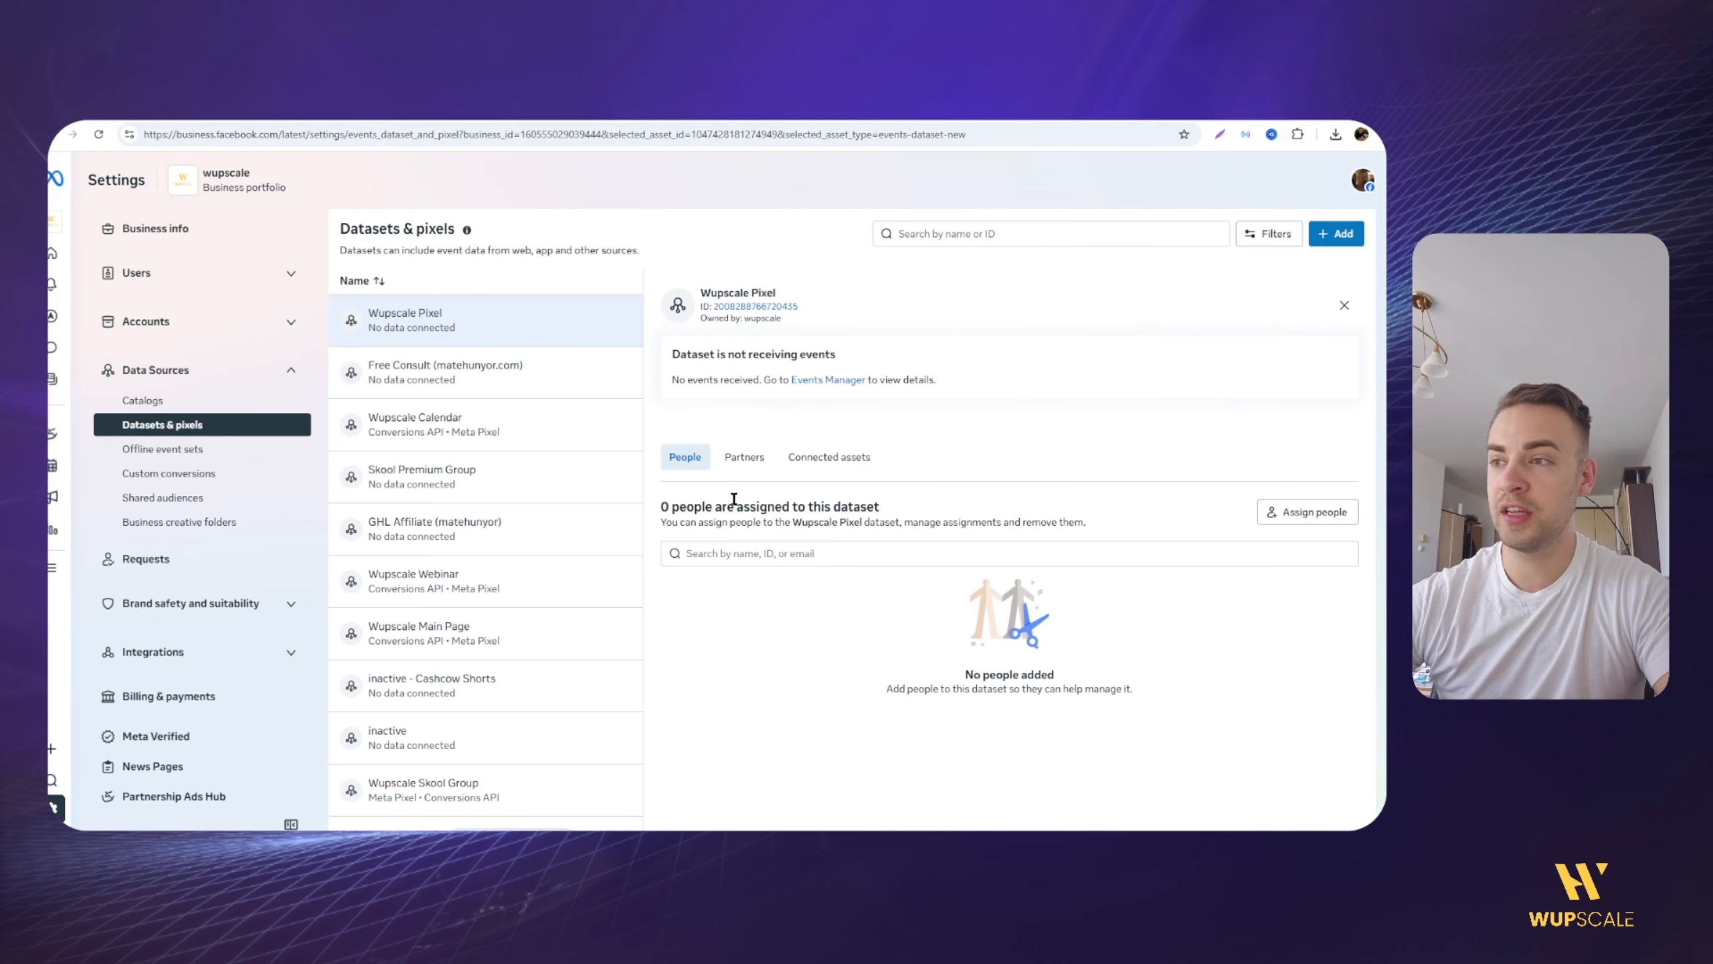
Step: Examine the permission options for assigning a person to the Wupscale Pixel dataset
drag(739, 511, 814, 508)
click(843, 505)
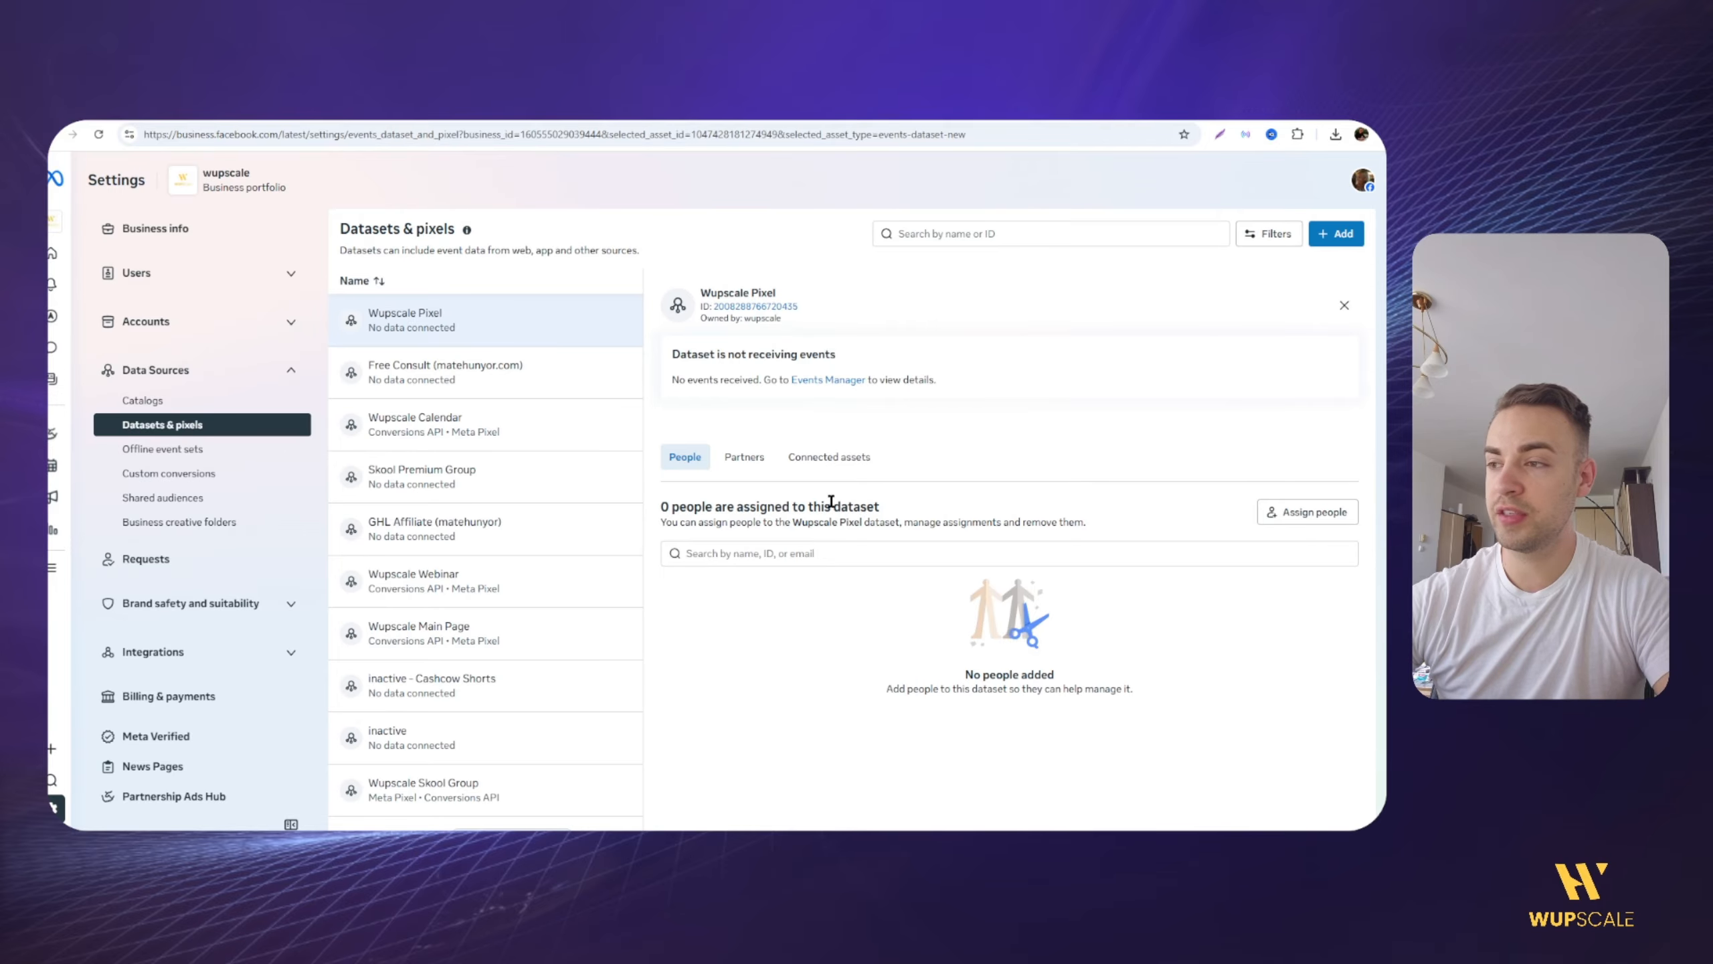
click(1268, 513)
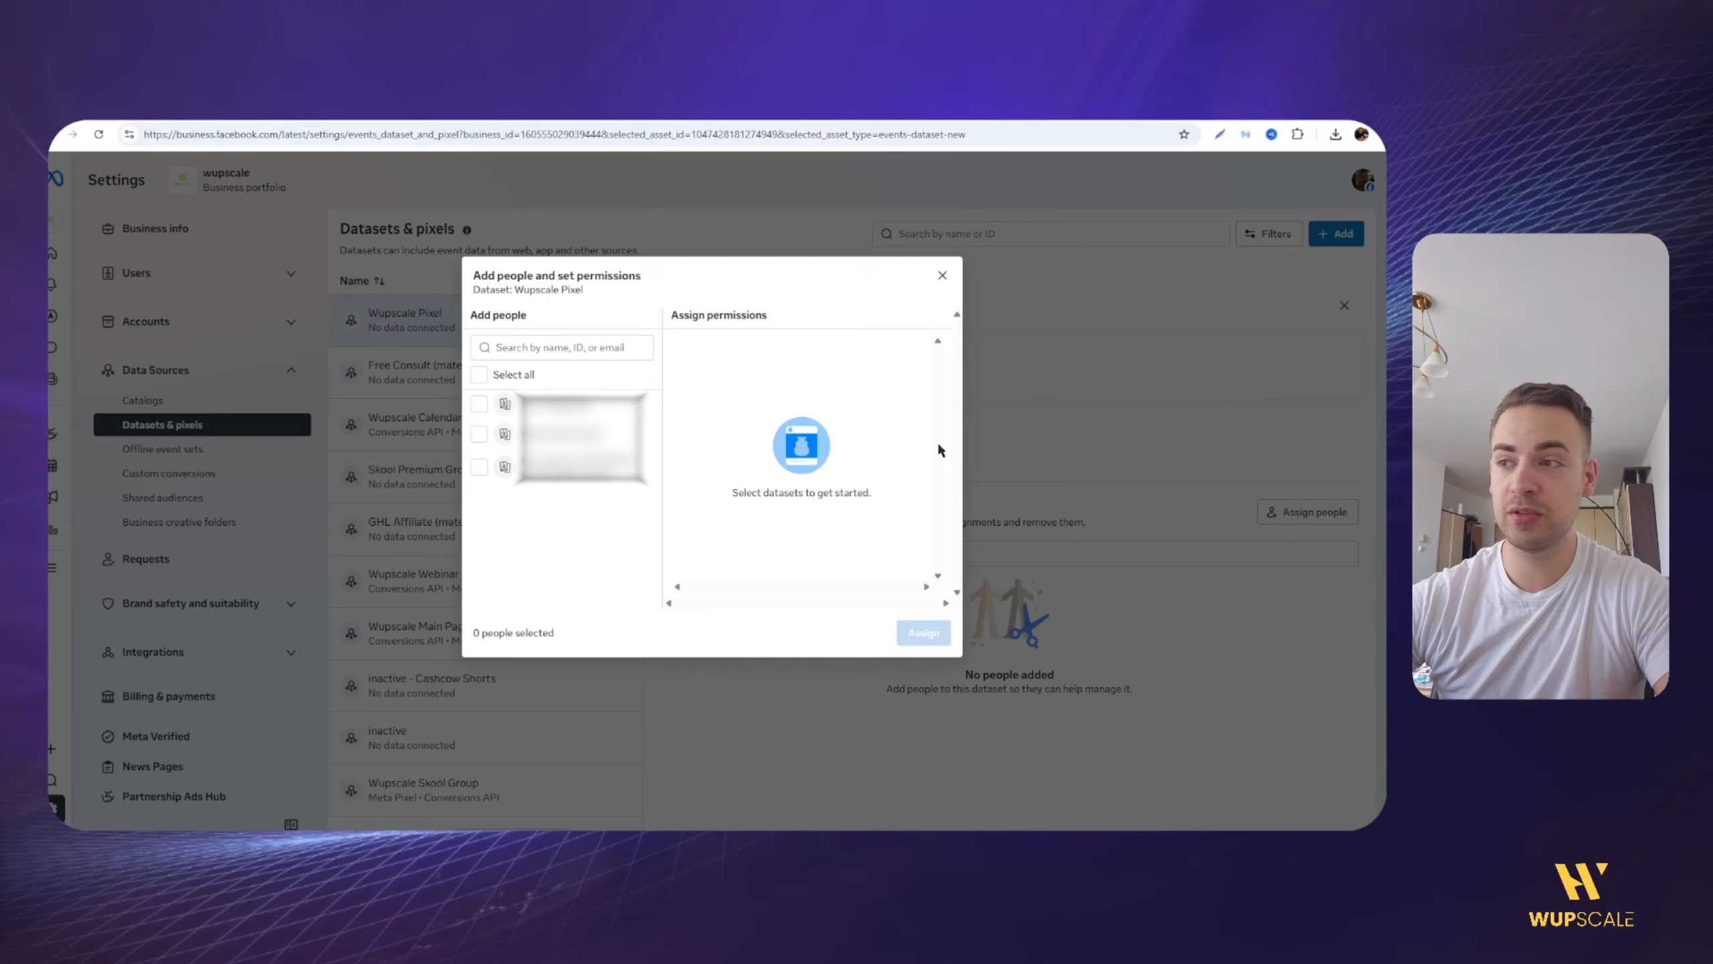
click(479, 433)
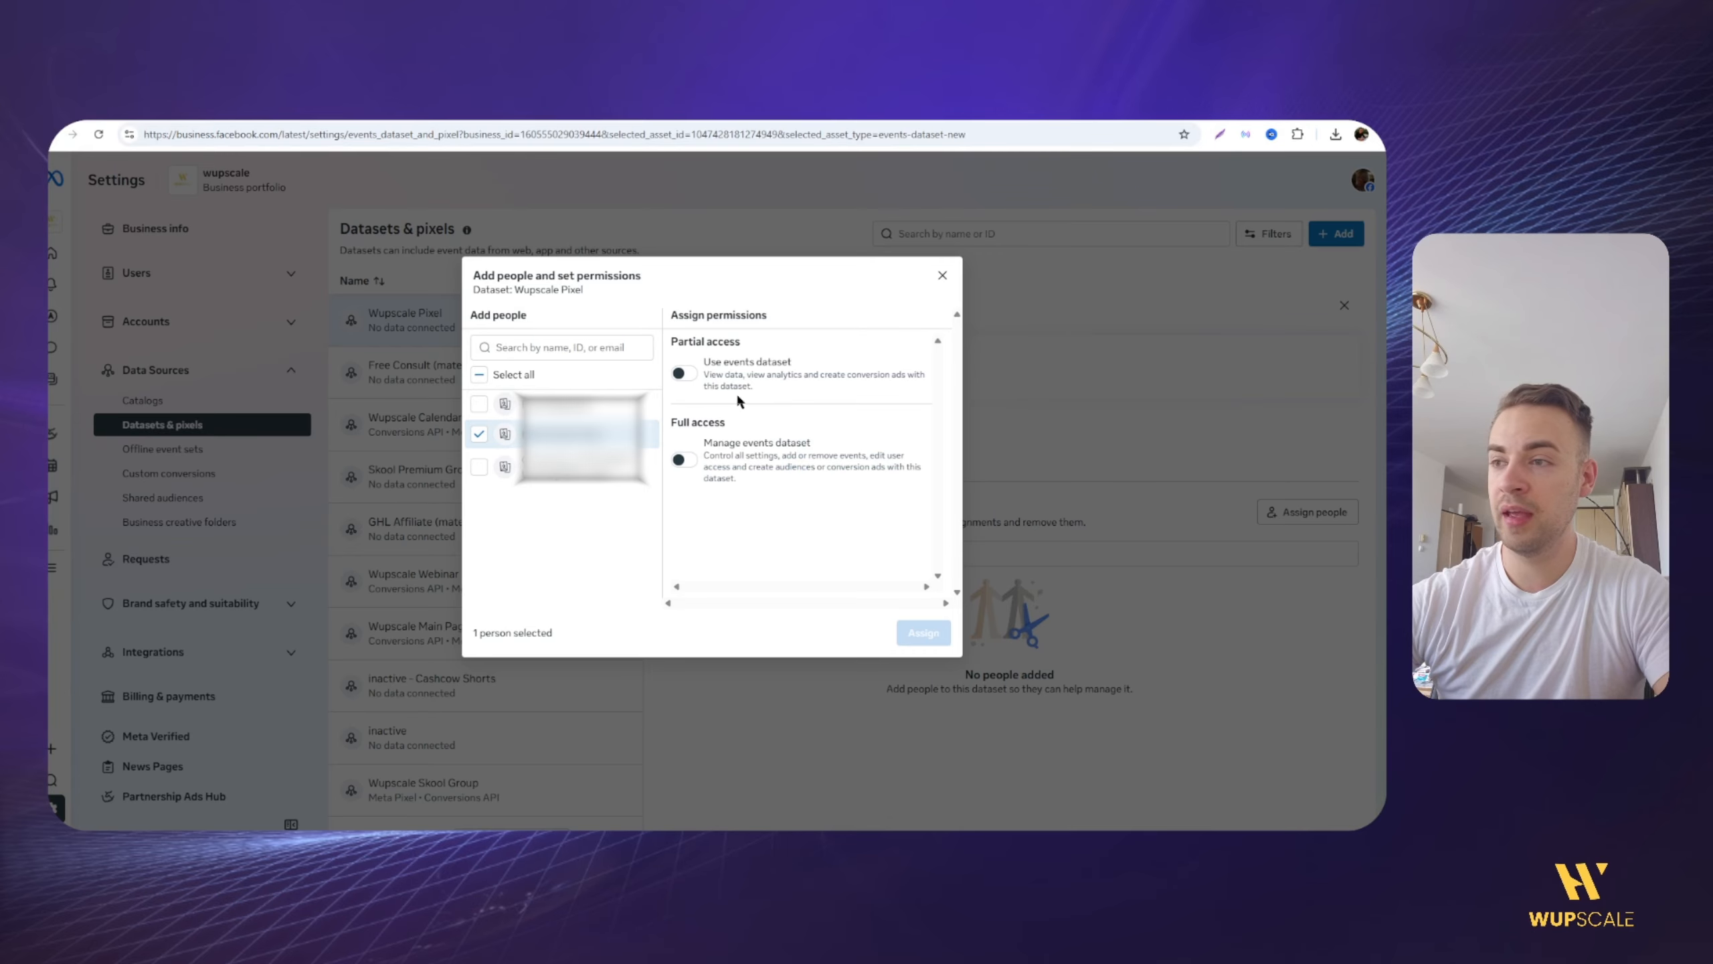
click(942, 275)
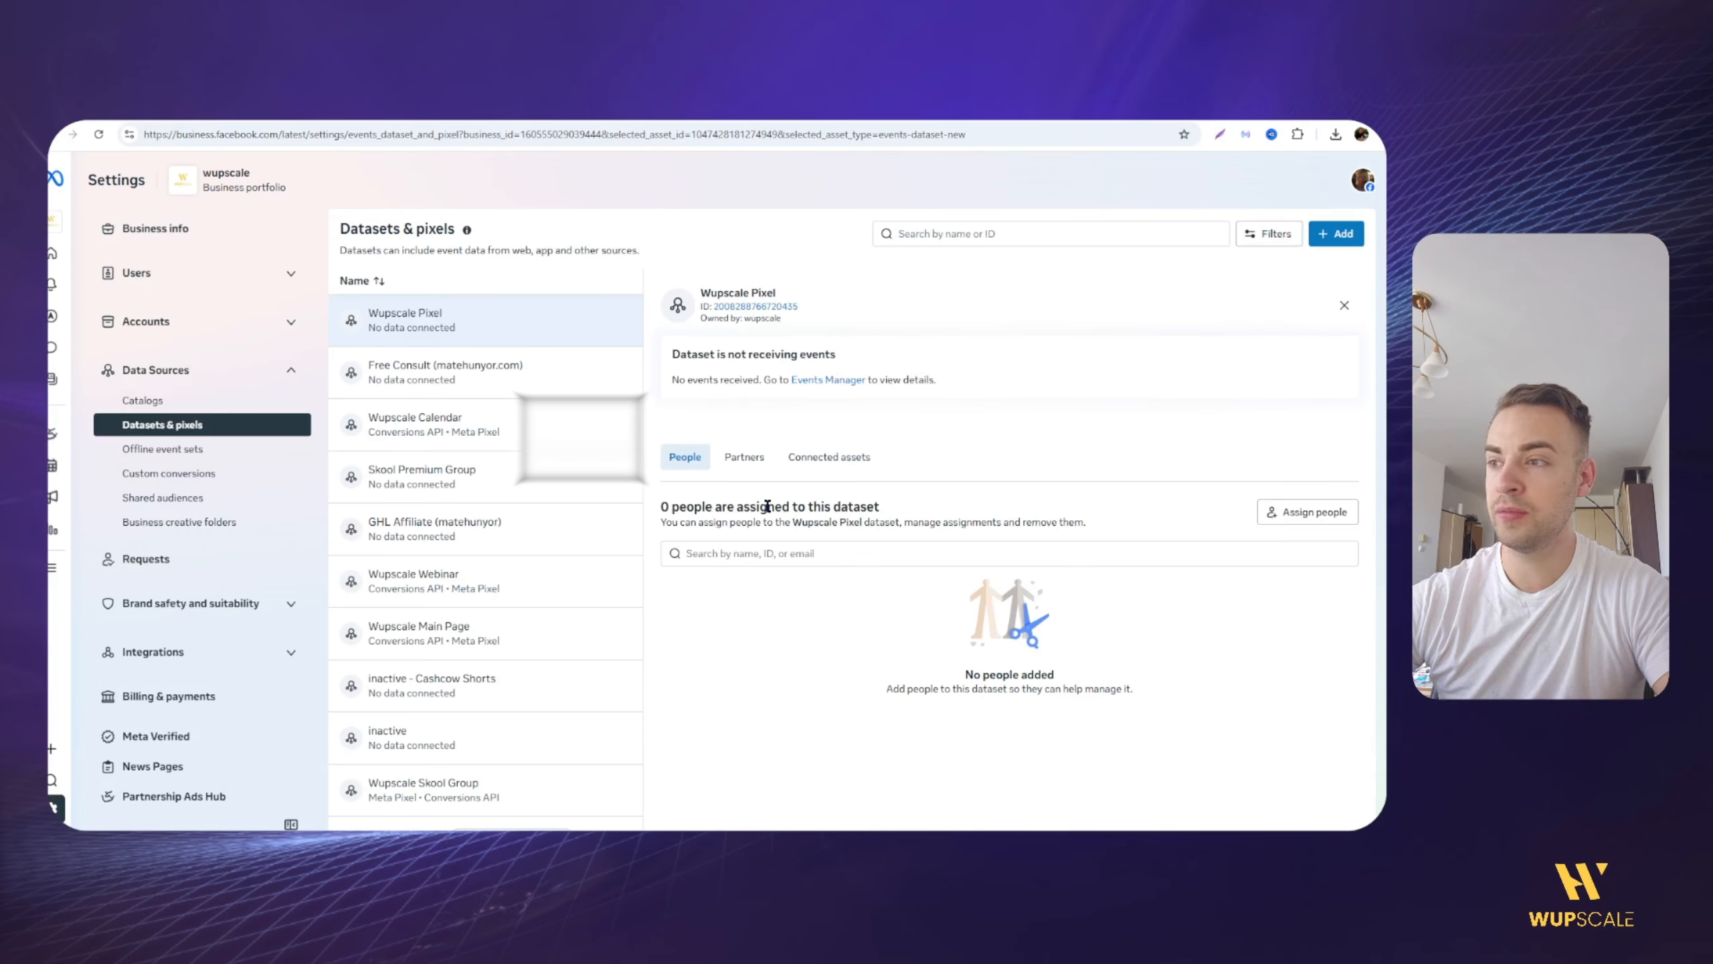
Step: Check the Wupscale Pixel dataset's connected assets and browse the ad accounts available to connect to it
click(796, 457)
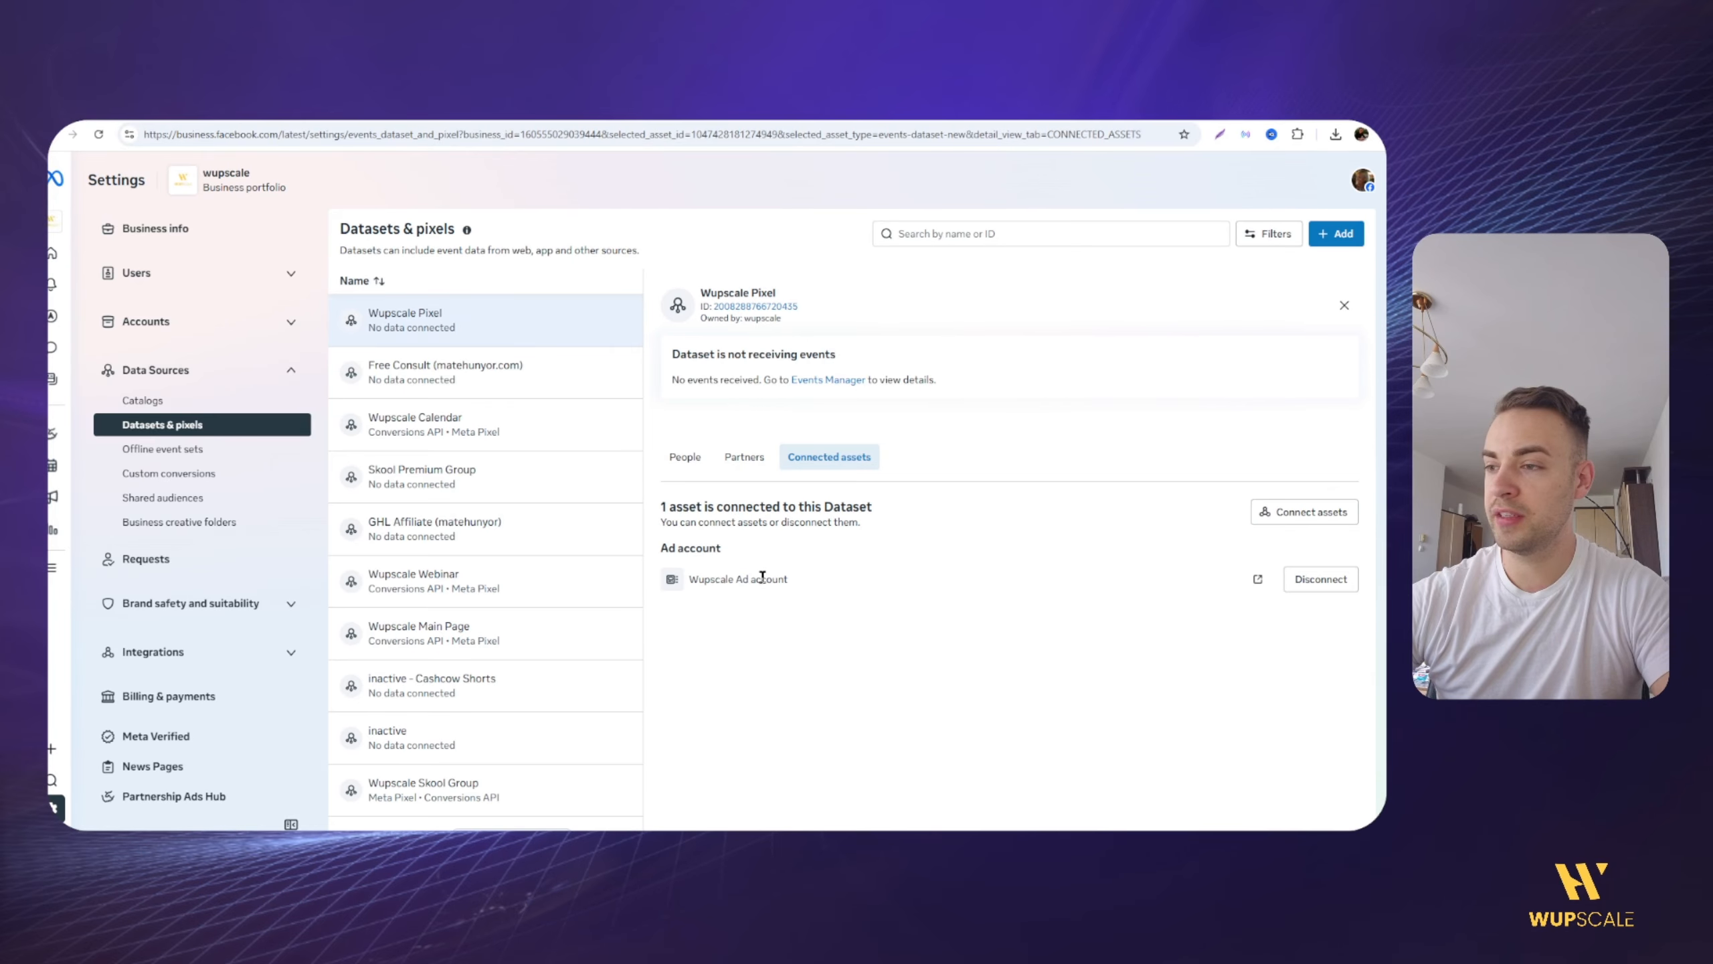
click(1264, 513)
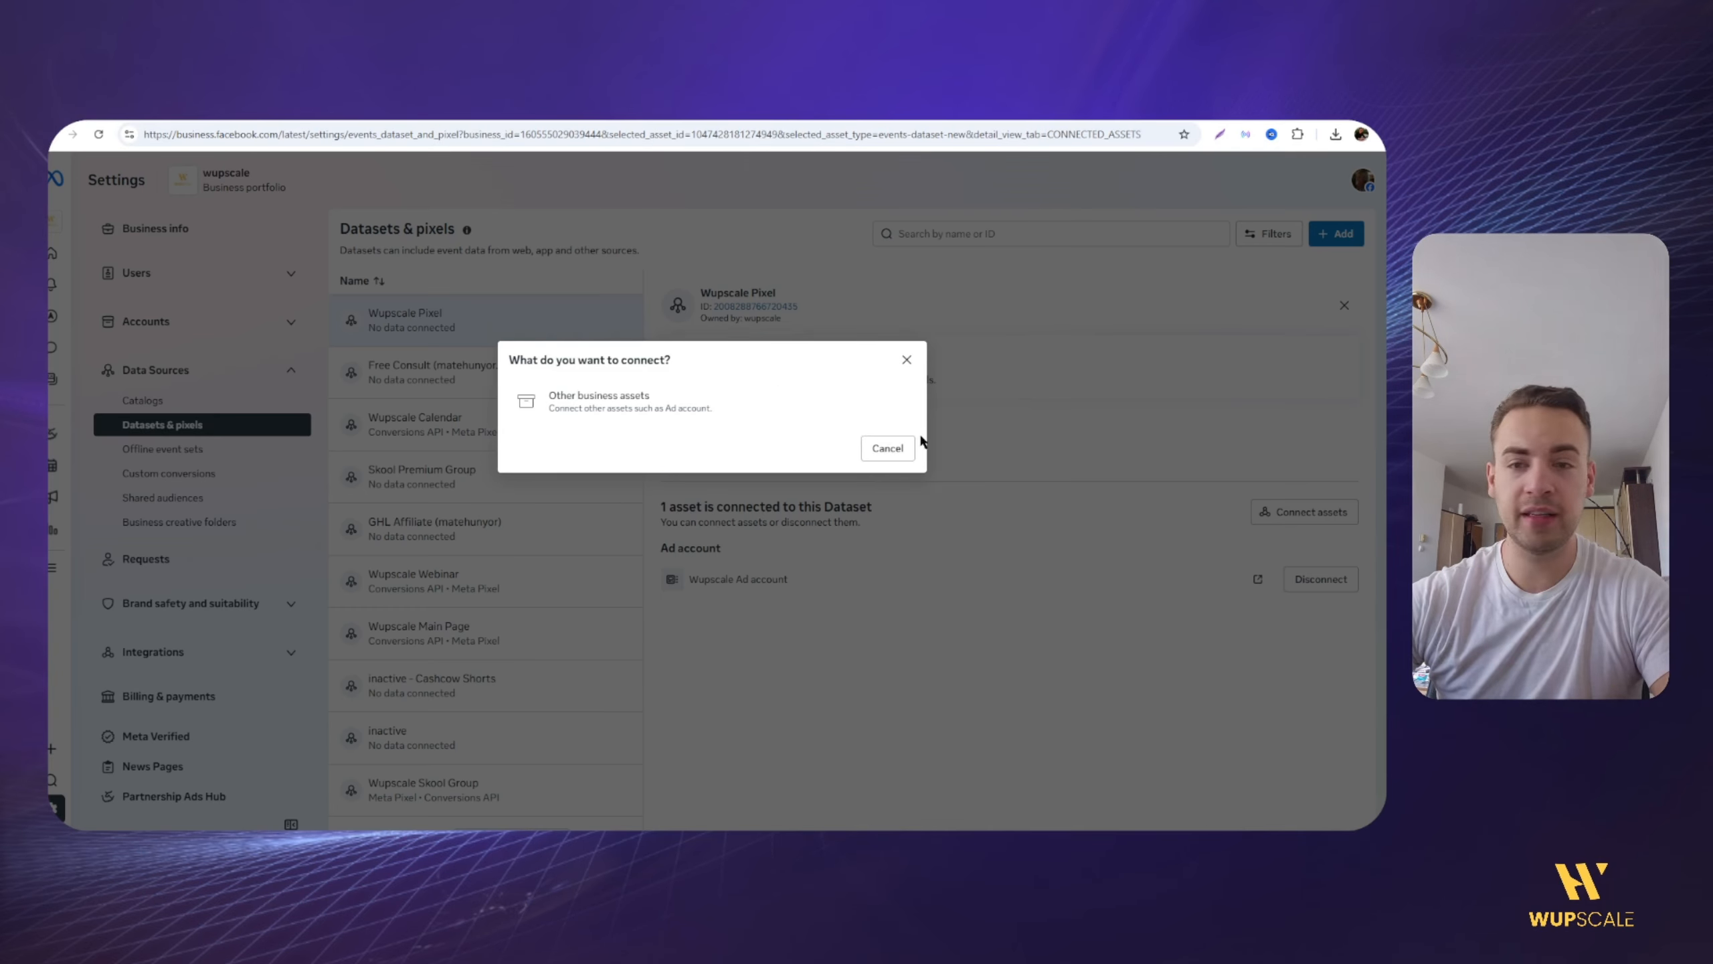
click(596, 411)
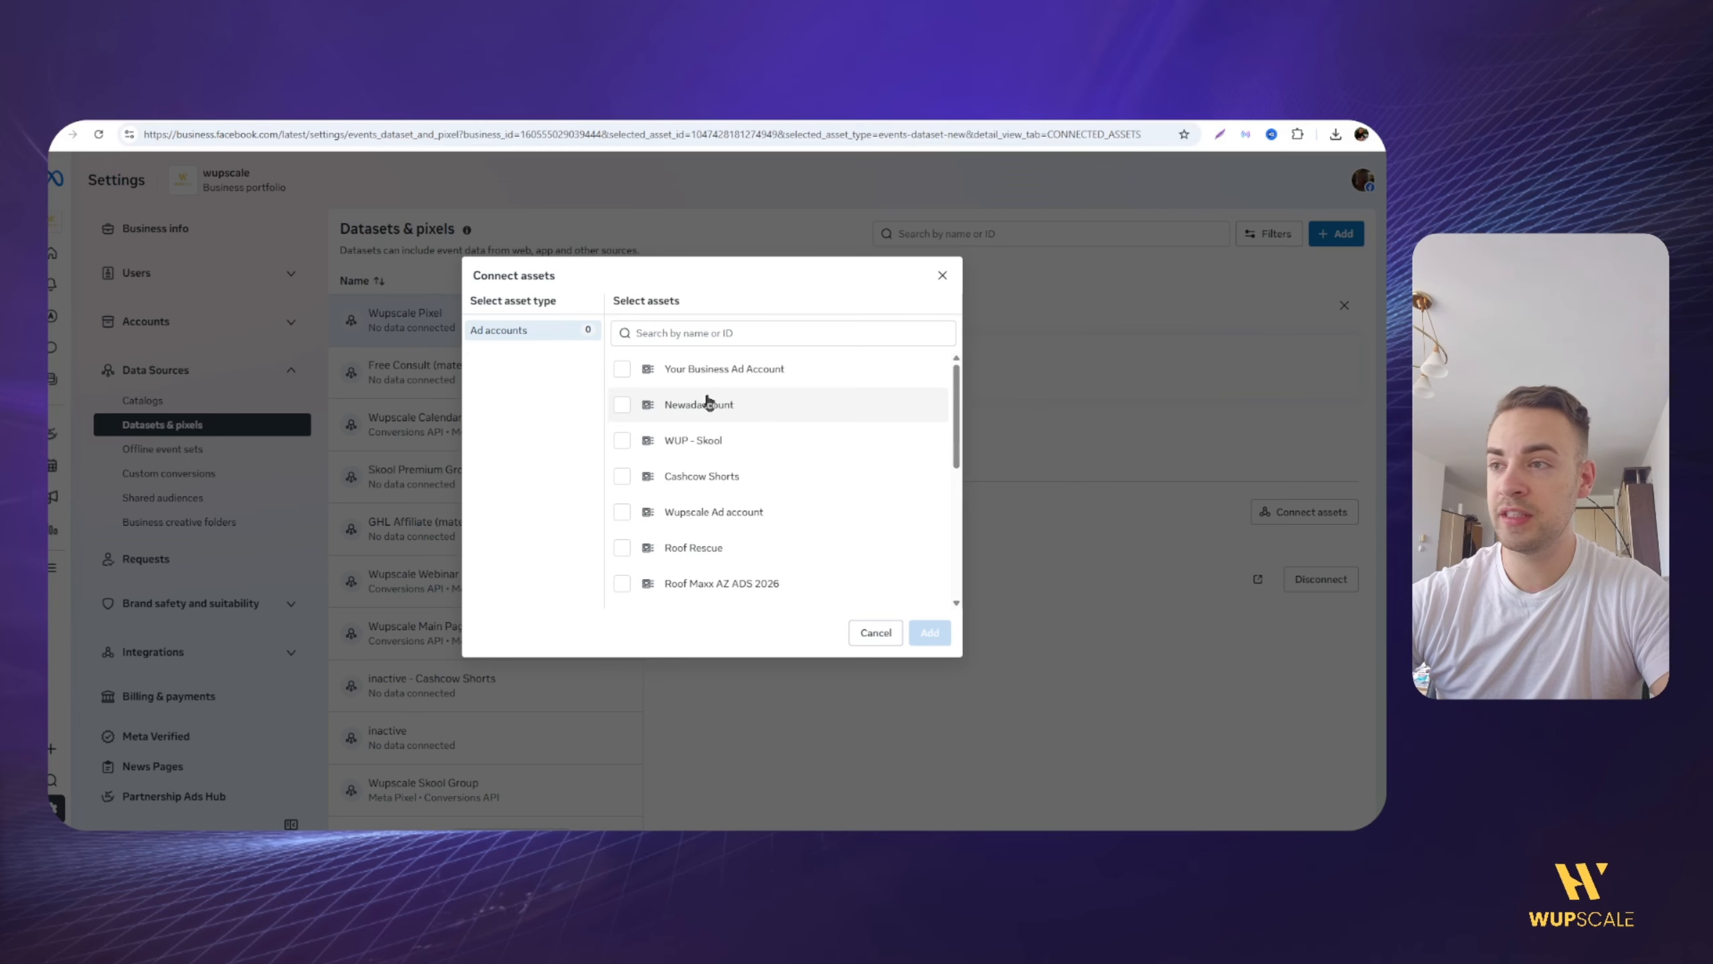
scroll(681, 472, down, 4)
scroll(695, 513, up, 4)
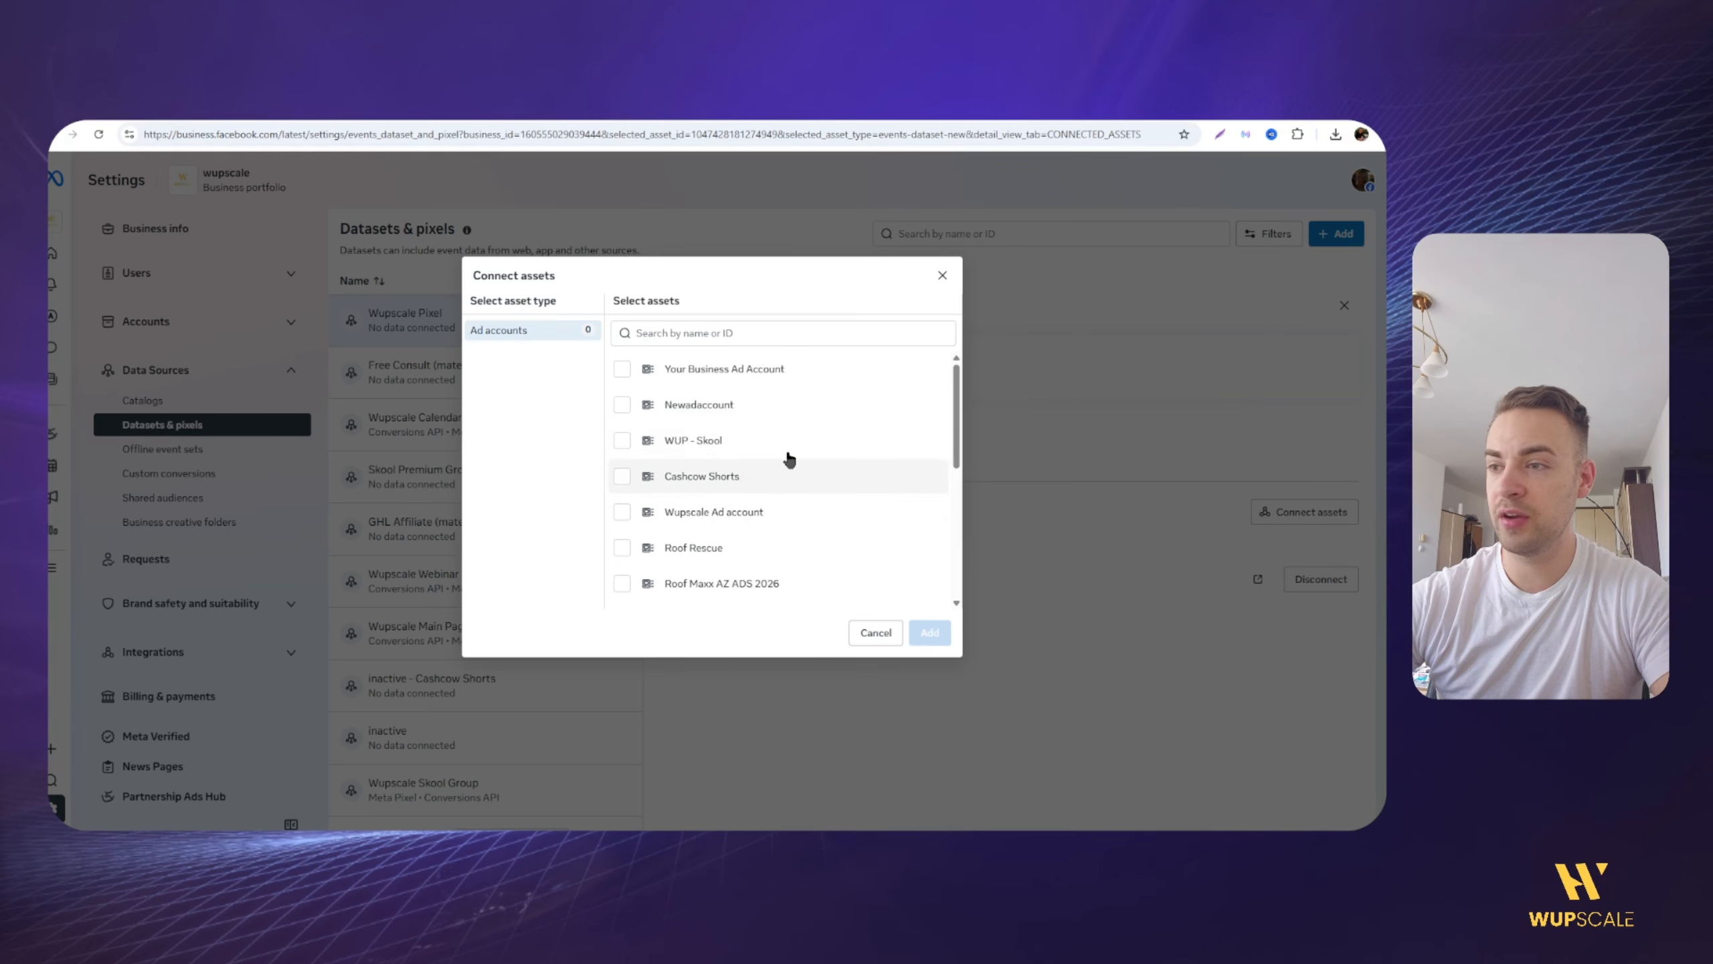
click(942, 275)
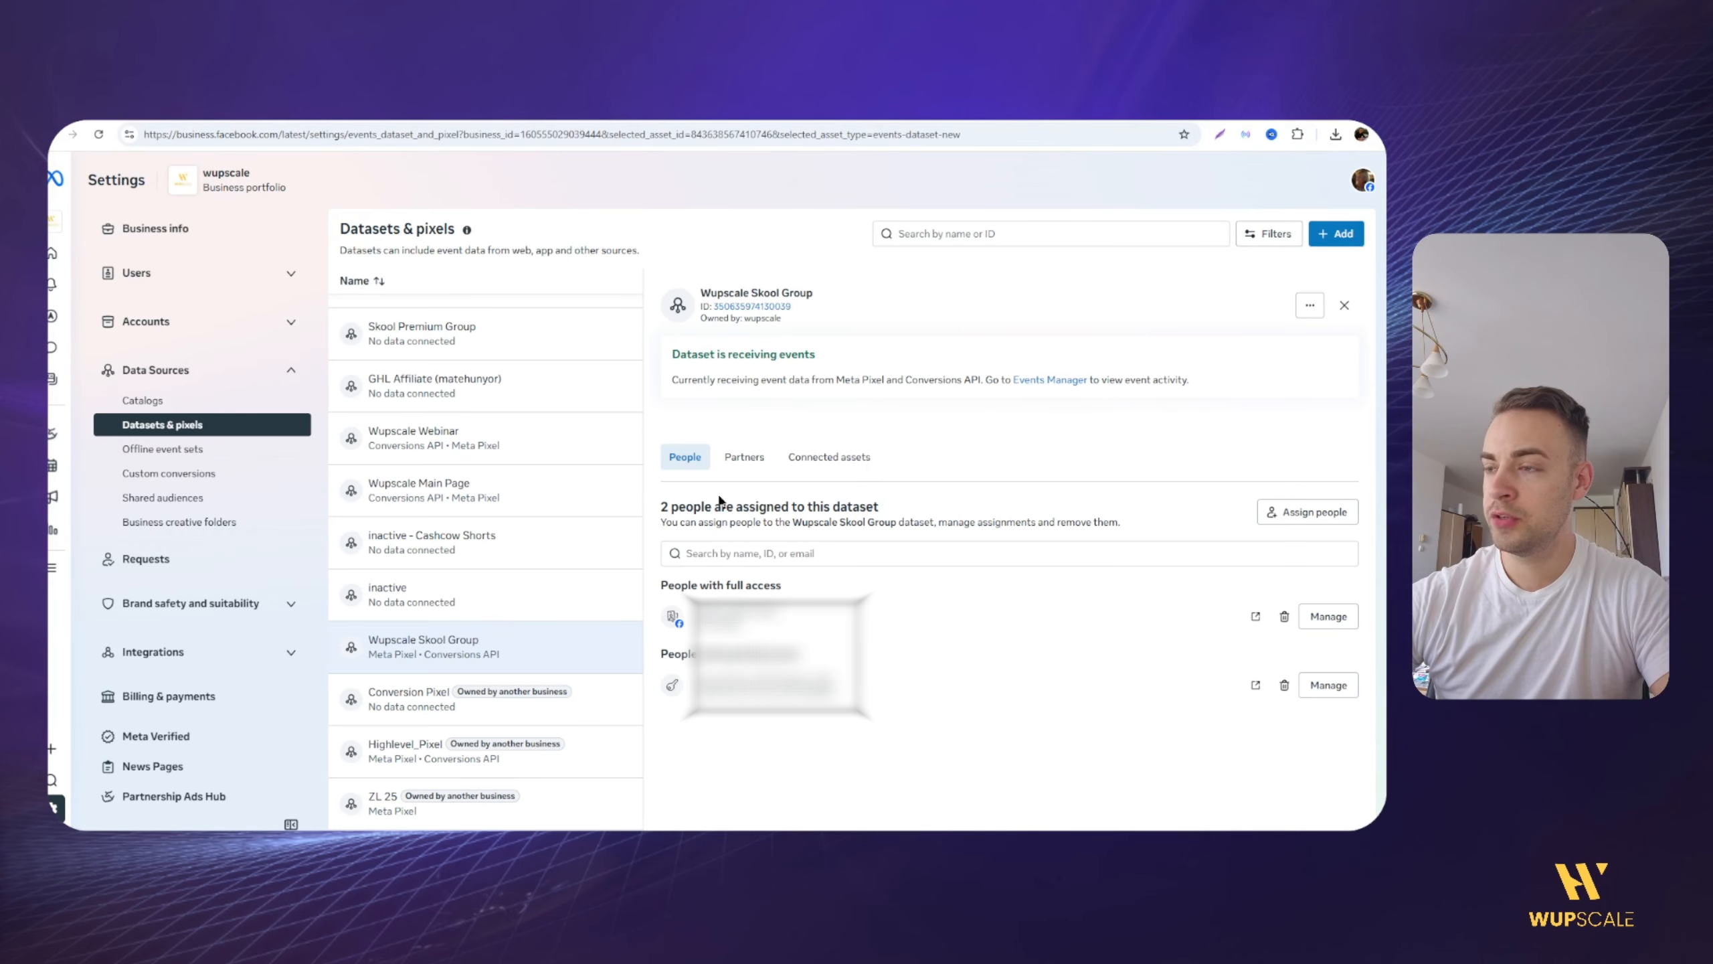
Step: Connect the ad account Your Business Ad Account to the Wupscale Skool Group dataset
click(830, 456)
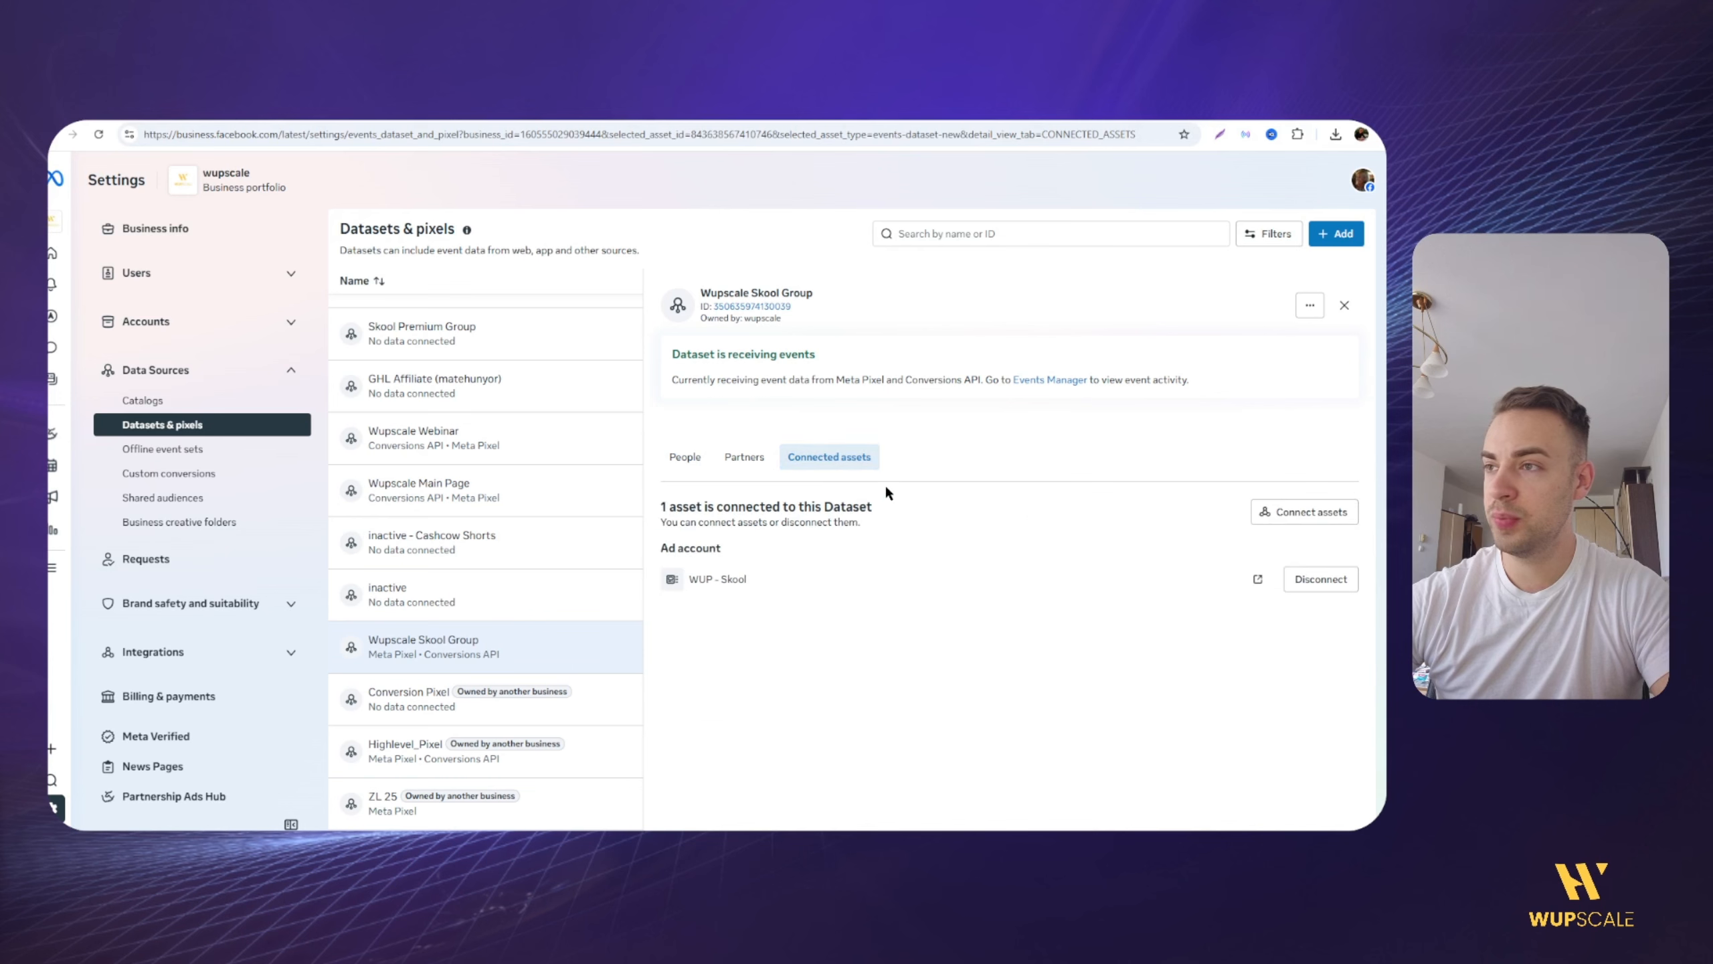
click(1303, 512)
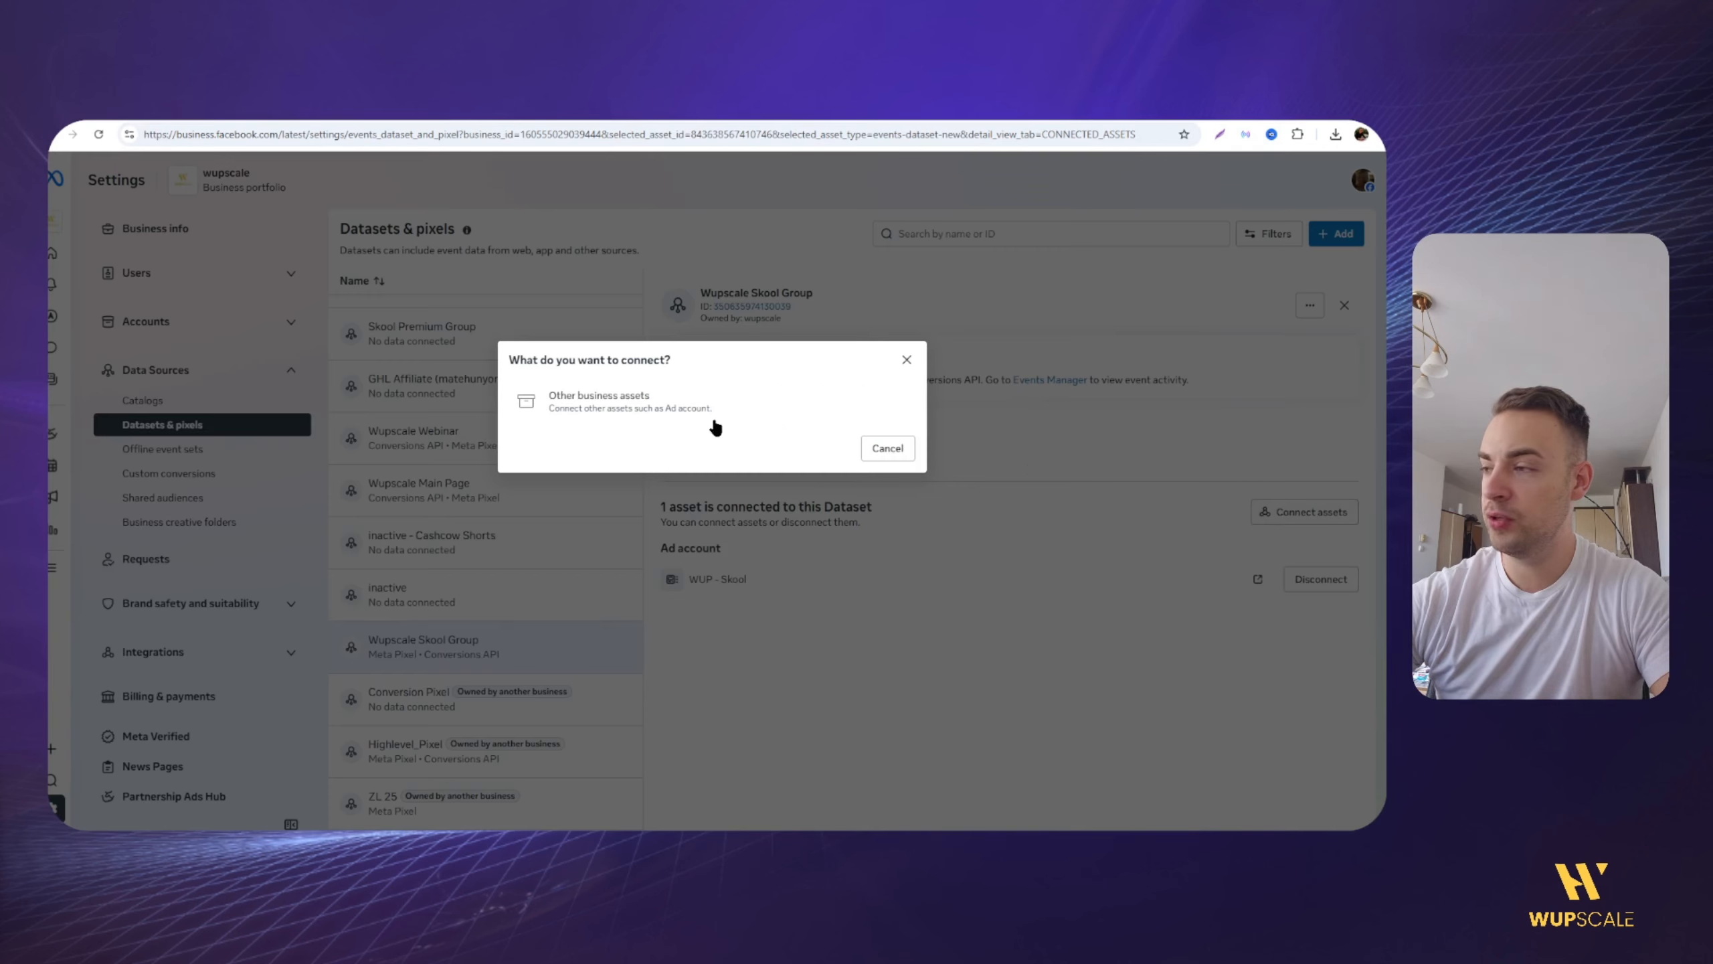
click(594, 406)
click(721, 375)
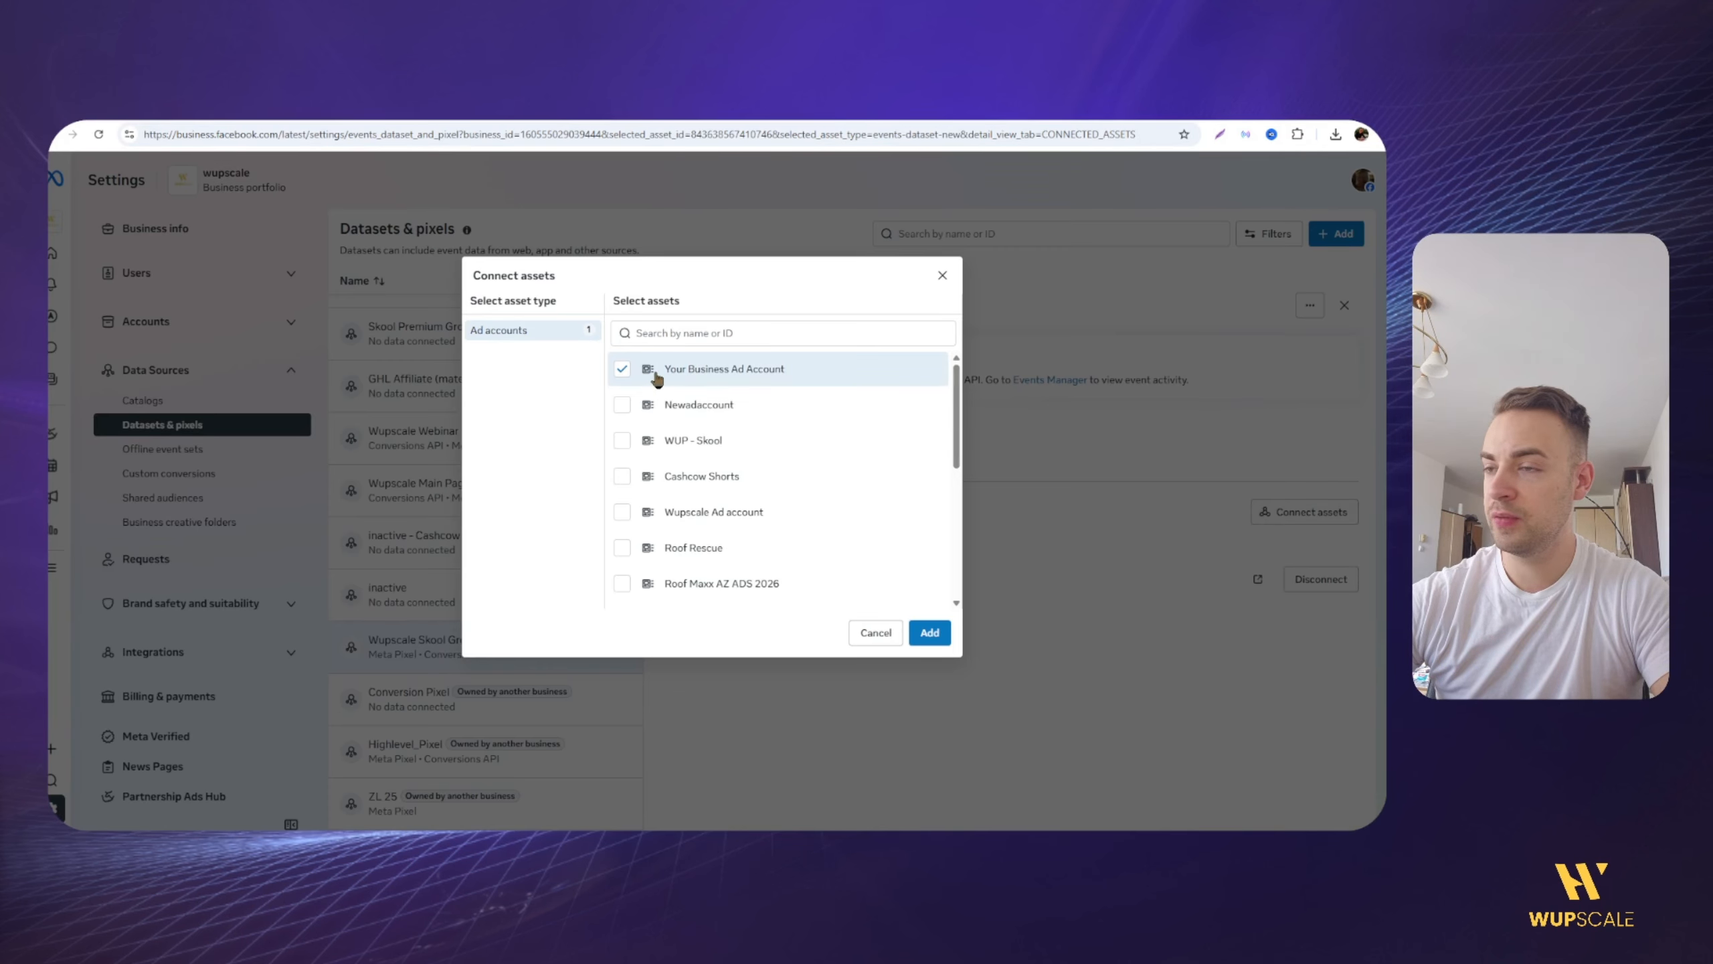
click(929, 633)
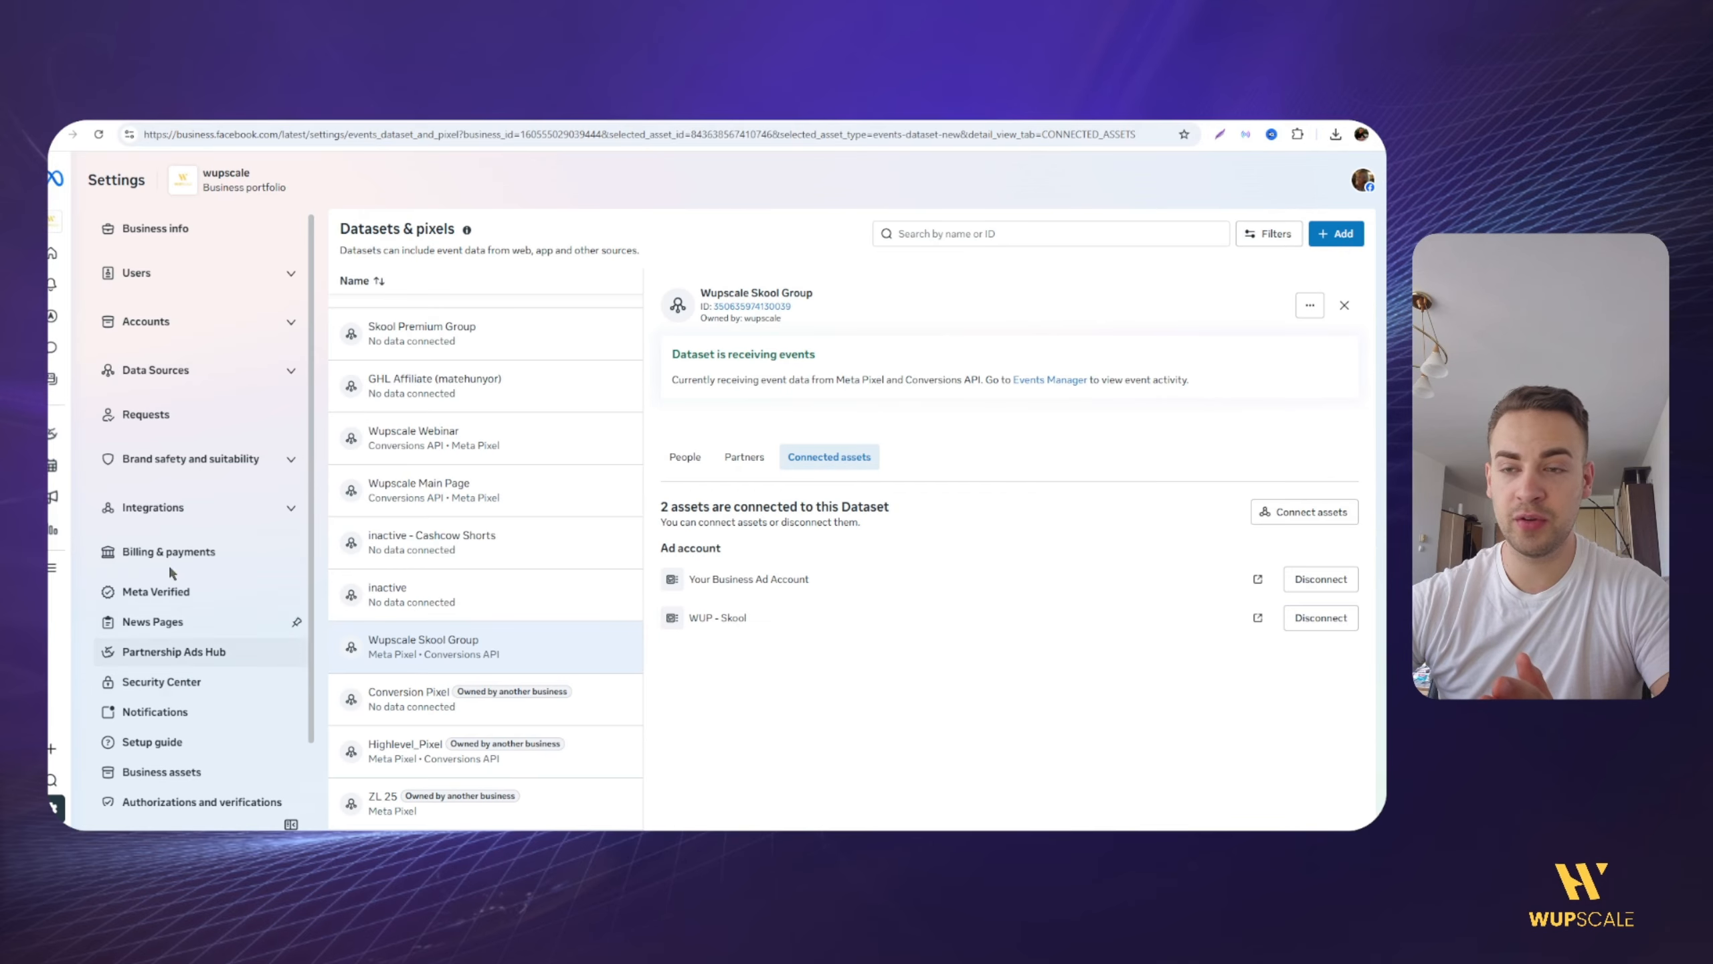
Step: Review the business verification section and the security recommendations in the portfolio's Security Center
scroll(206, 592, down, 1)
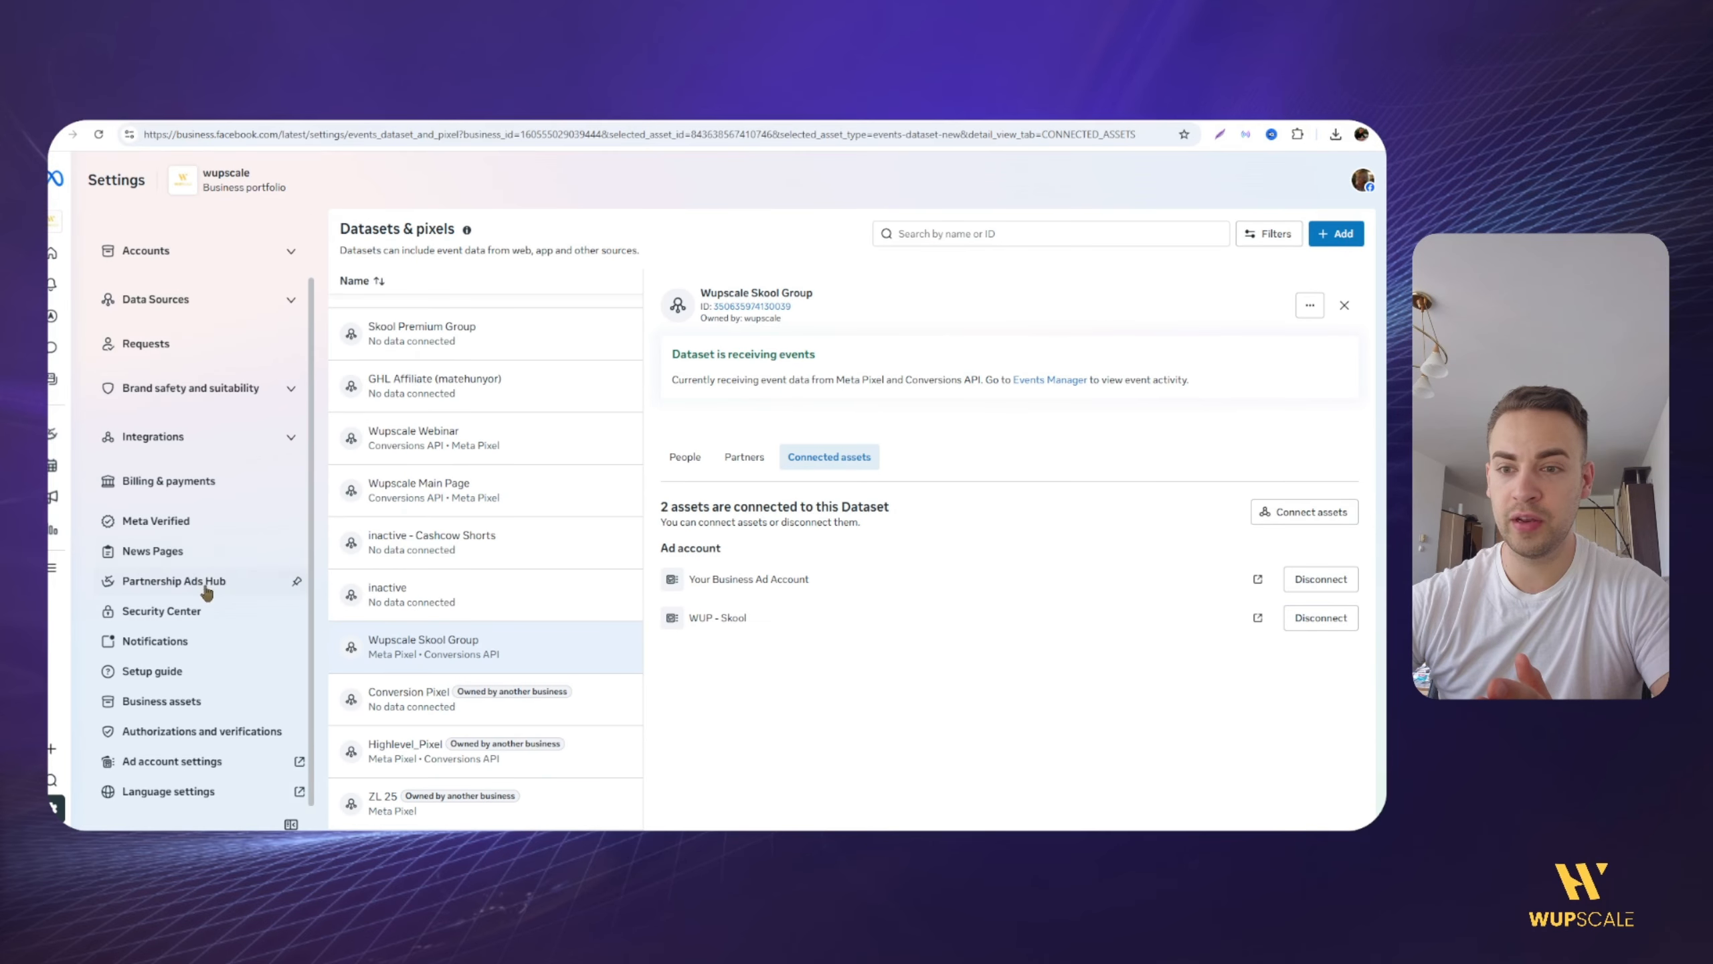
click(184, 616)
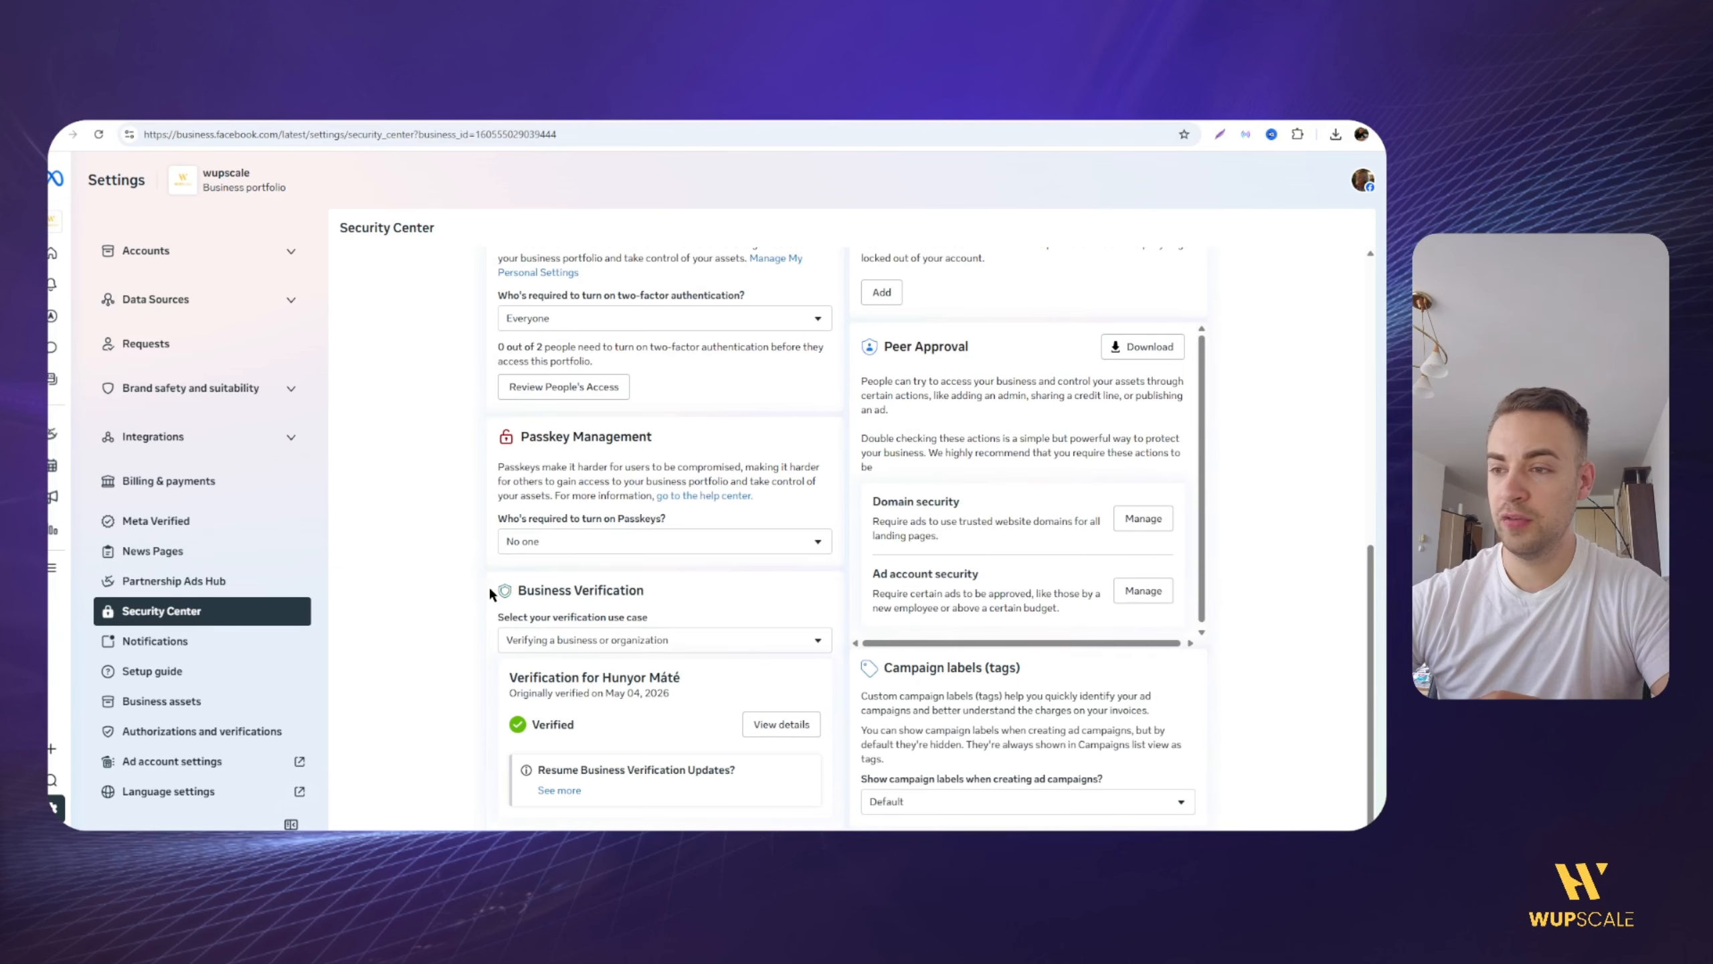
drag(539, 675, 618, 679)
click(538, 687)
click(450, 667)
scroll(466, 536, up, 5)
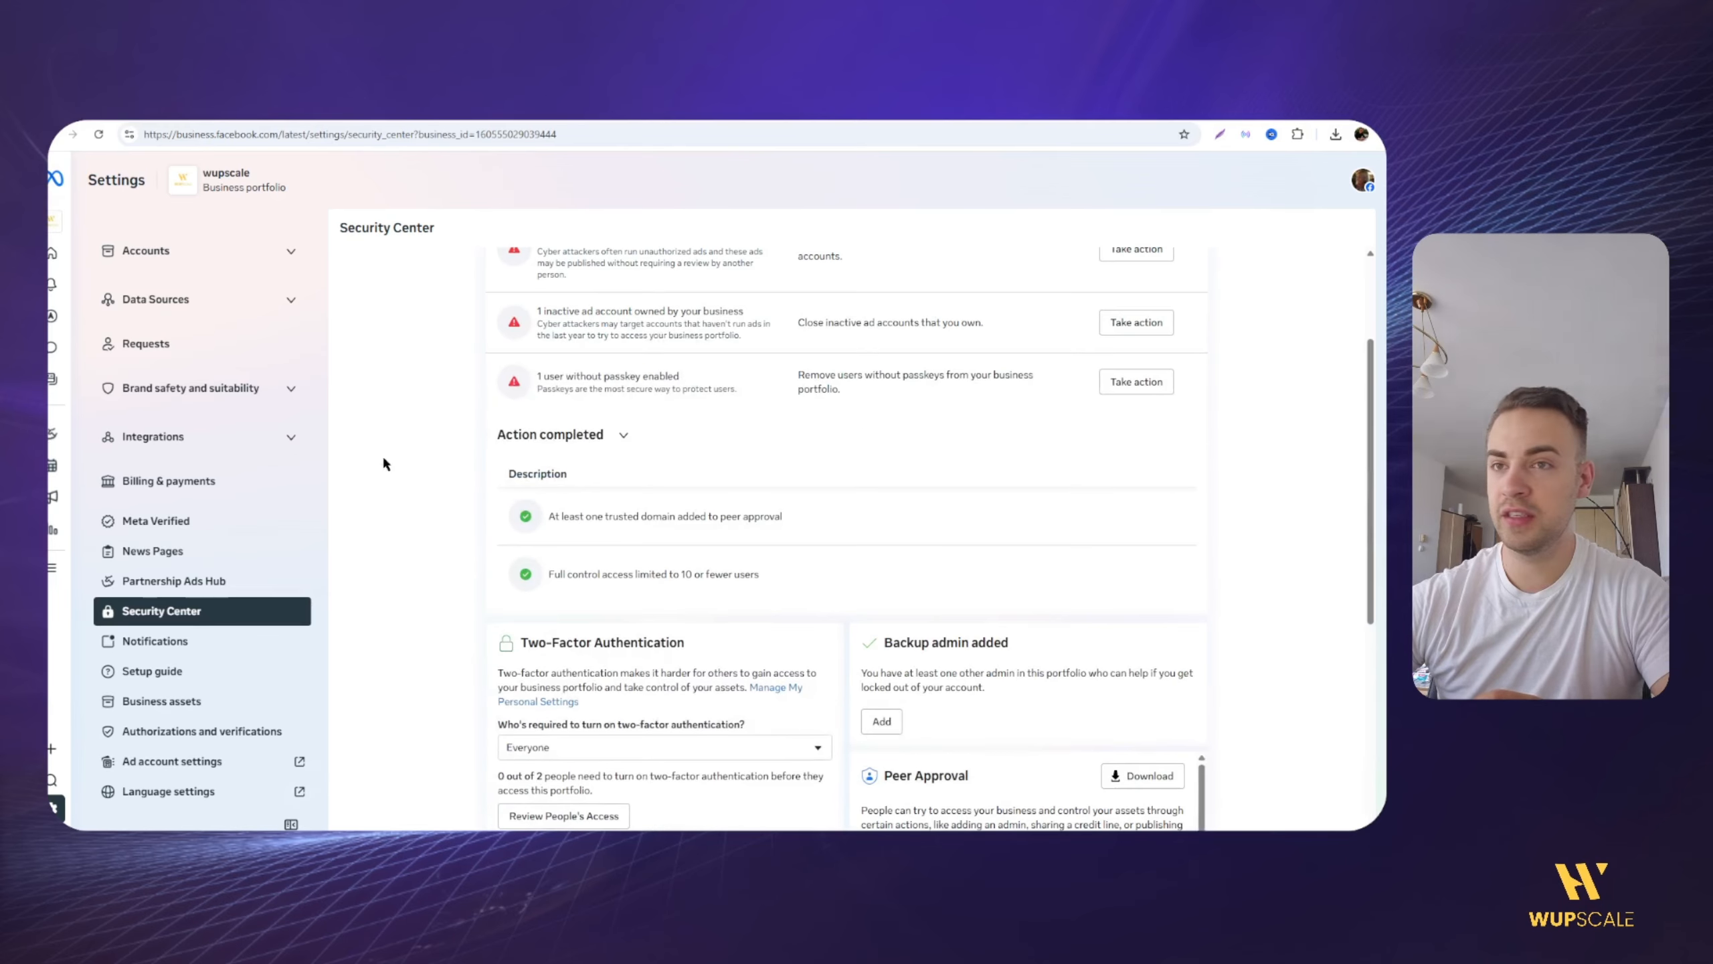
Step: Open the Business info settings of the wupscale portfolio
scroll(217, 346, up, 1)
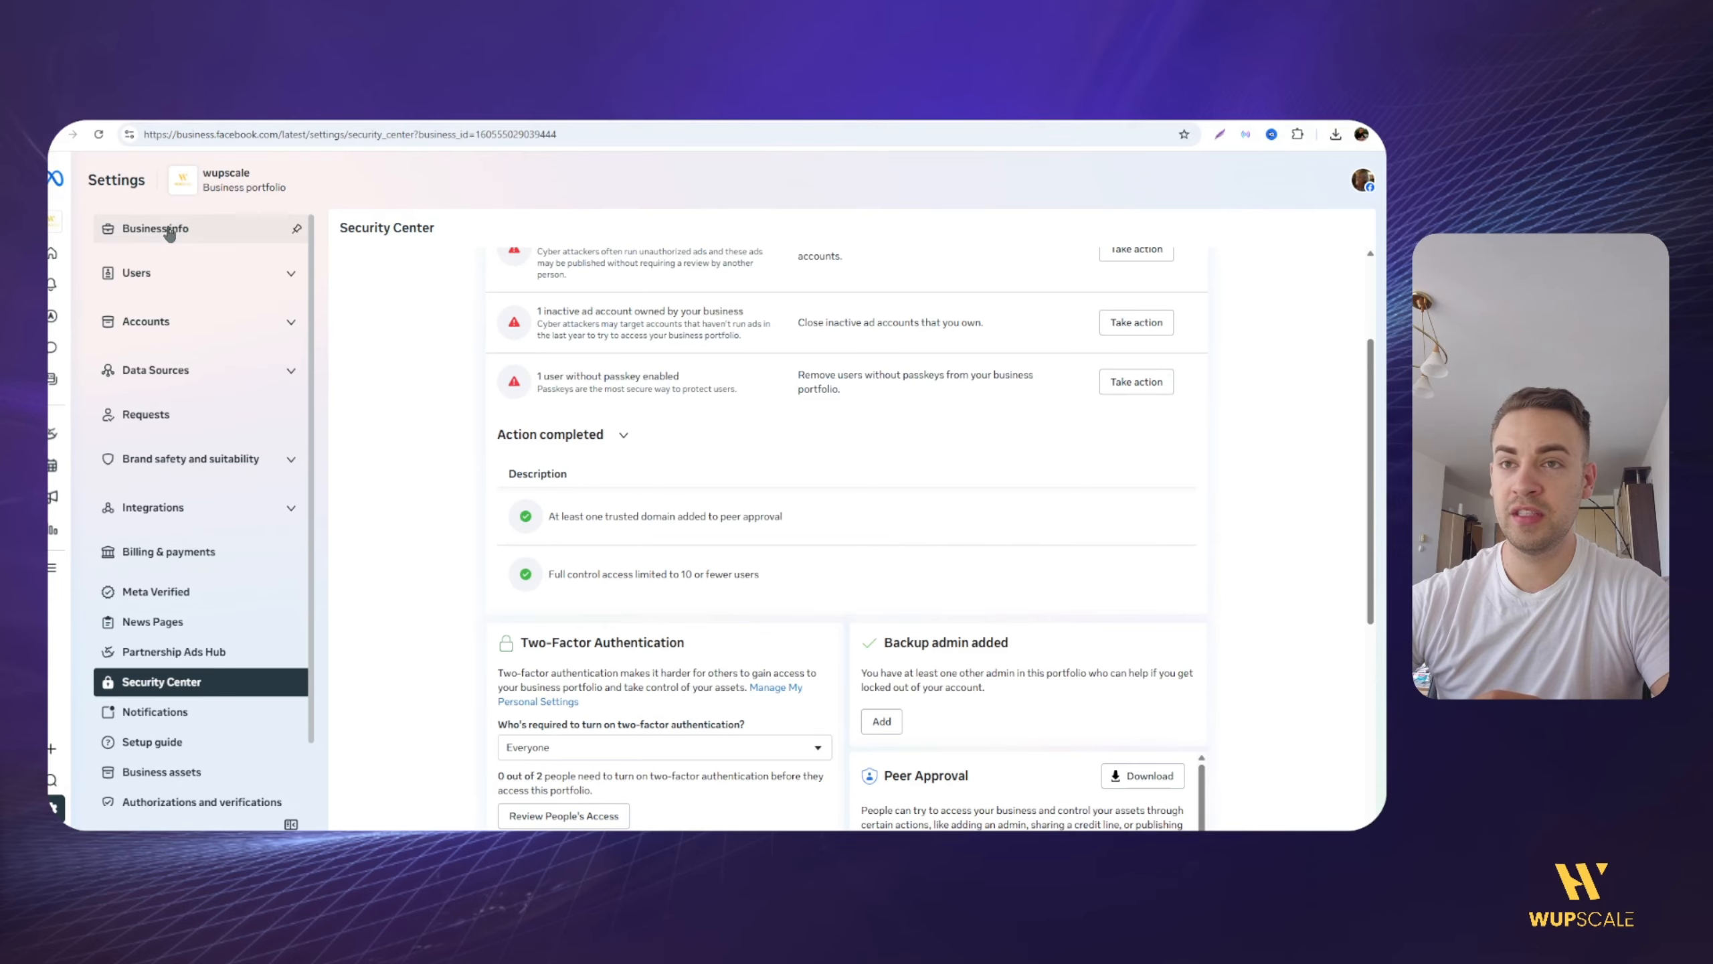
click(200, 233)
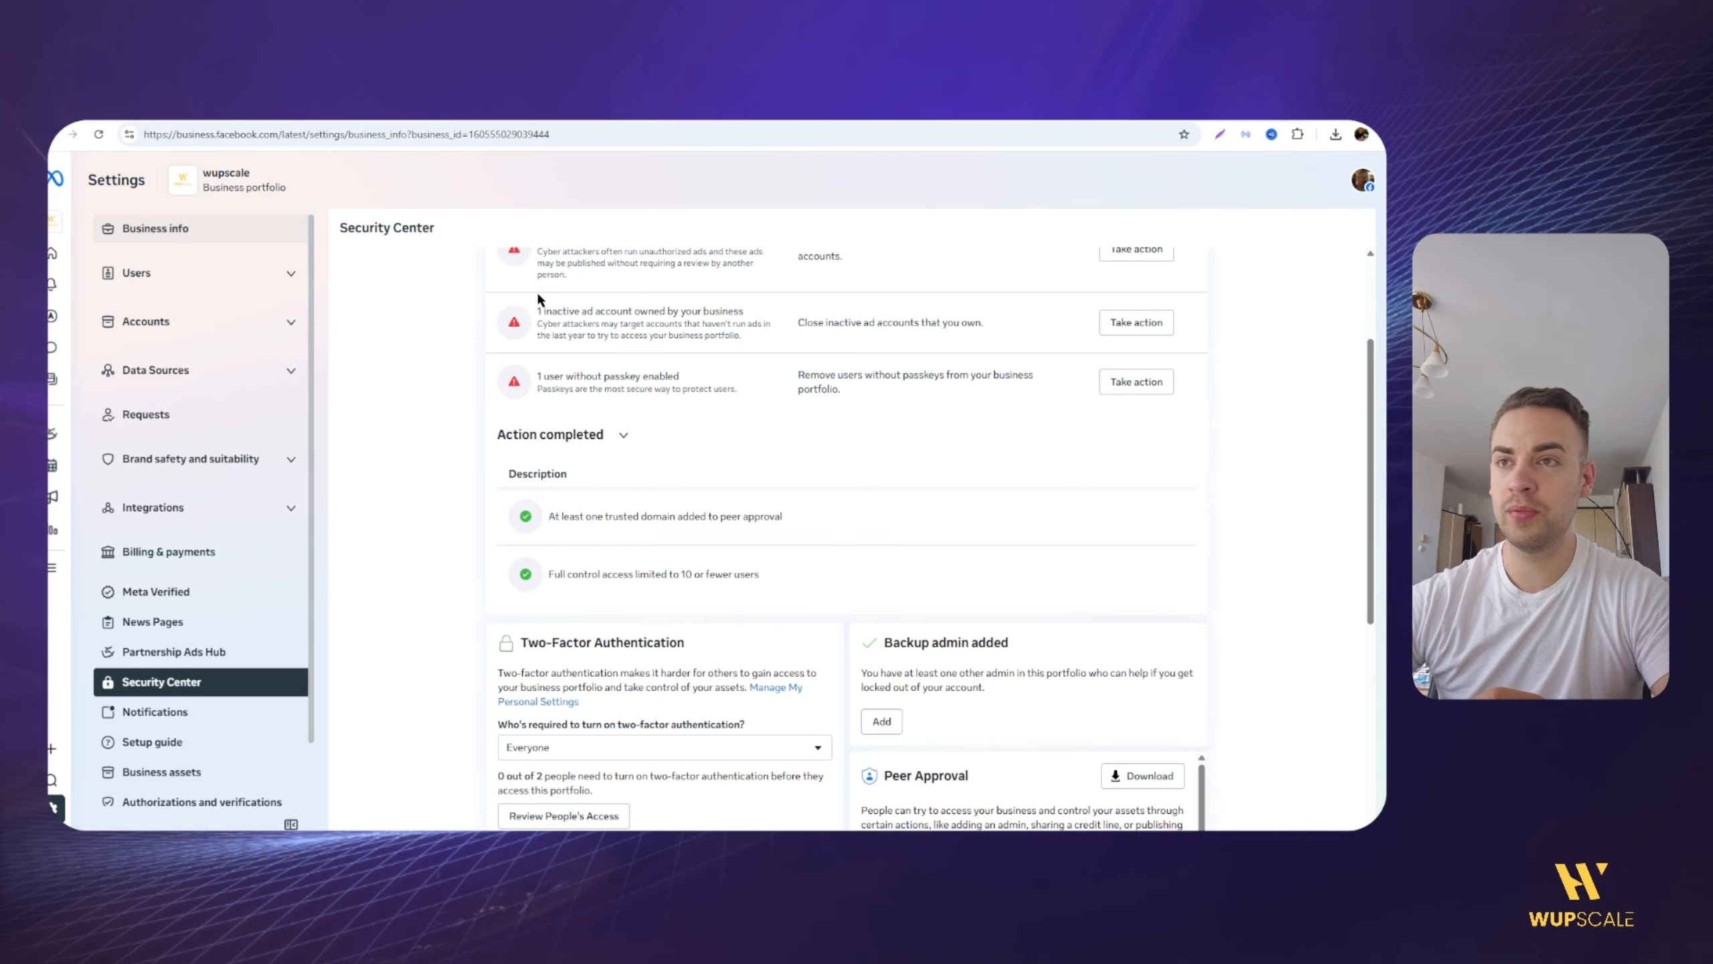